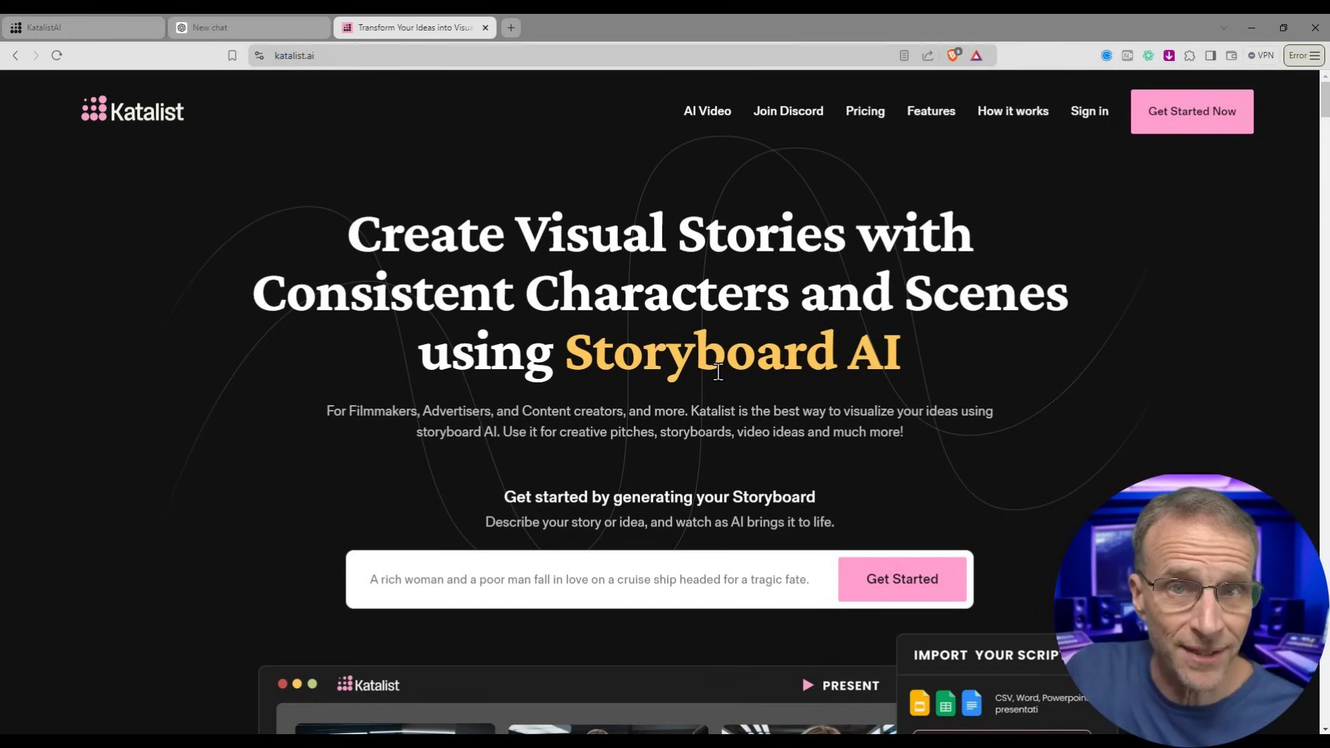
- Scroll through the katalist.ai landing page, then switch to the Storytelling Studio tab
scroll(741, 394, "down", 5)
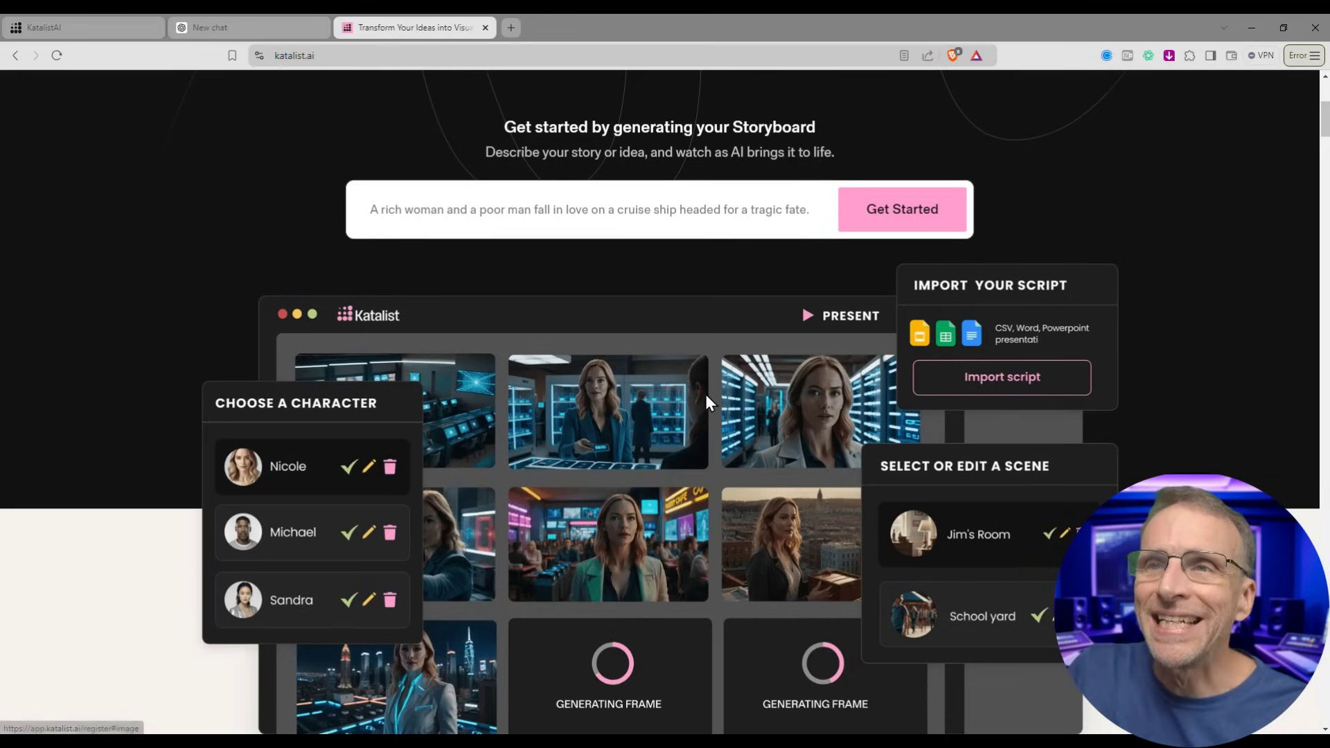
scroll(705, 395, "down", 3)
scroll(704, 402, "down", 14)
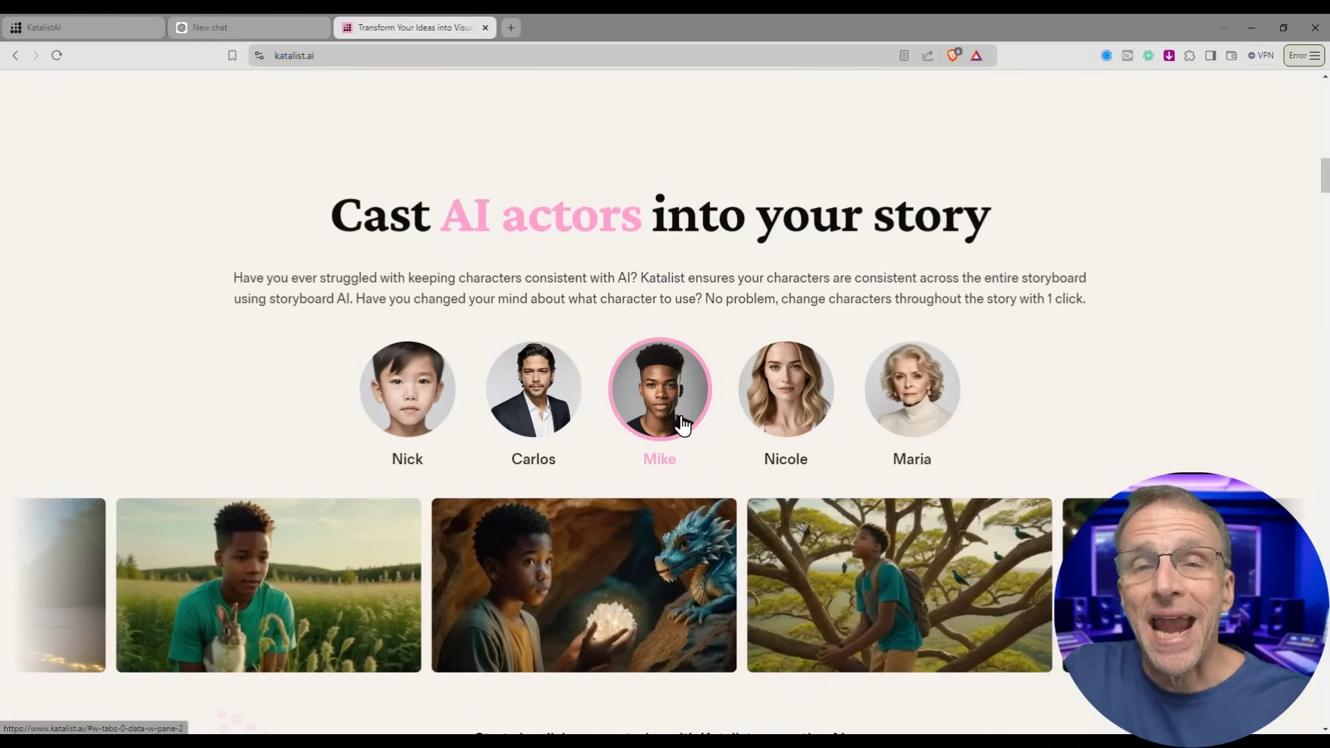
scroll(762, 436, "down", 10)
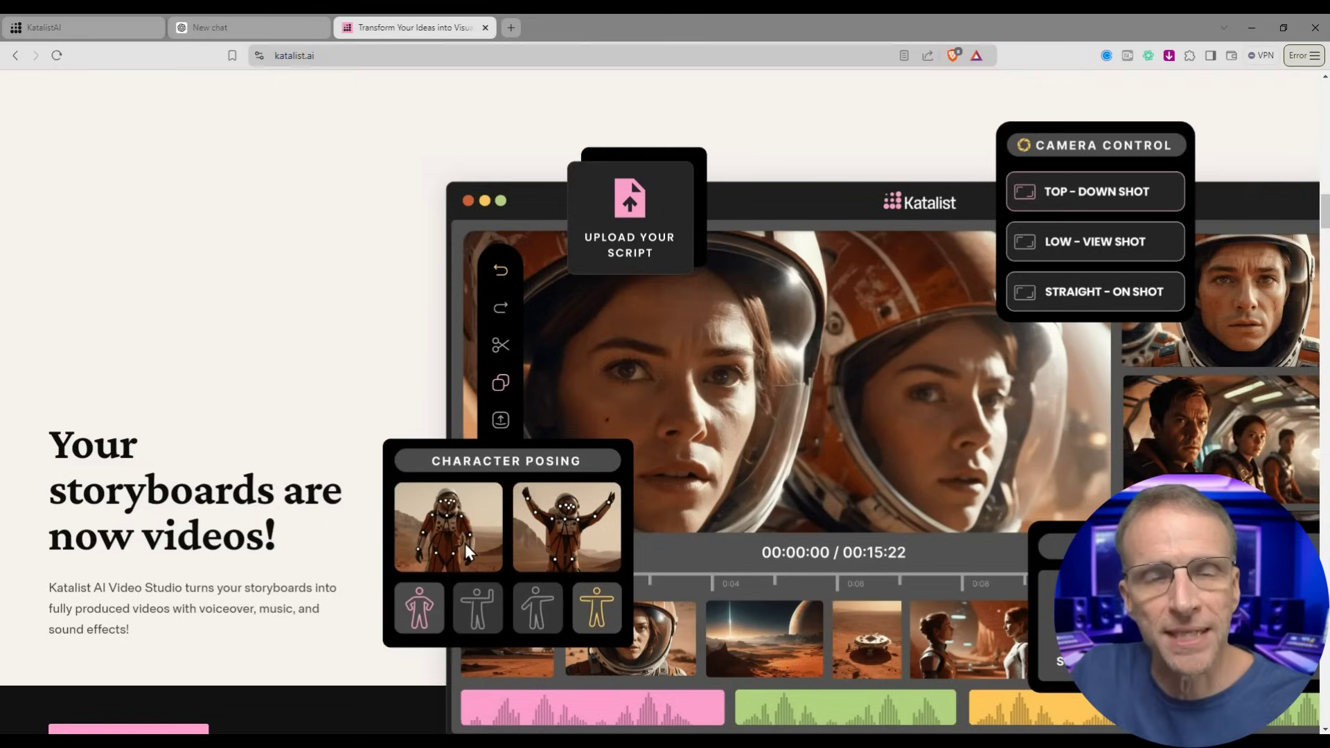
scroll(665, 541, "down", 10)
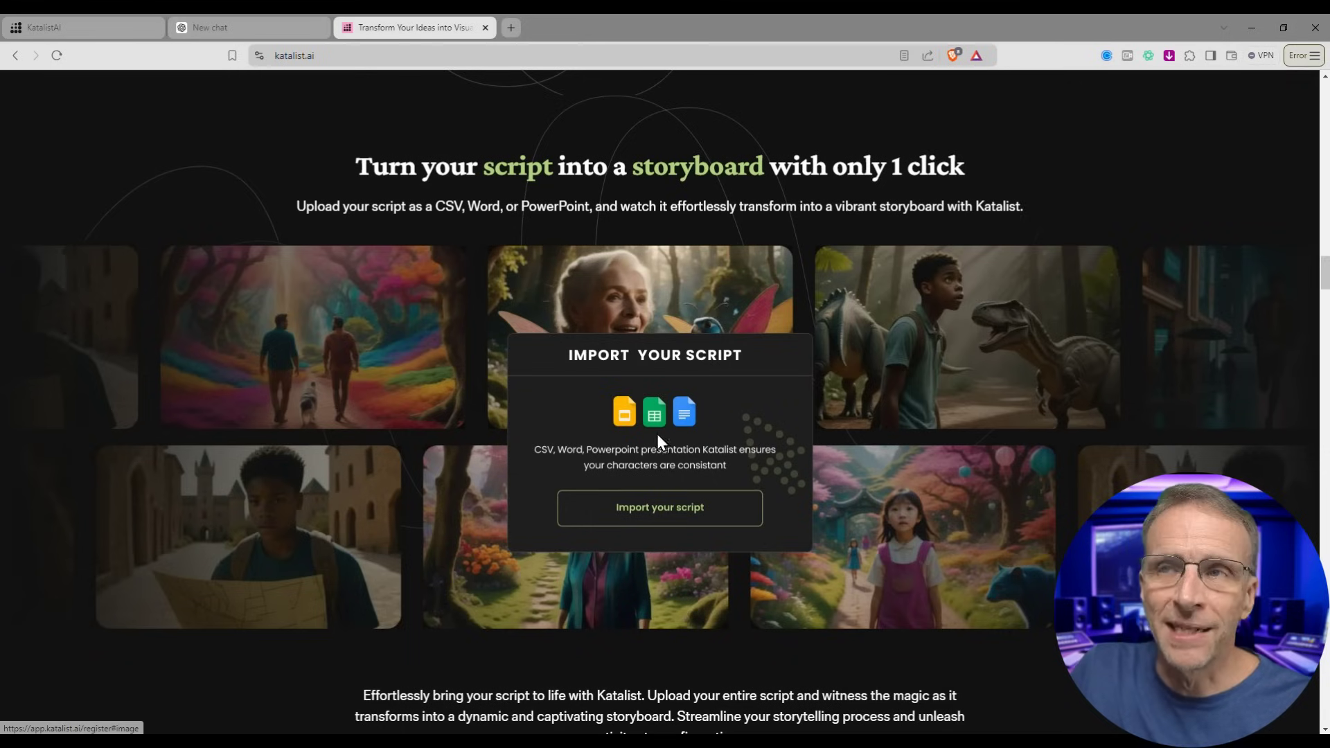
scroll(929, 467, "down", 10)
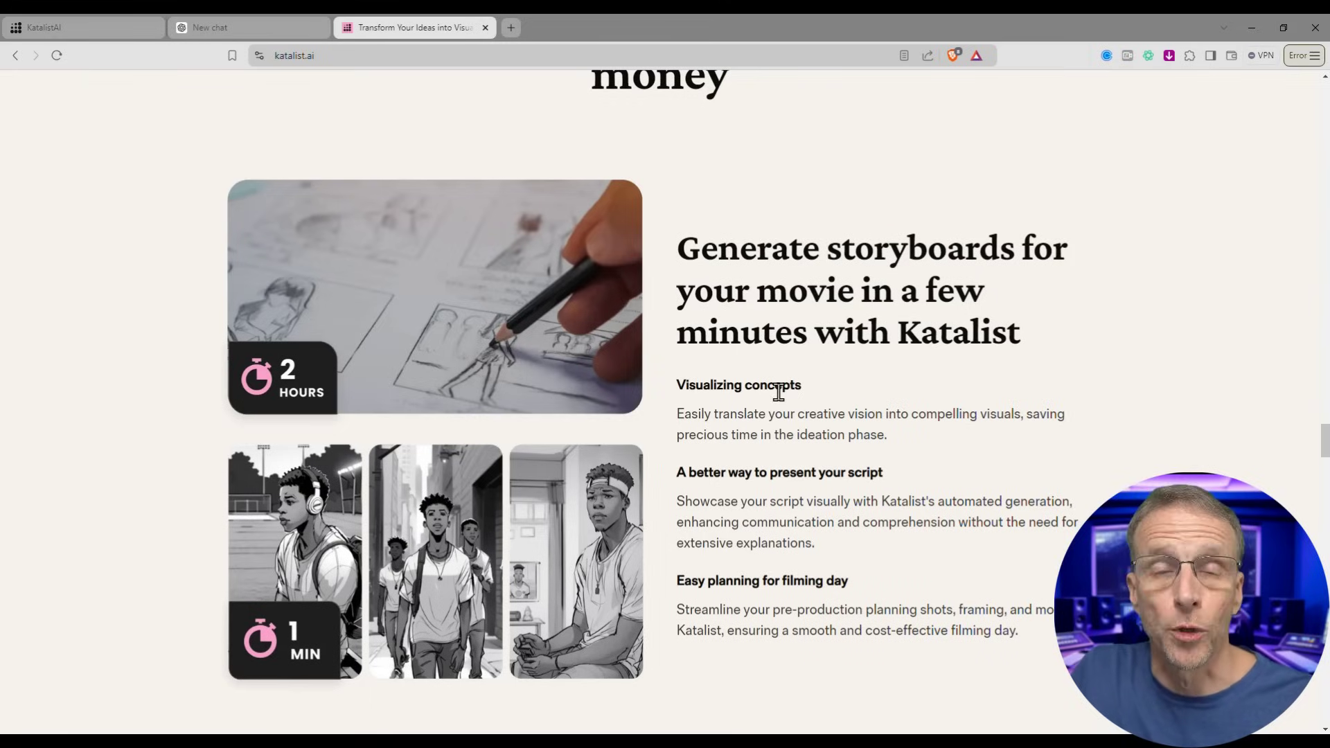
key("ctrl+1")
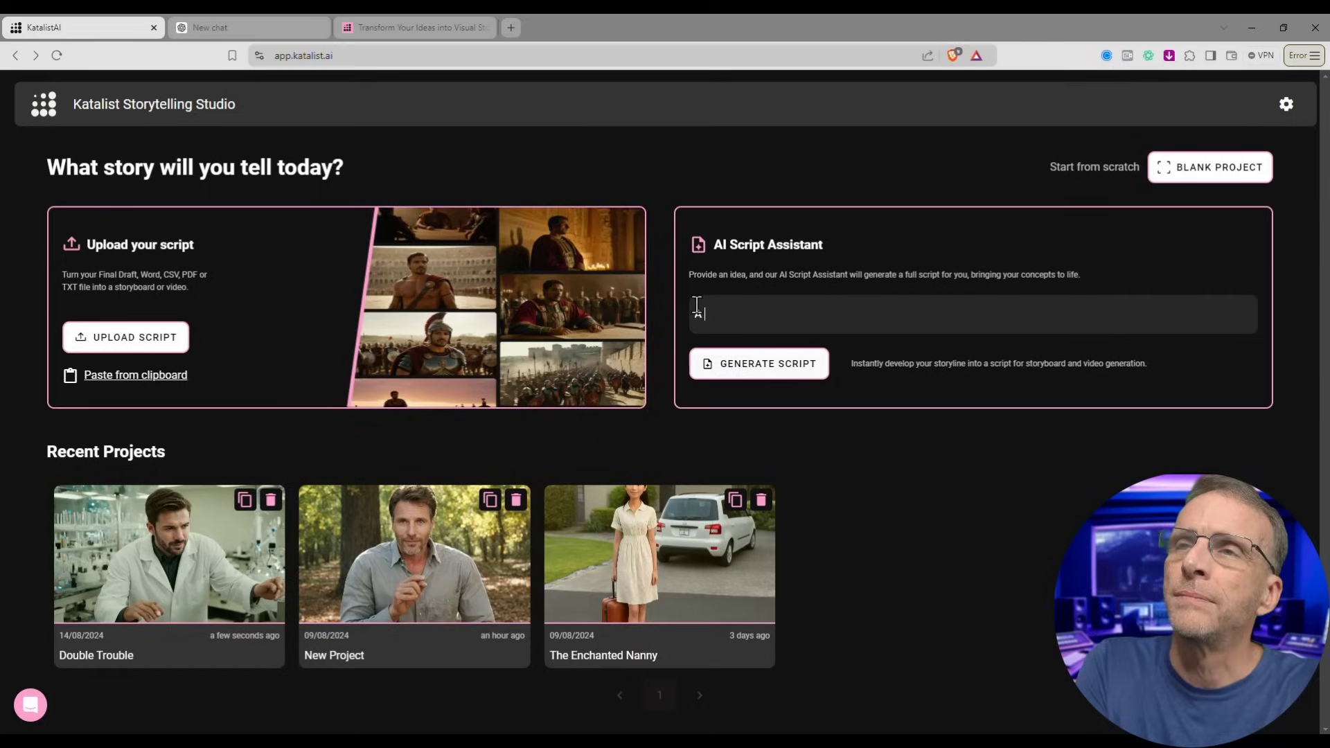
- Generate the six-scene 'Galactic Mishaps' script from the outer-space man-and-woman story idea
type("and")
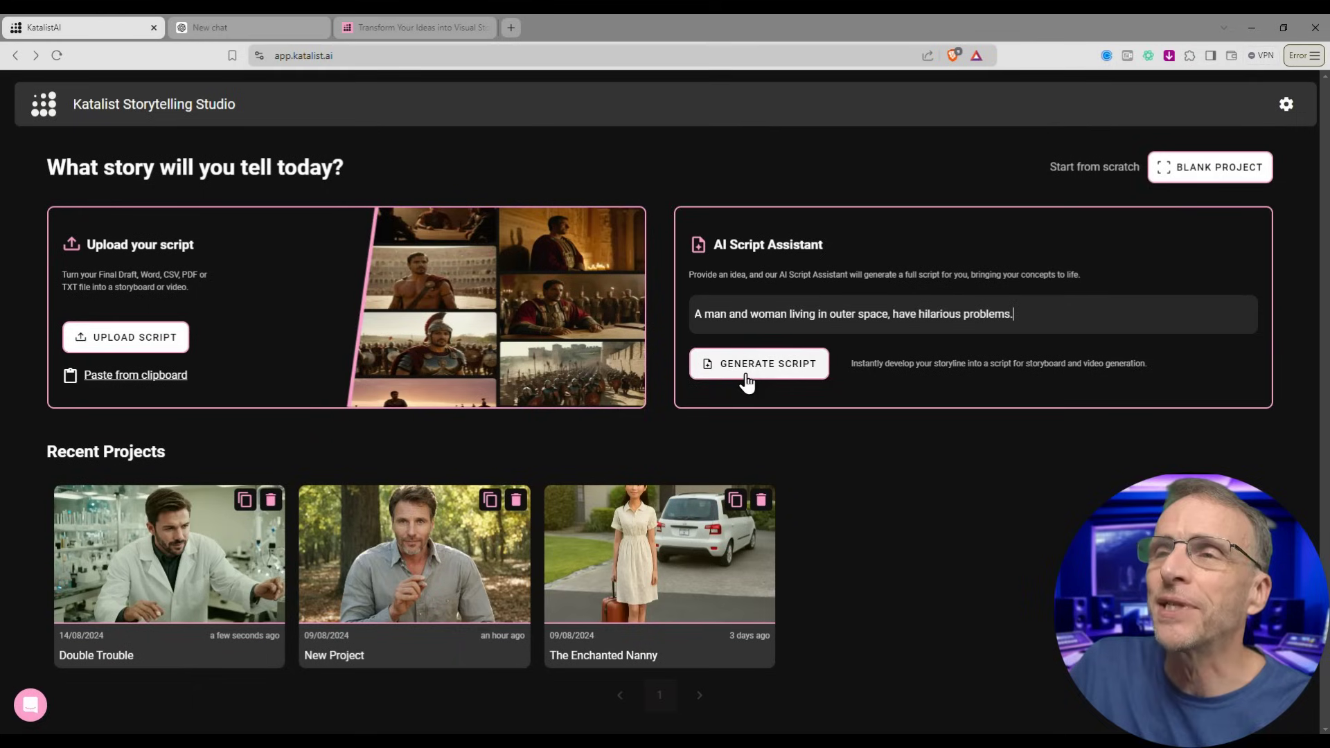
left_click(746, 375)
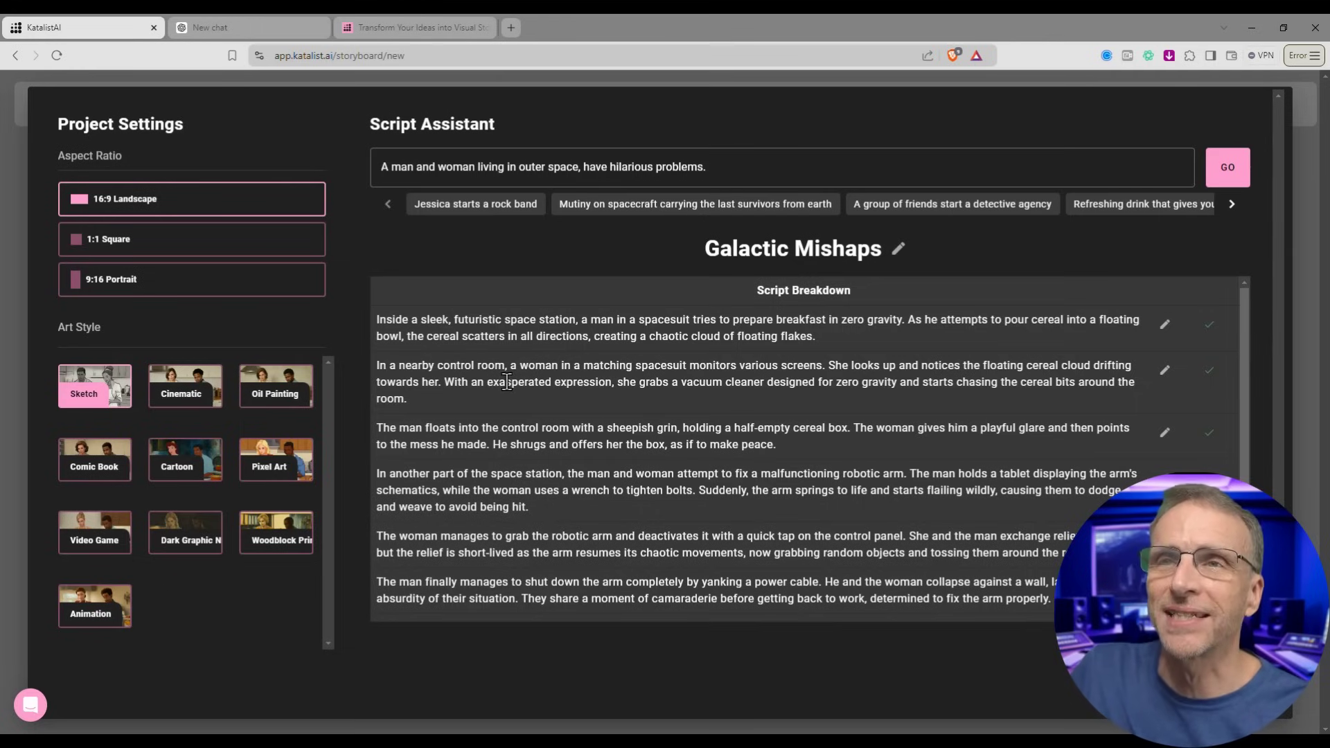
- Review the Script Breakdown and choose the Cartoon art style
scroll(512, 385, "down", 2)
scroll(636, 579, "up", 2)
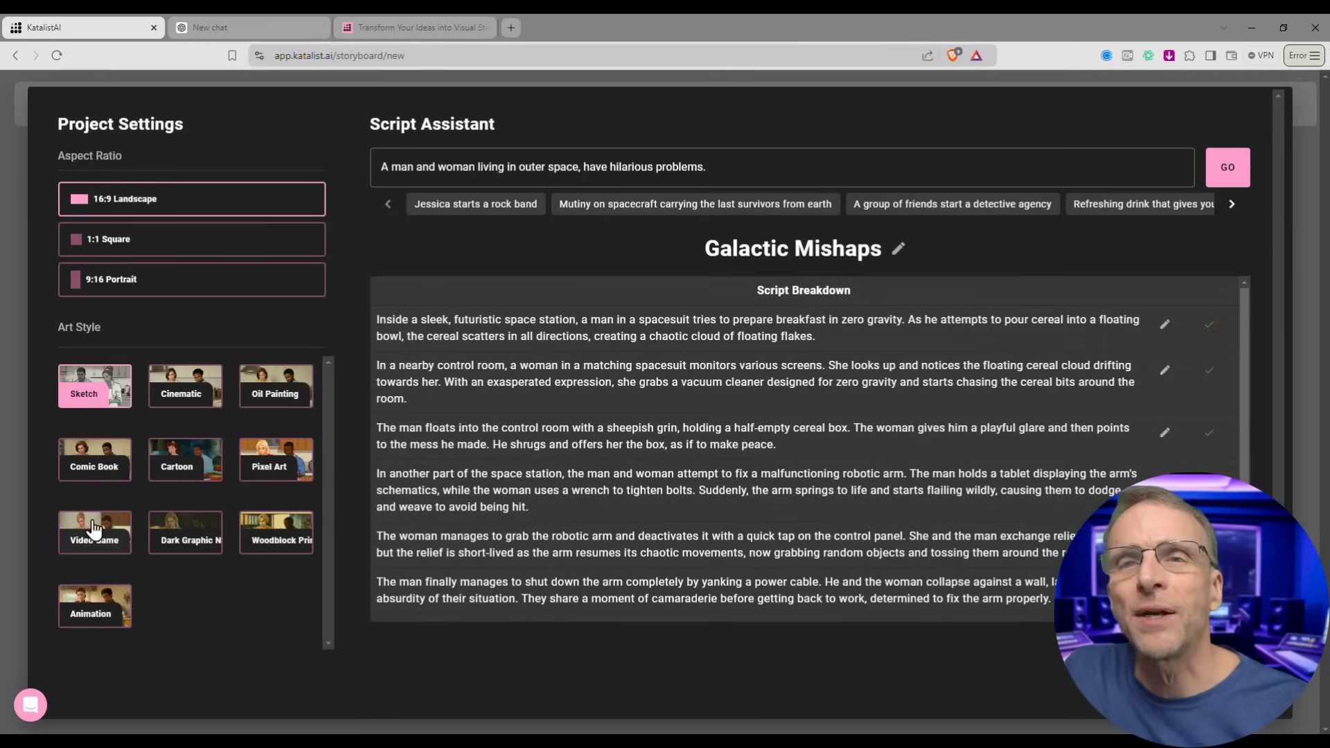
left_click(178, 447)
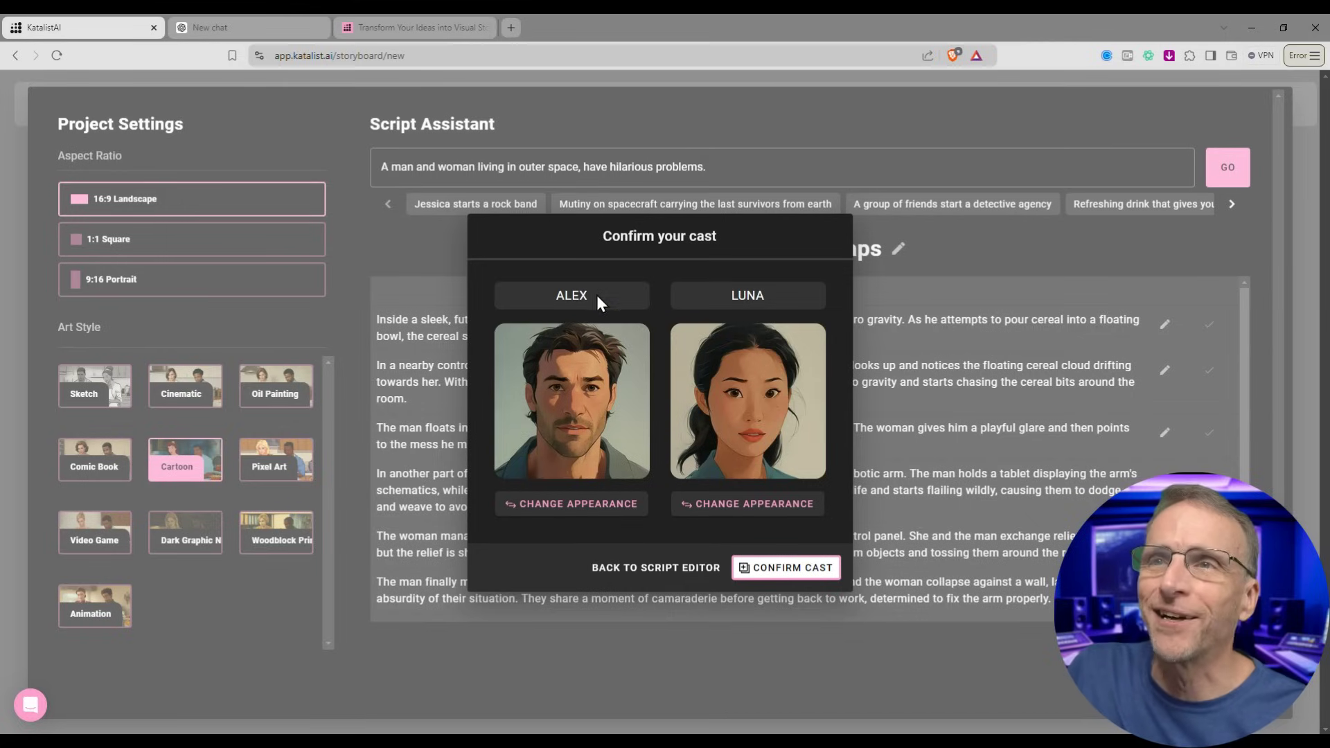
- Look through the Character Library unchanged, then confirm Alex and Luna as the cast
left_click(568, 512)
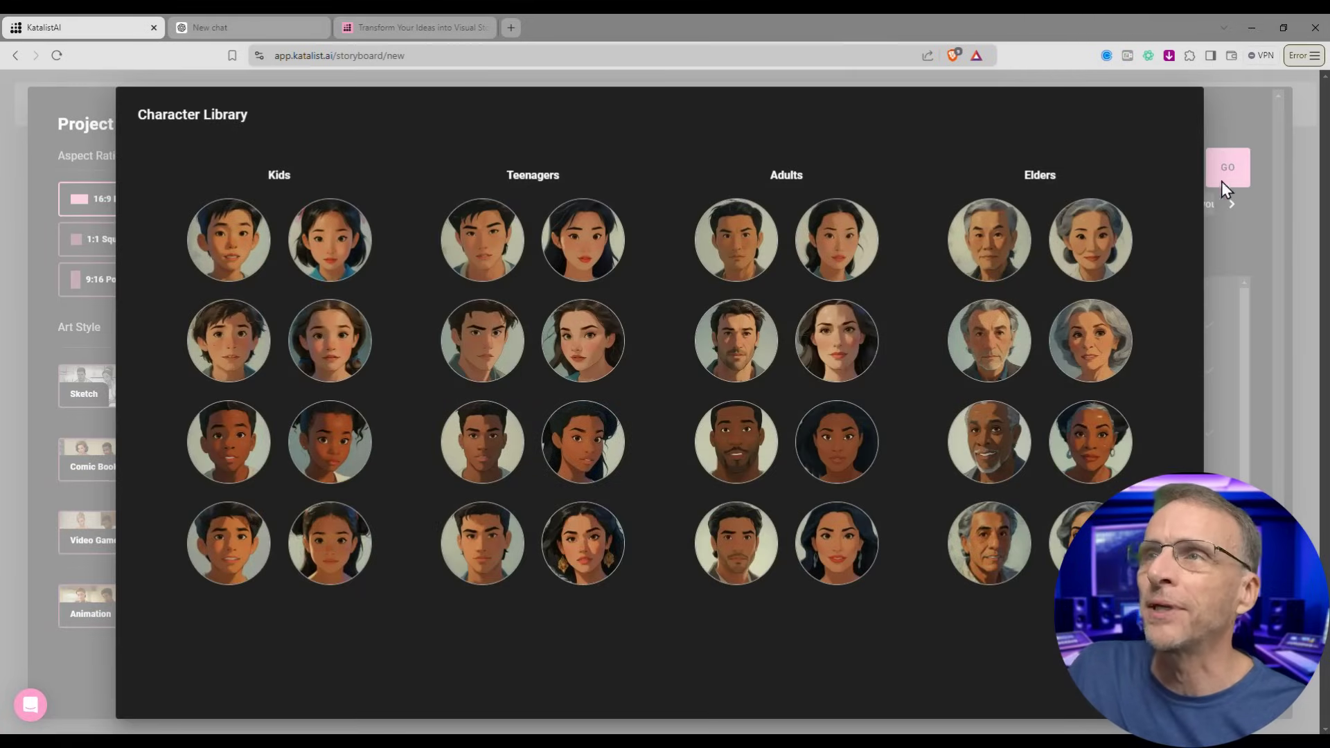
left_click(48, 156)
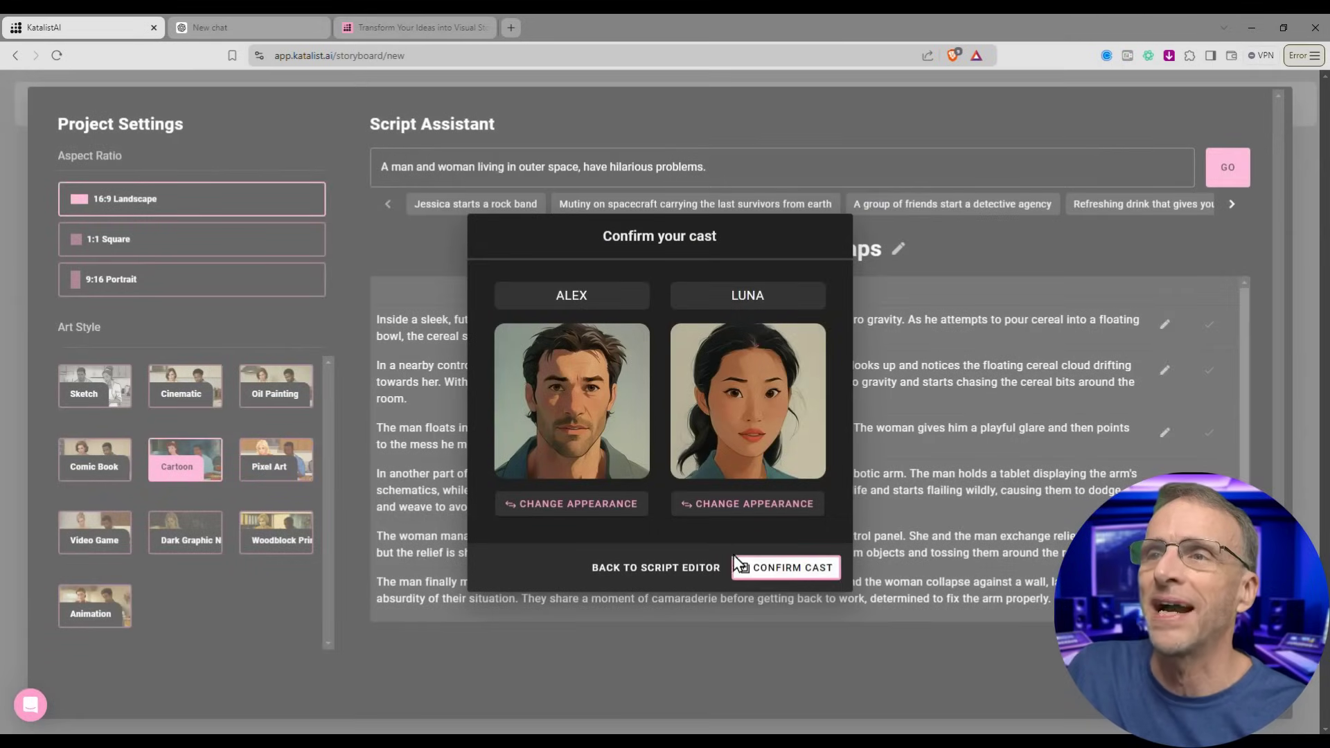
left_click(781, 570)
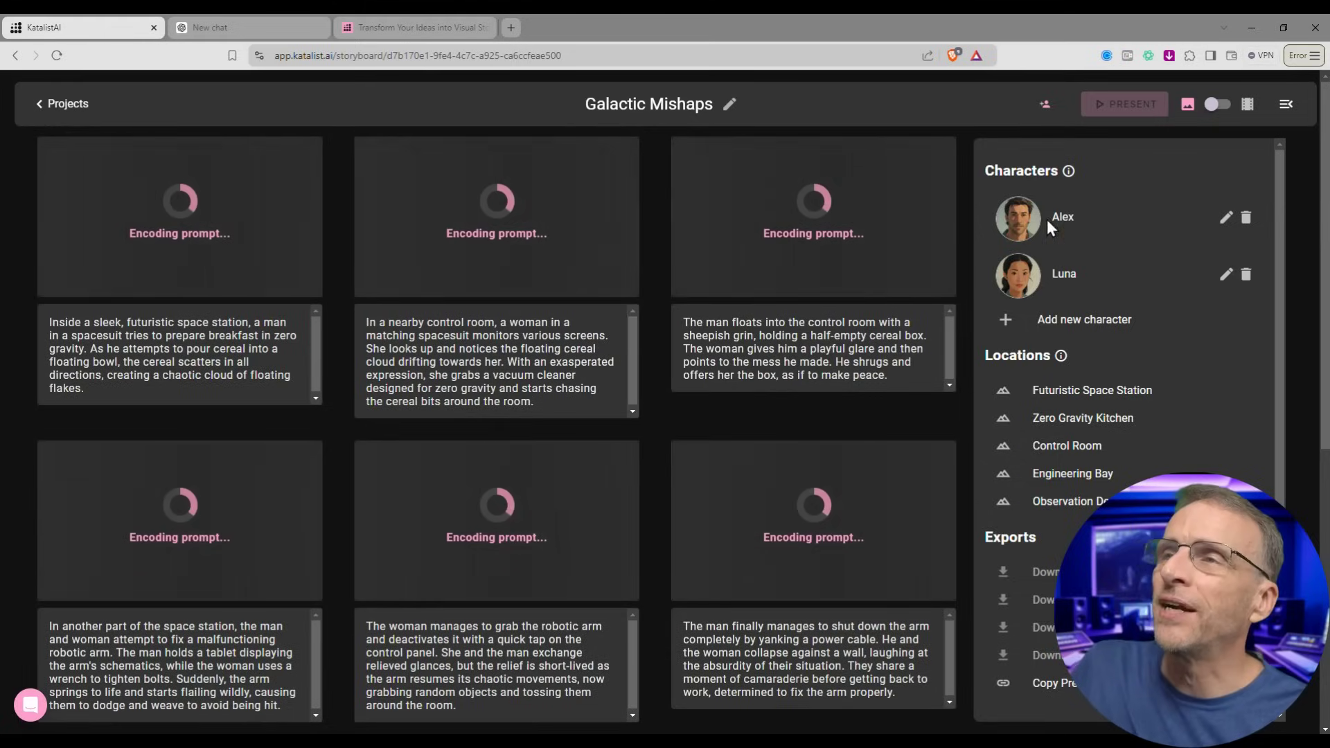
- Inspect a location's description in Edit a location and cancel without changes
mouse_move(1020, 285)
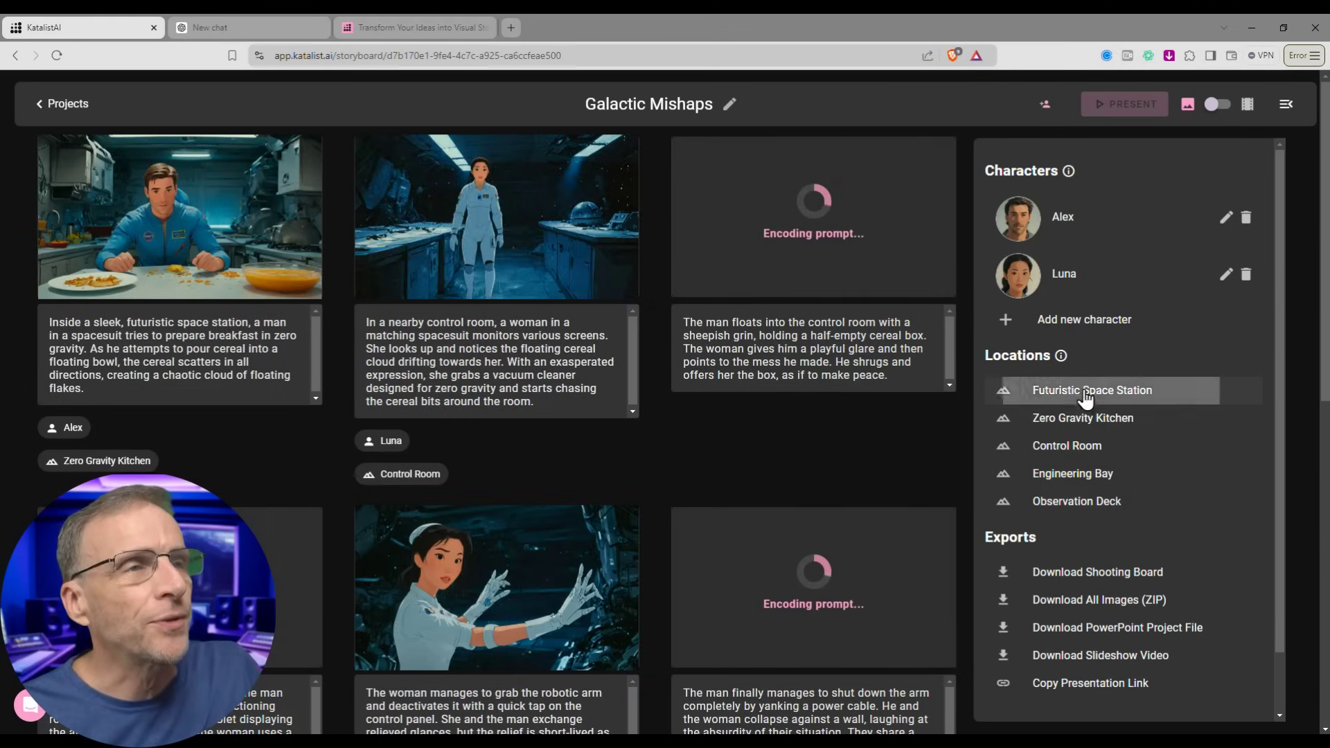
left_click(1085, 395)
left_click(494, 398)
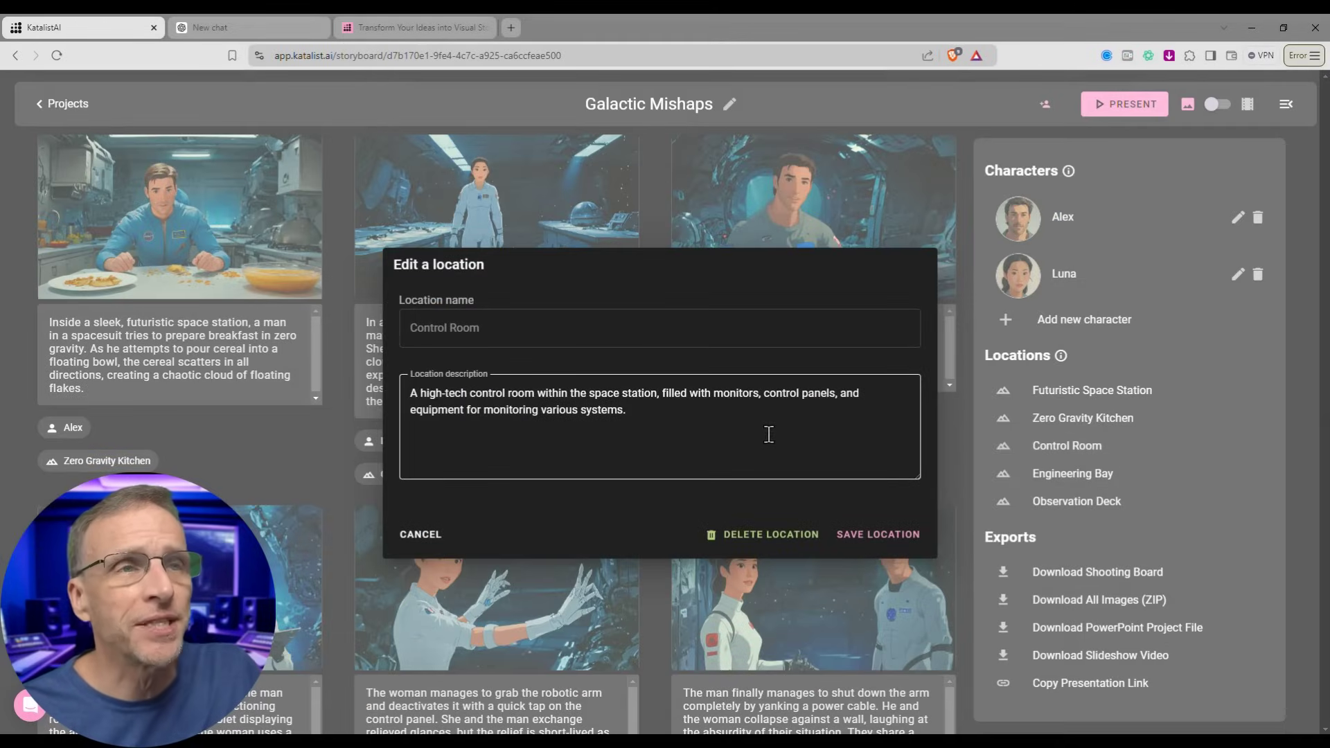
left_click(441, 544)
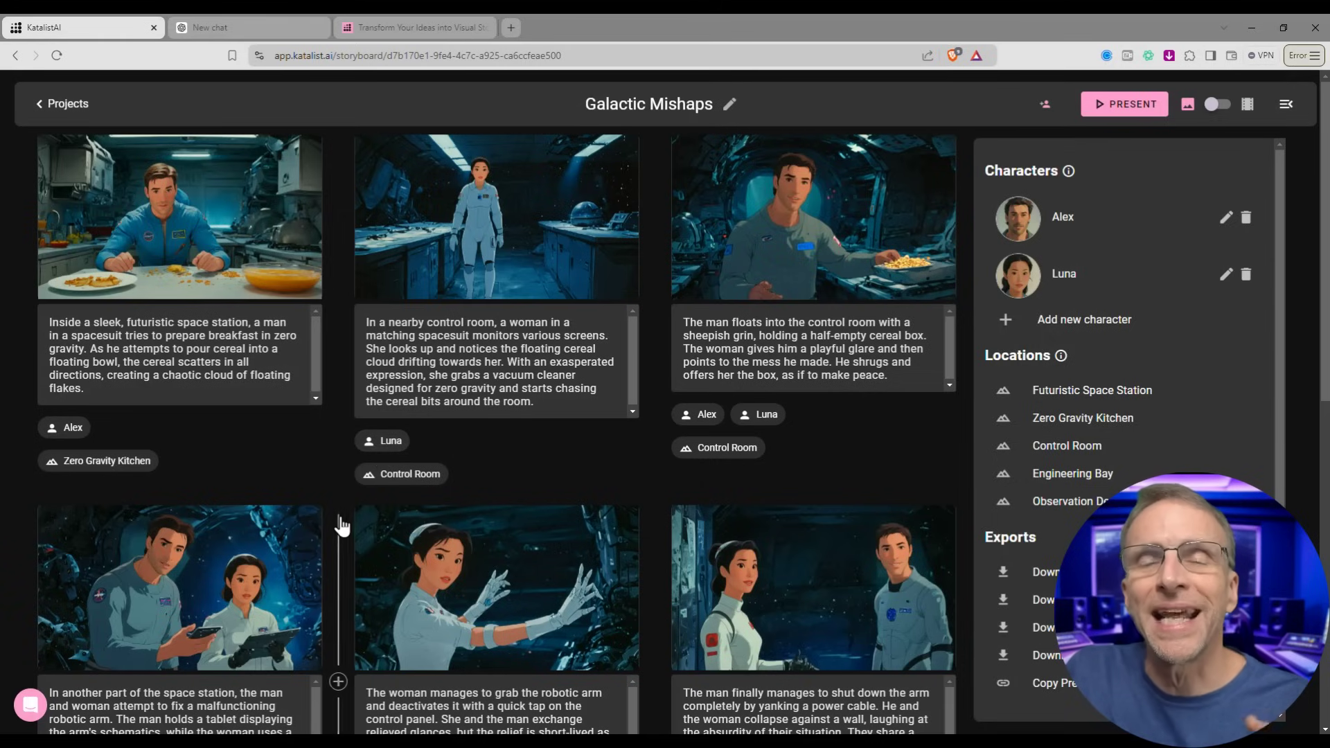
mouse_move(816, 241)
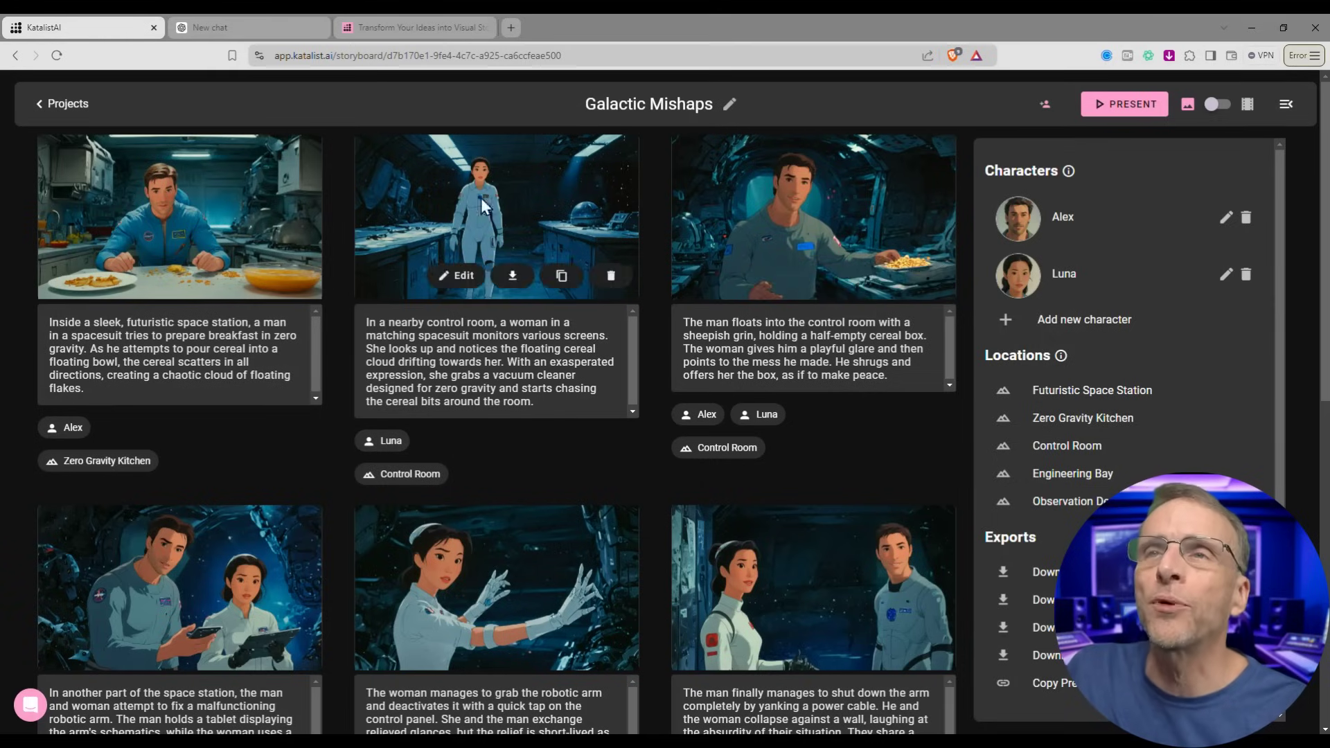
scroll(415, 312, "down", 3)
scroll(392, 438, "up", 3)
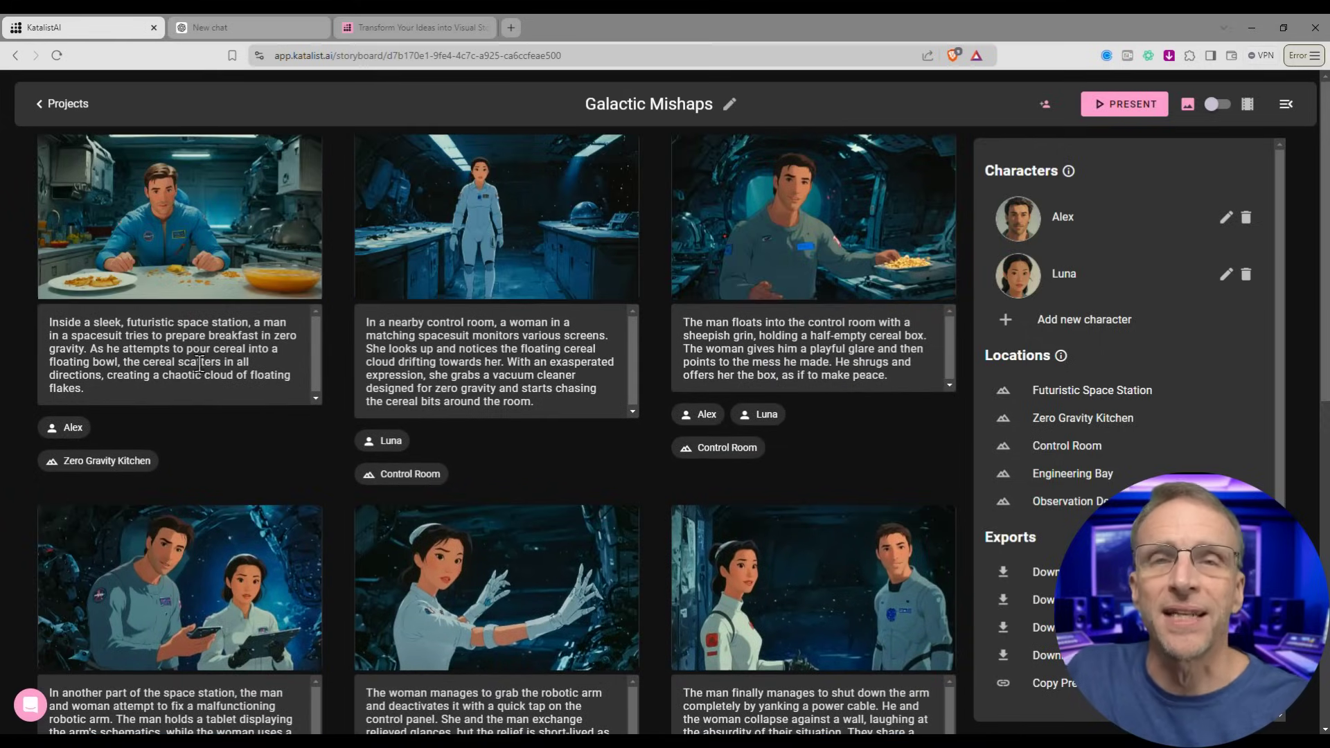
- Open the first shot in the frame editor and review its description
mouse_move(222, 277)
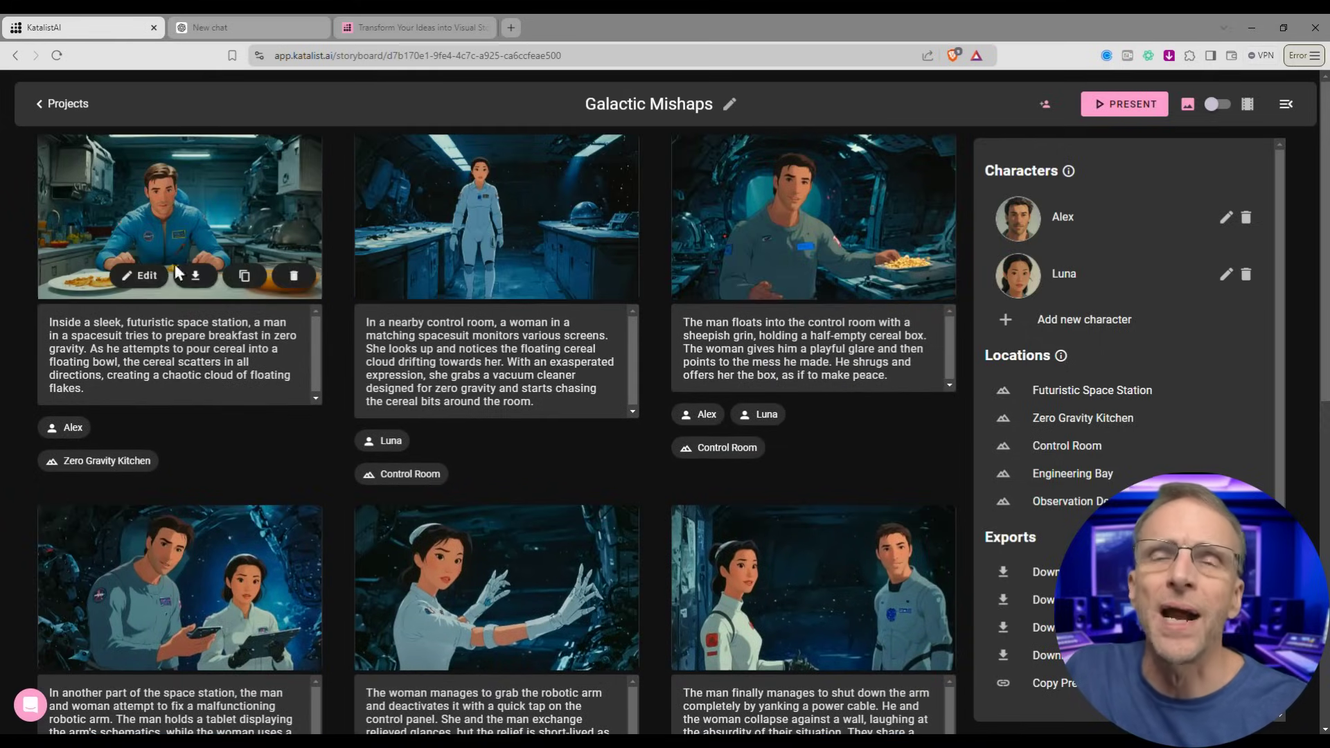
left_click(146, 276)
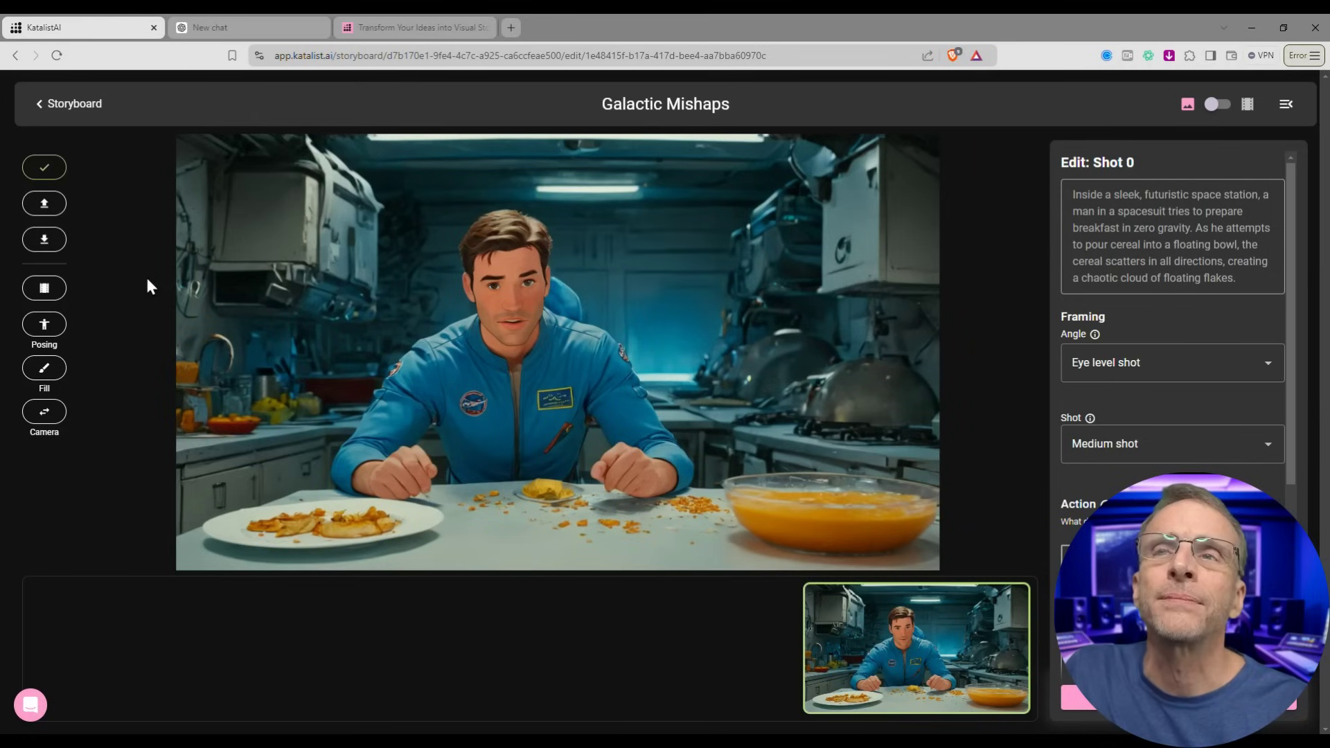
left_click_drag(1073, 194, 1230, 278)
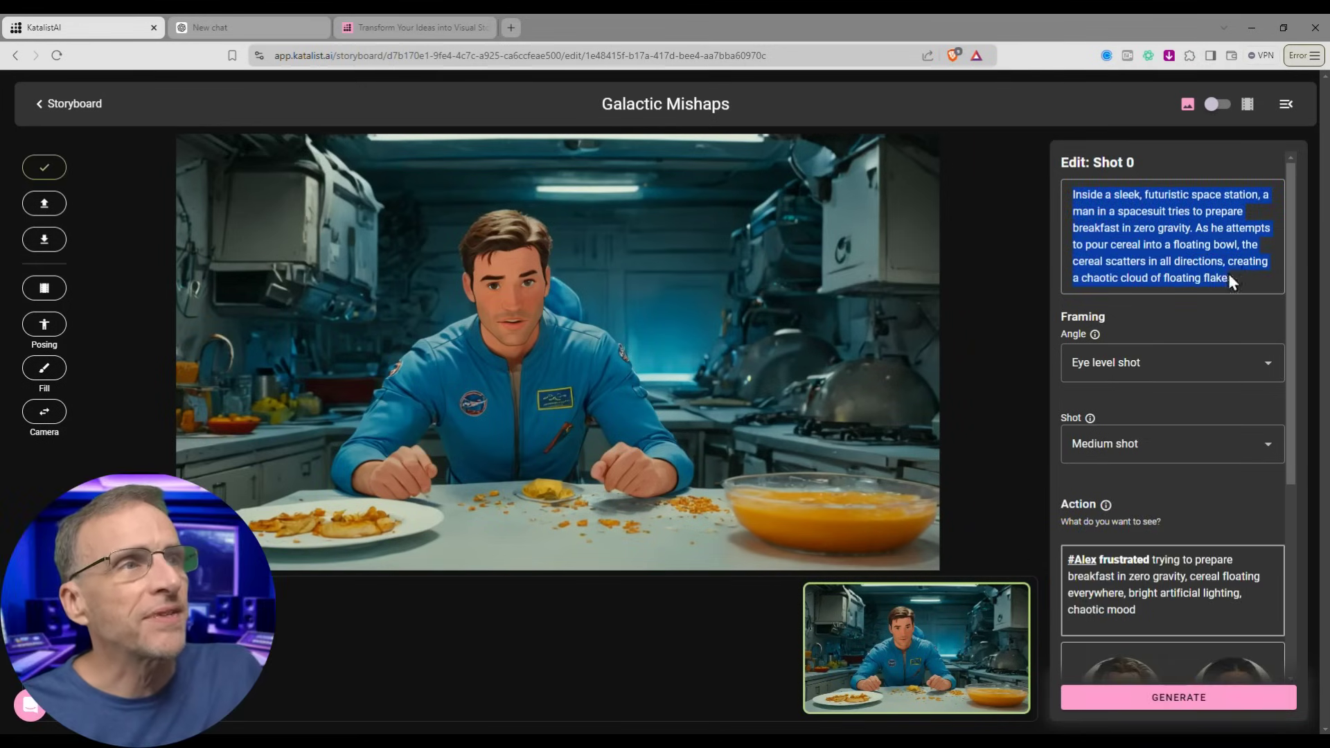
left_click(1186, 579)
scroll(1186, 579, "down", 2)
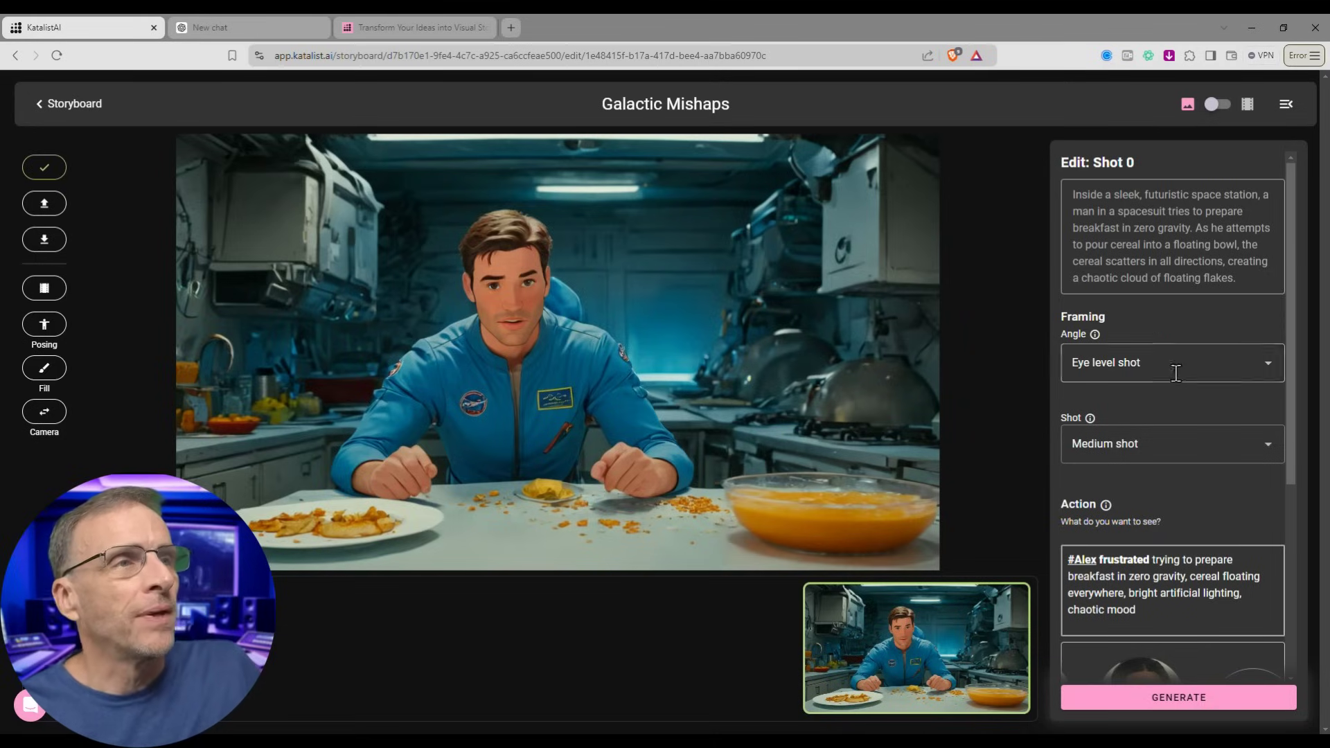
scroll(1172, 318, "down", 1)
- Set the camera angle to Shot from above, keeping Zero Gravity Kitchen as location
left_click(1171, 273)
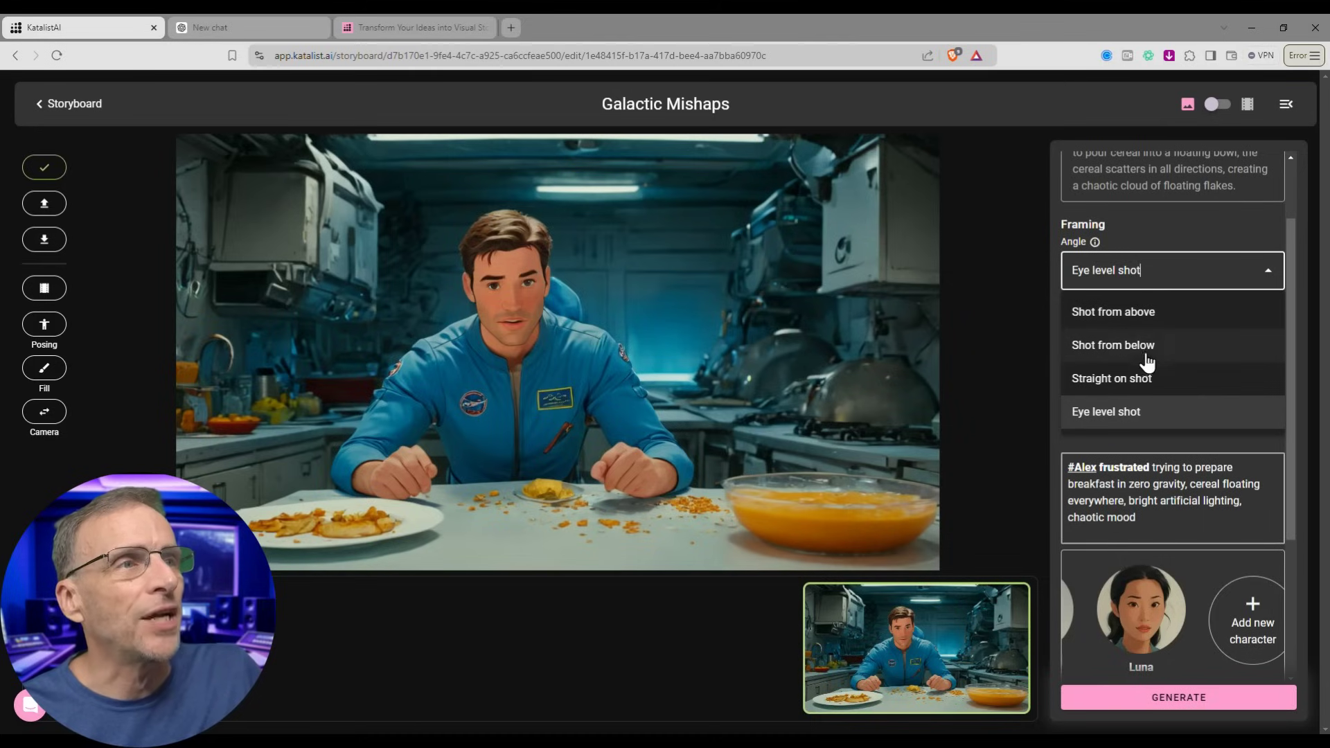
left_click(1153, 313)
scroll(1155, 377, "down", 2)
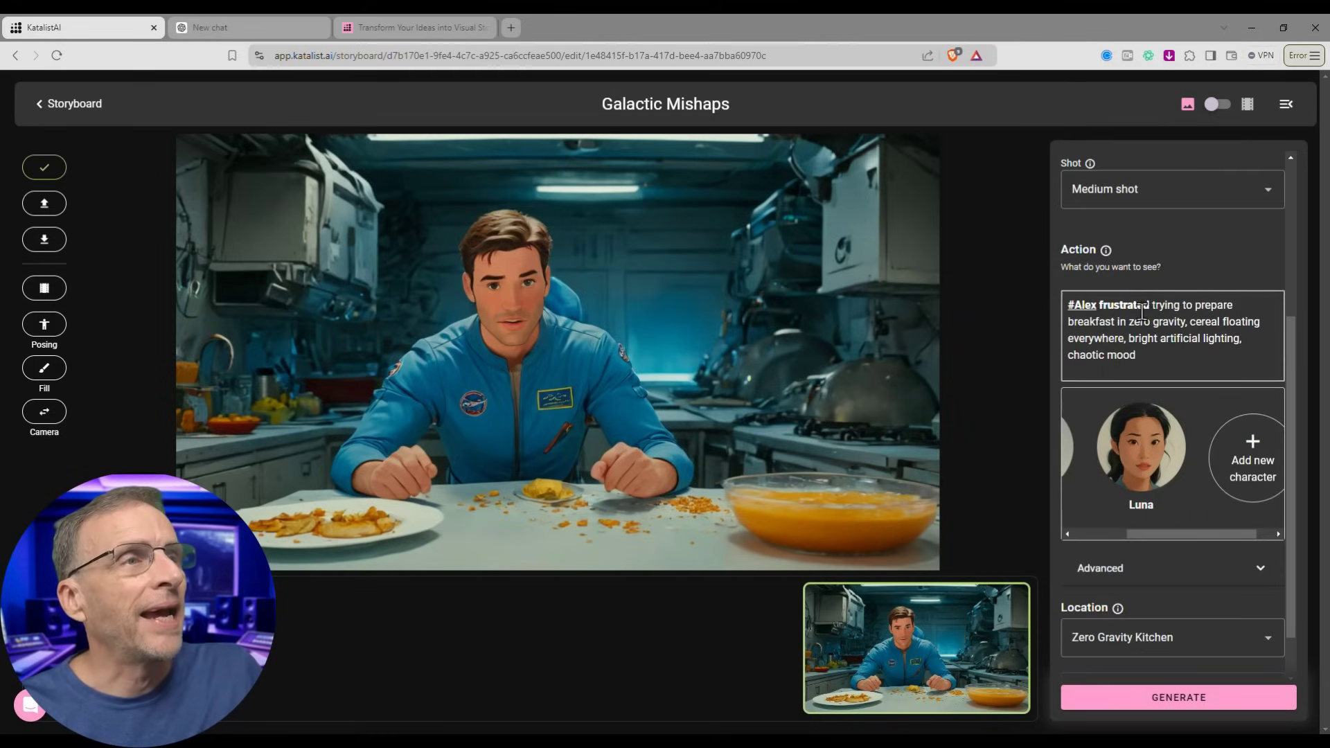
scroll(1191, 520, "down", 1)
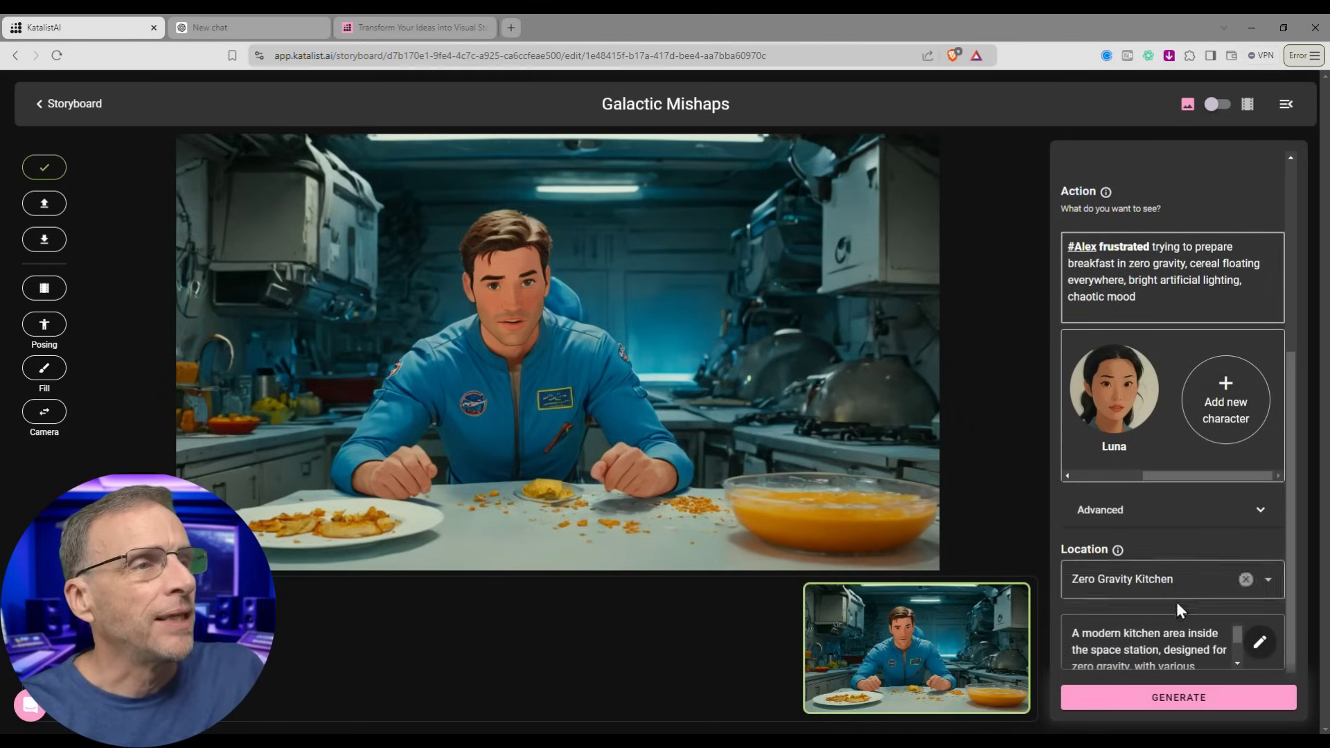
left_click(1172, 586)
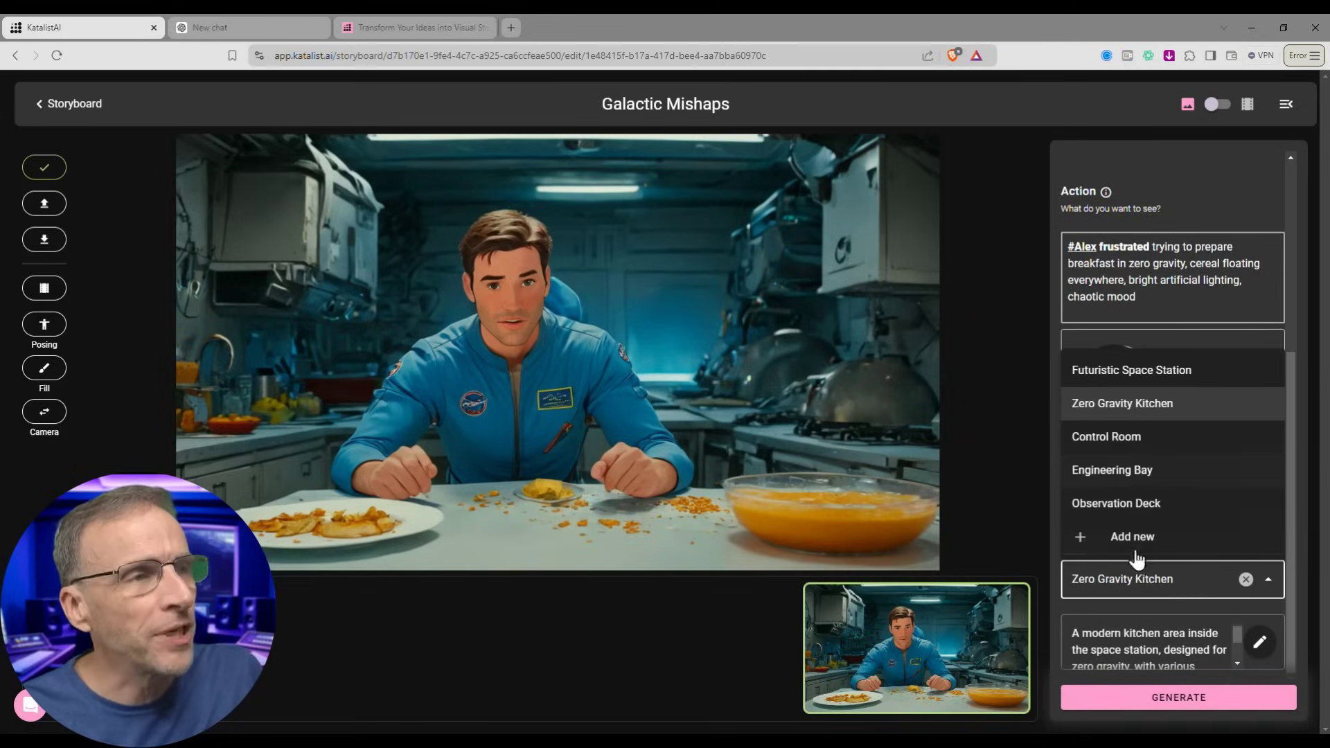
left_click(439, 719)
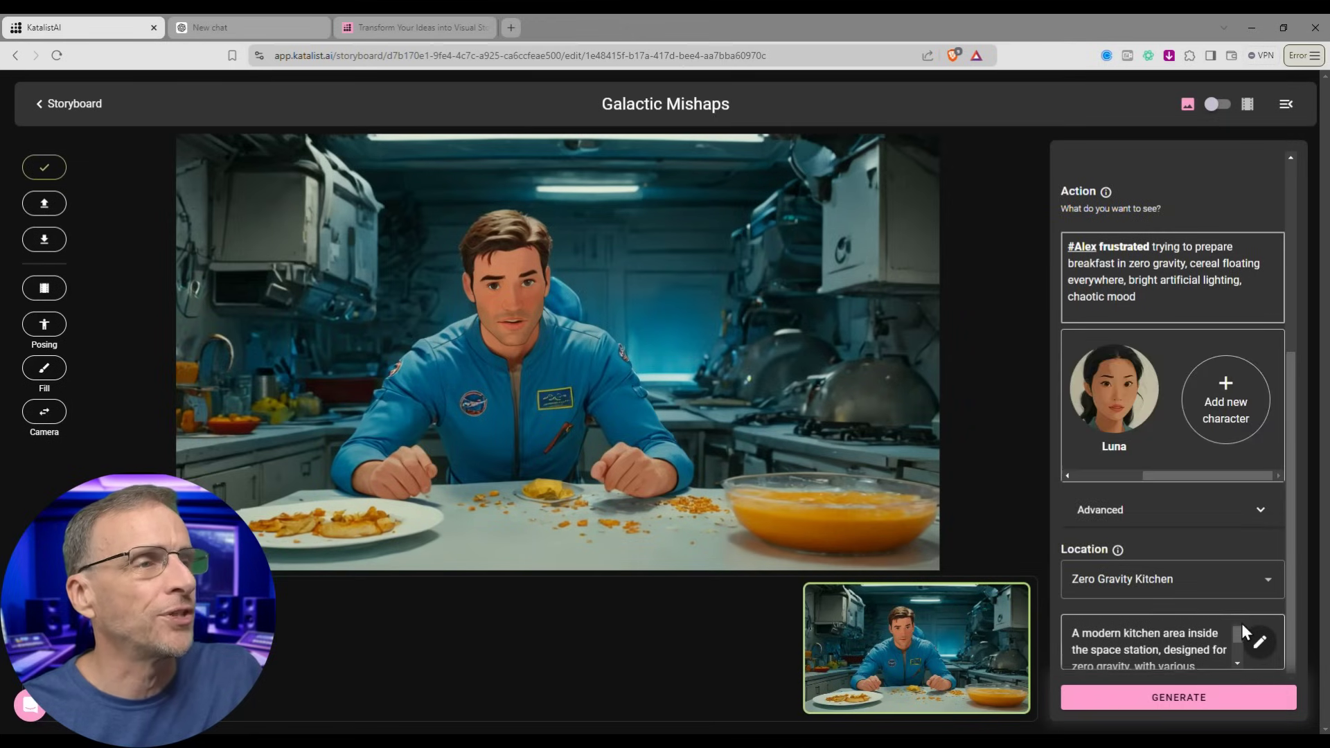
scroll(1219, 640, "down", 2)
scroll(1209, 641, "up", 2)
scroll(1205, 641, "down", 3)
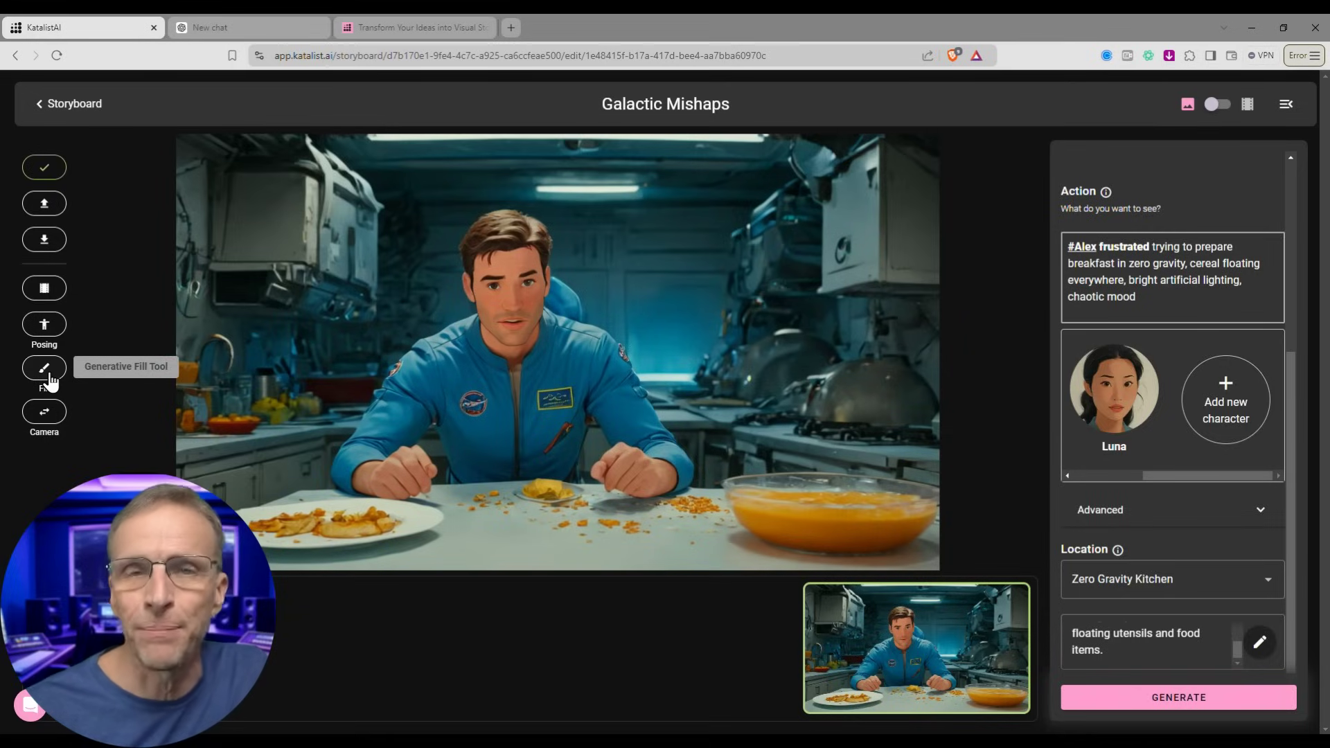
- Paint a fill mask right of Alex and generate 'a floating bowl of cereal'
left_click(44, 368)
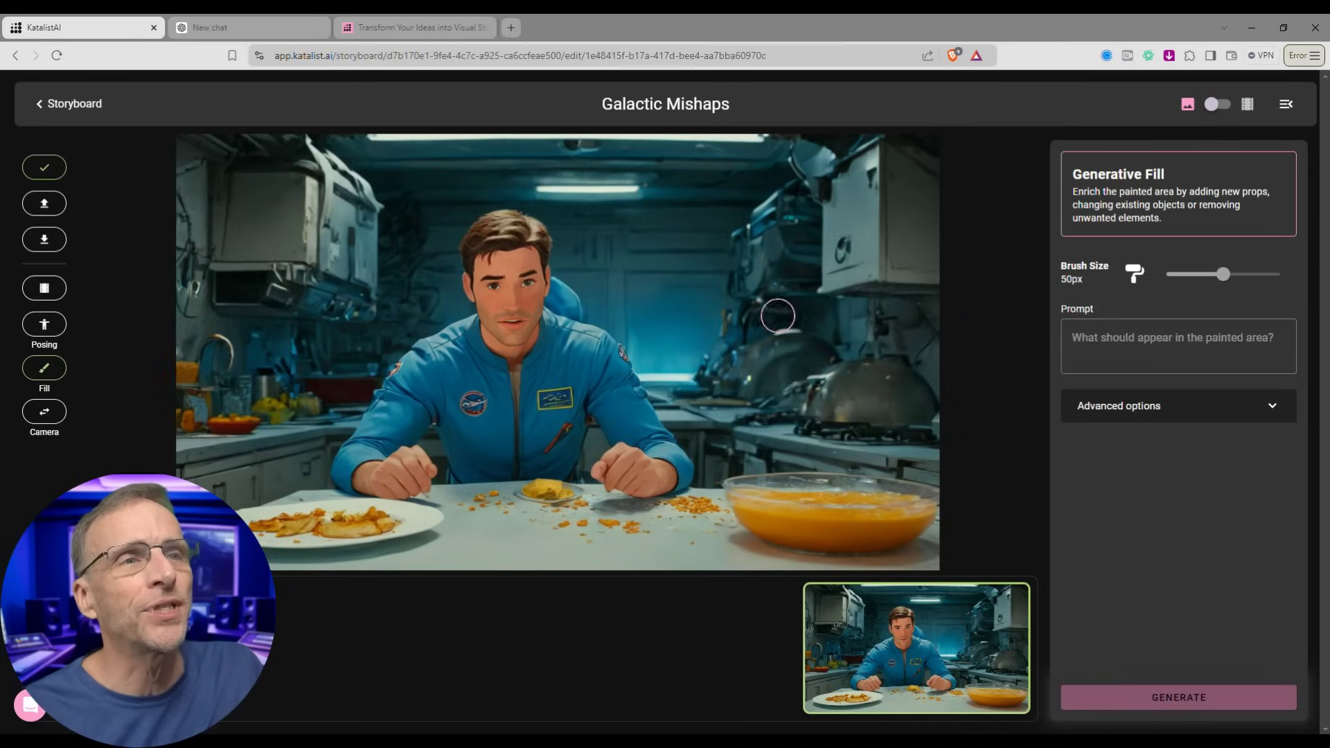
mouse_move(757, 294)
left_mouse_down()
mouse_move(709, 297)
mouse_move(819, 314)
mouse_move(734, 277)
mouse_move(719, 329)
mouse_move(807, 346)
left_mouse_up()
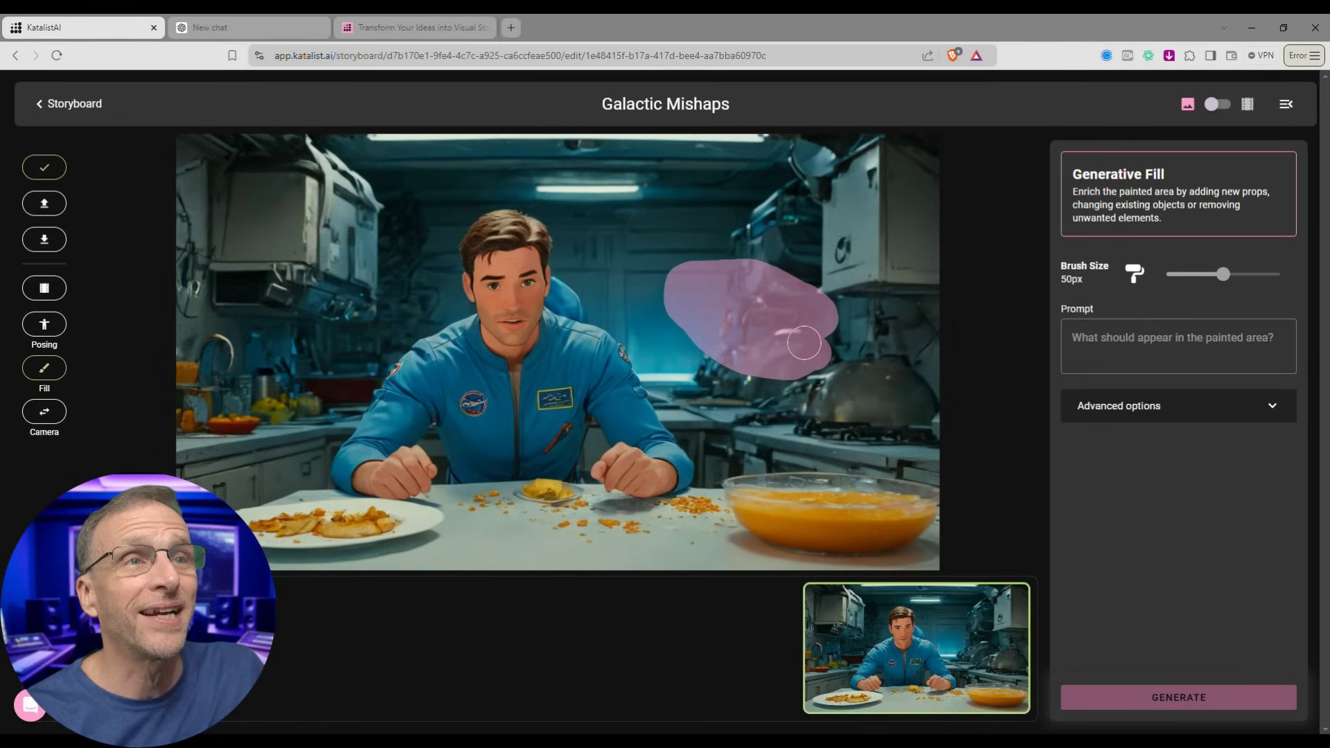
left_click(1142, 343)
type("a floating bow")
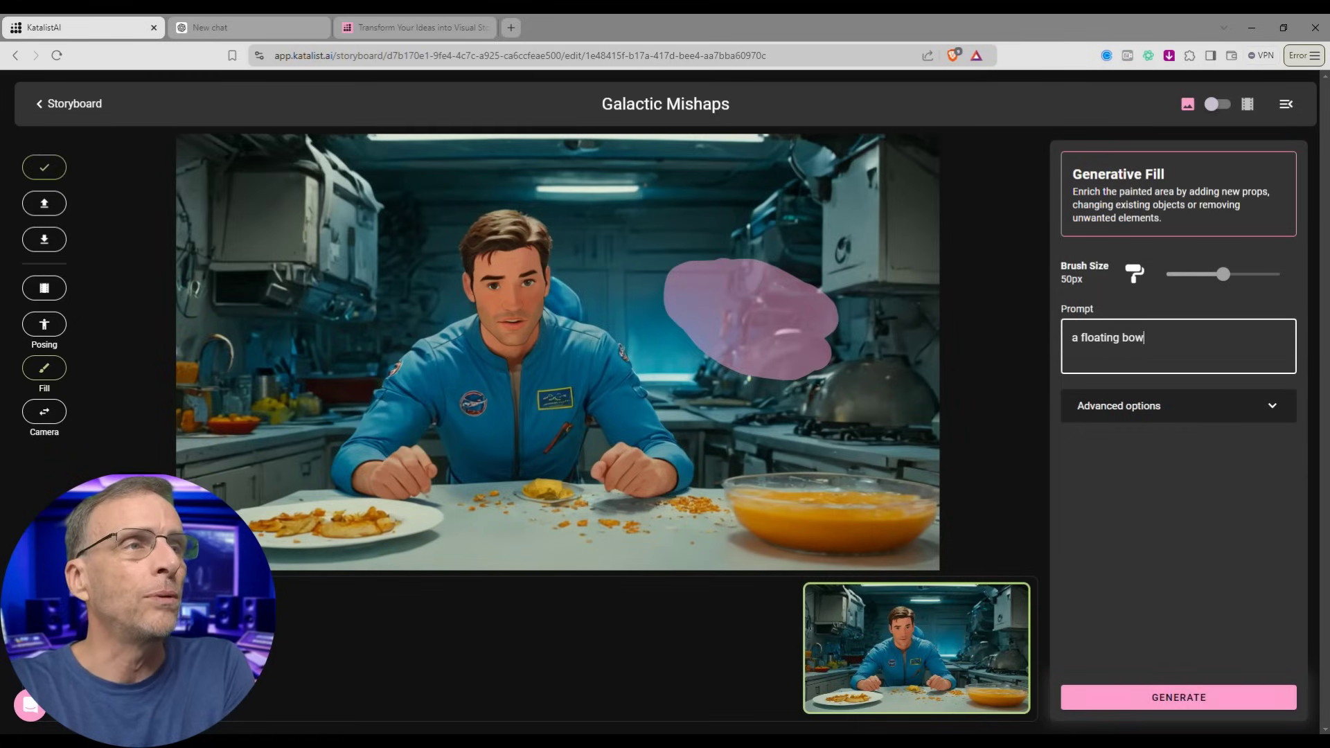
type("l of cereal")
left_click(1198, 406)
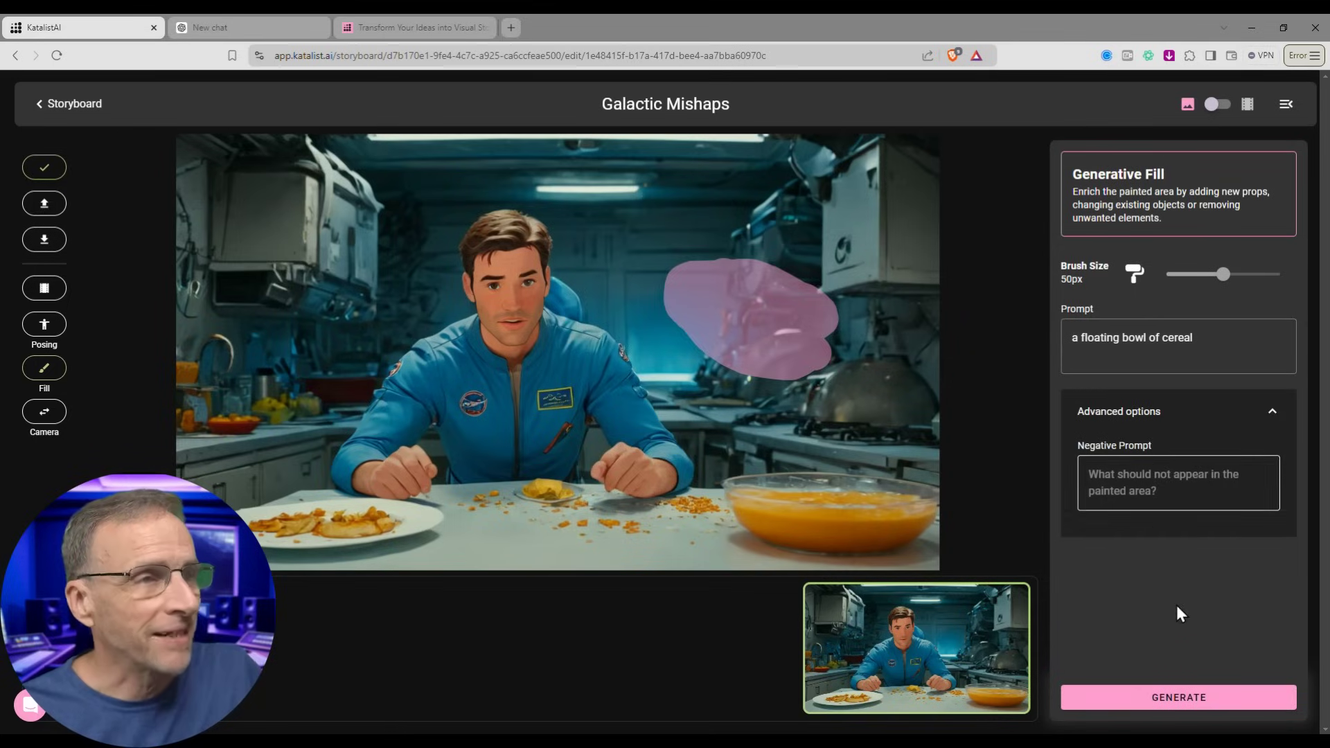
left_click(1172, 707)
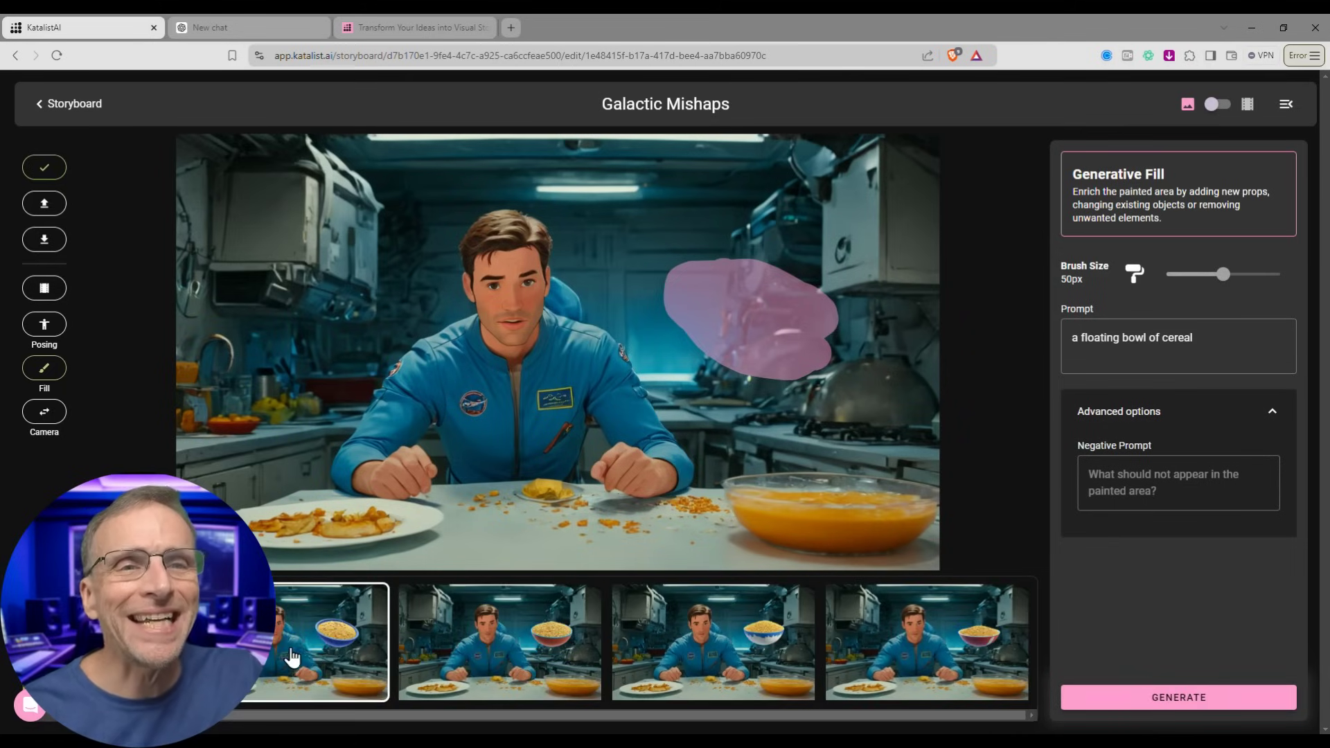
- Compare the cereal bowl variants, keep the first blue bowl, and edit the second shot
left_click(295, 653)
left_click(529, 642)
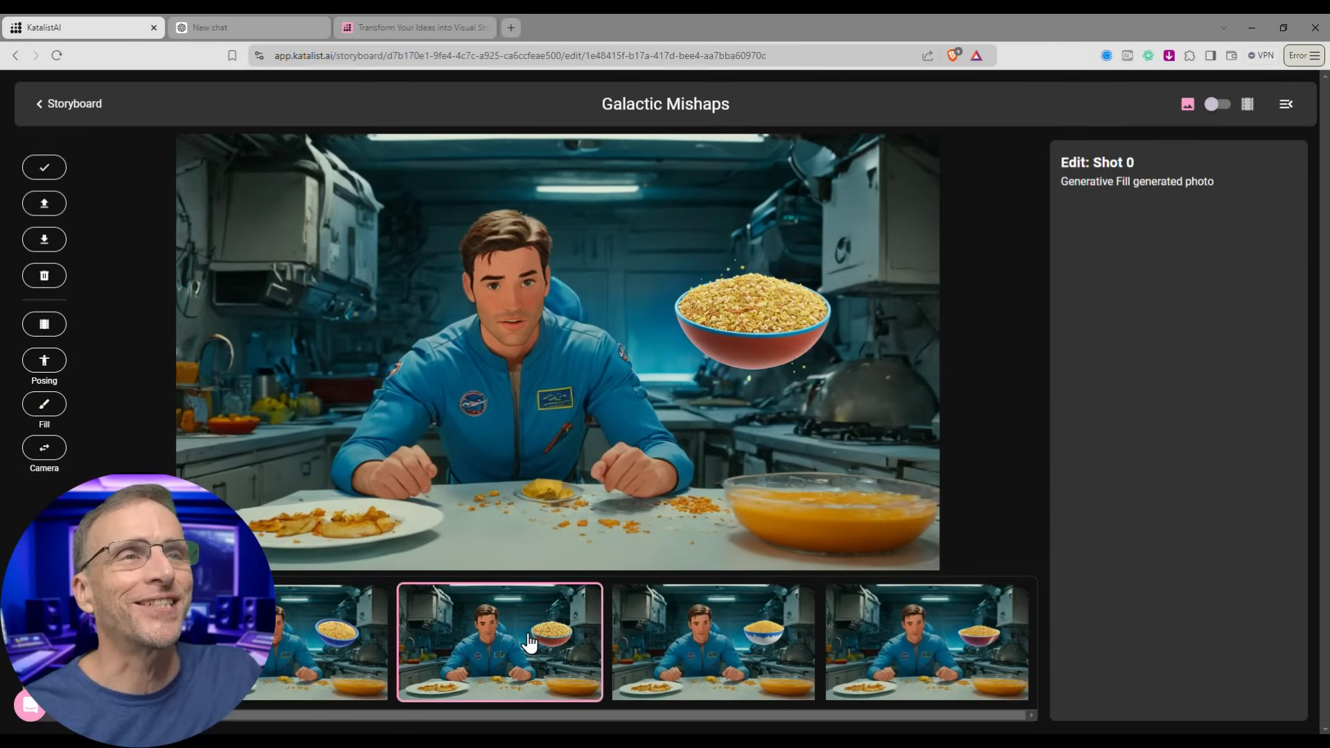
left_click(765, 650)
left_click(924, 631)
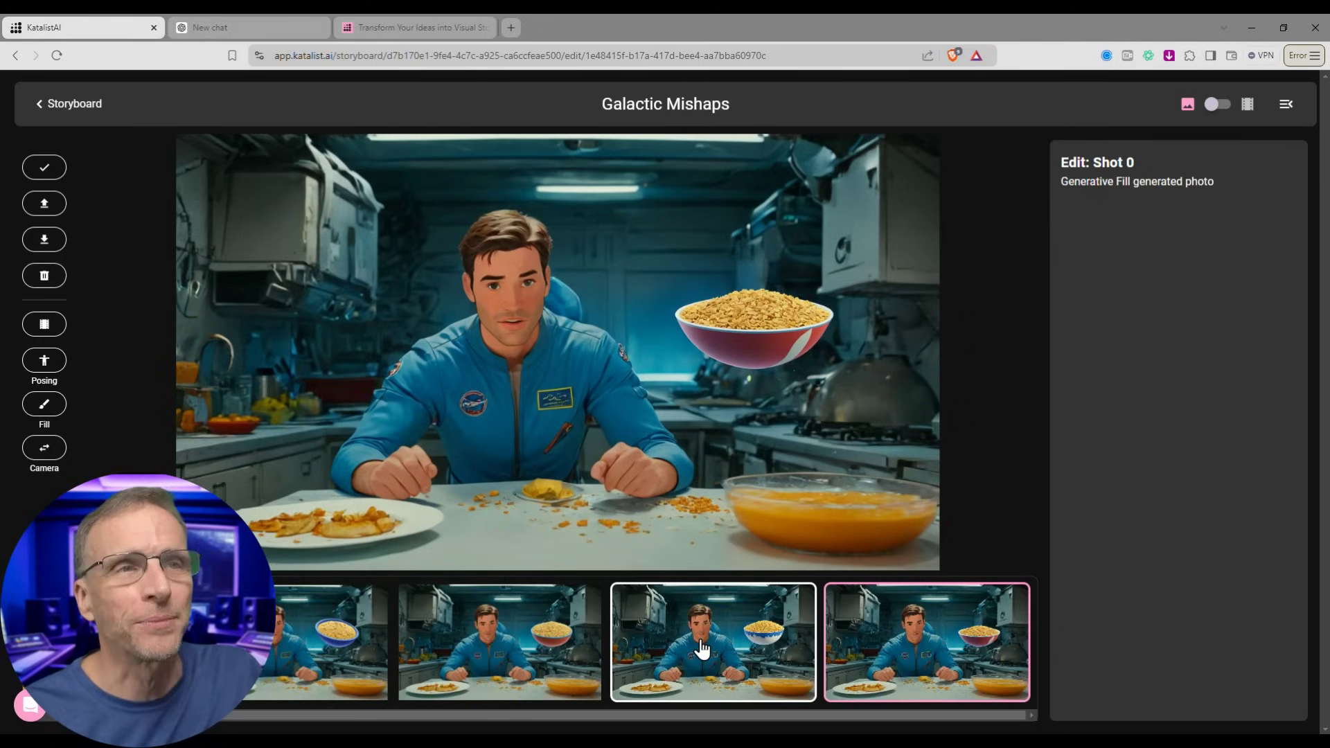
key("Left")
key("Left")
key("Left")
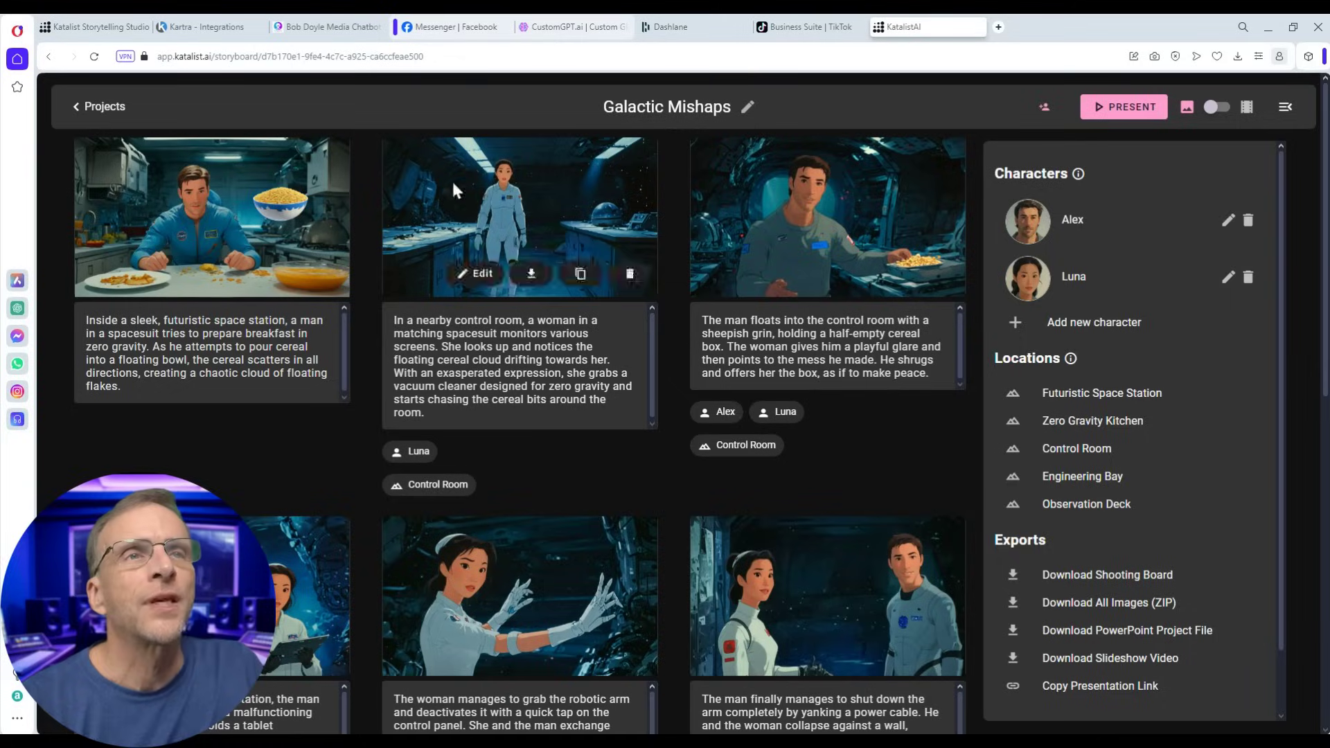
left_click(484, 277)
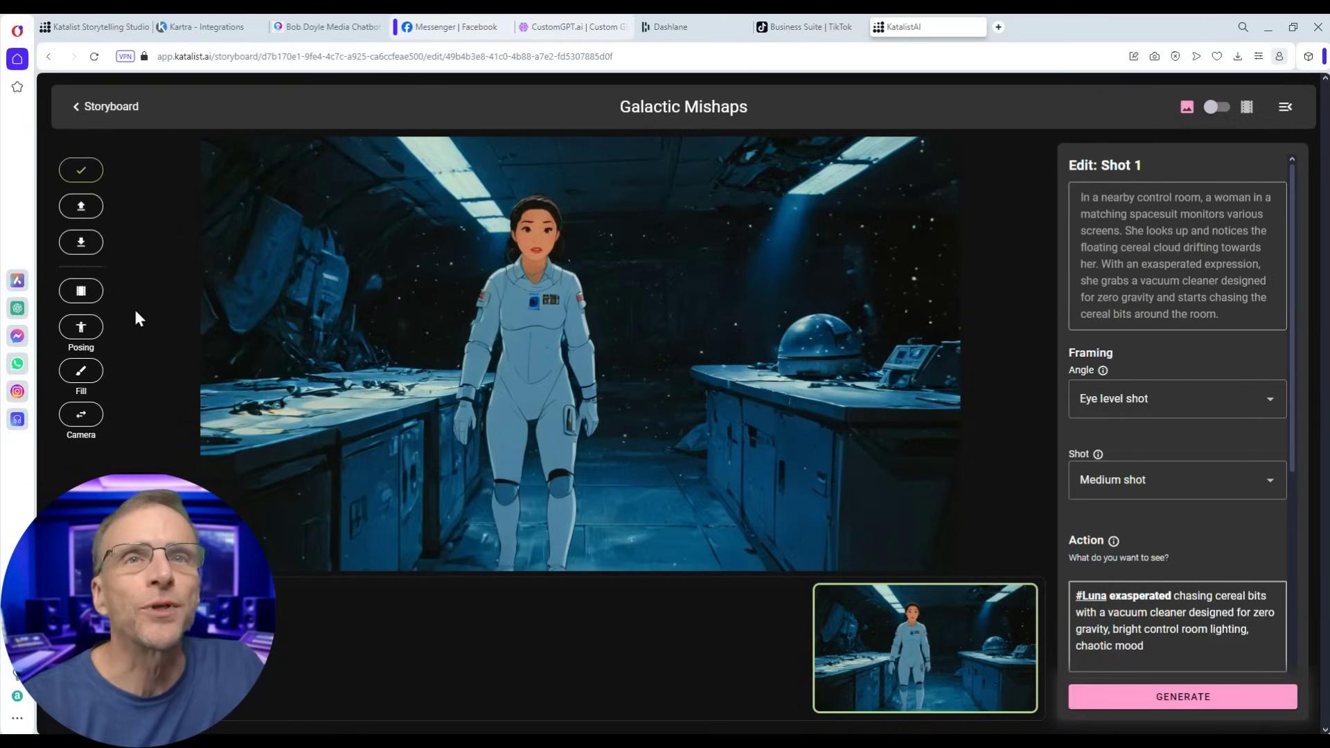
- Turn on Posing and drag Luna's arm skeleton nodes into a new pose
left_click(83, 327)
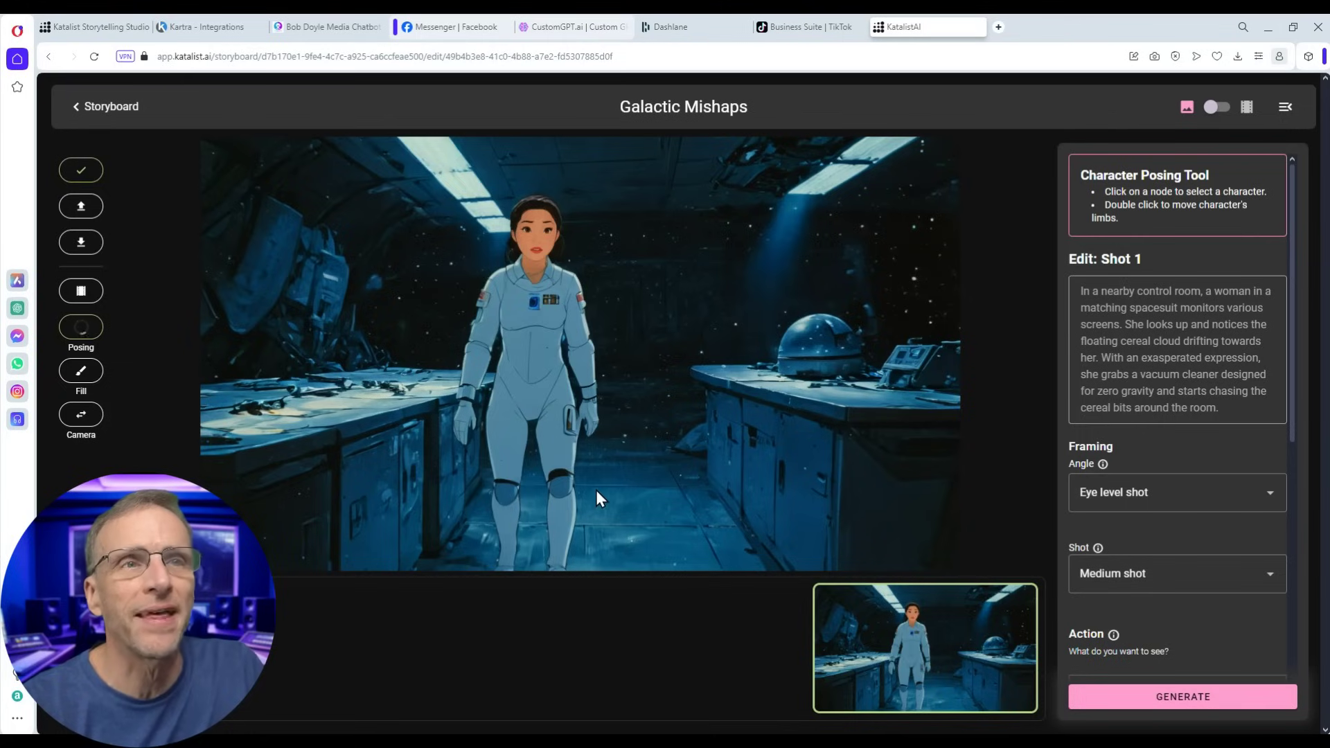
scroll(1183, 579, "down", 3)
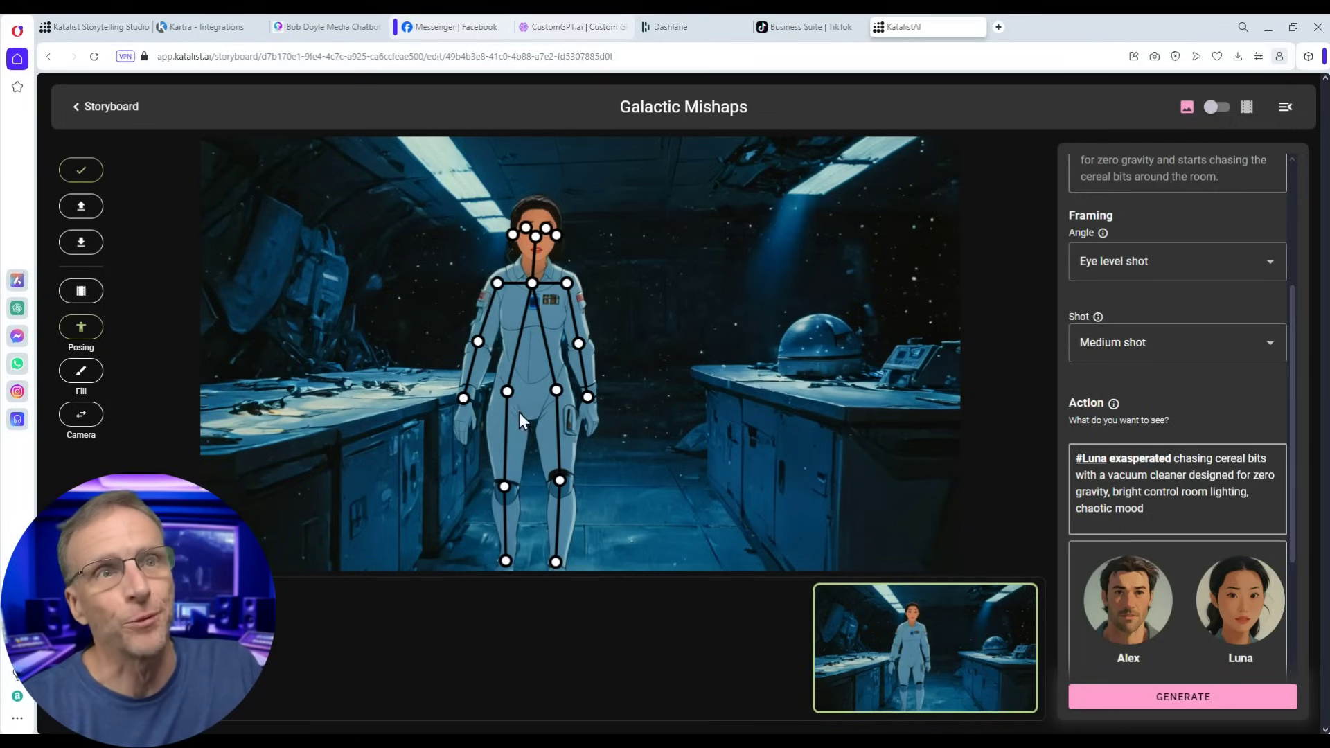
left_click(480, 342)
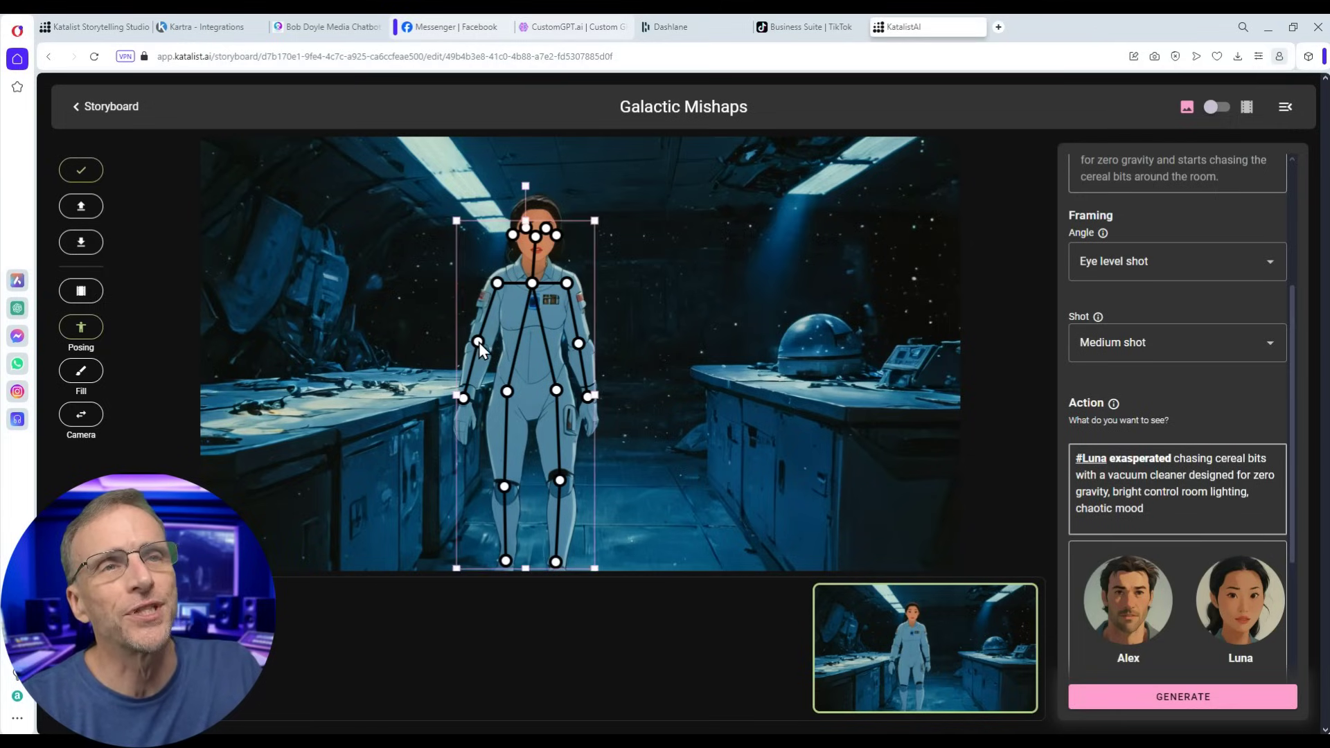
left_click_drag(479, 342, 459, 317)
left_click_drag(587, 396, 587, 434)
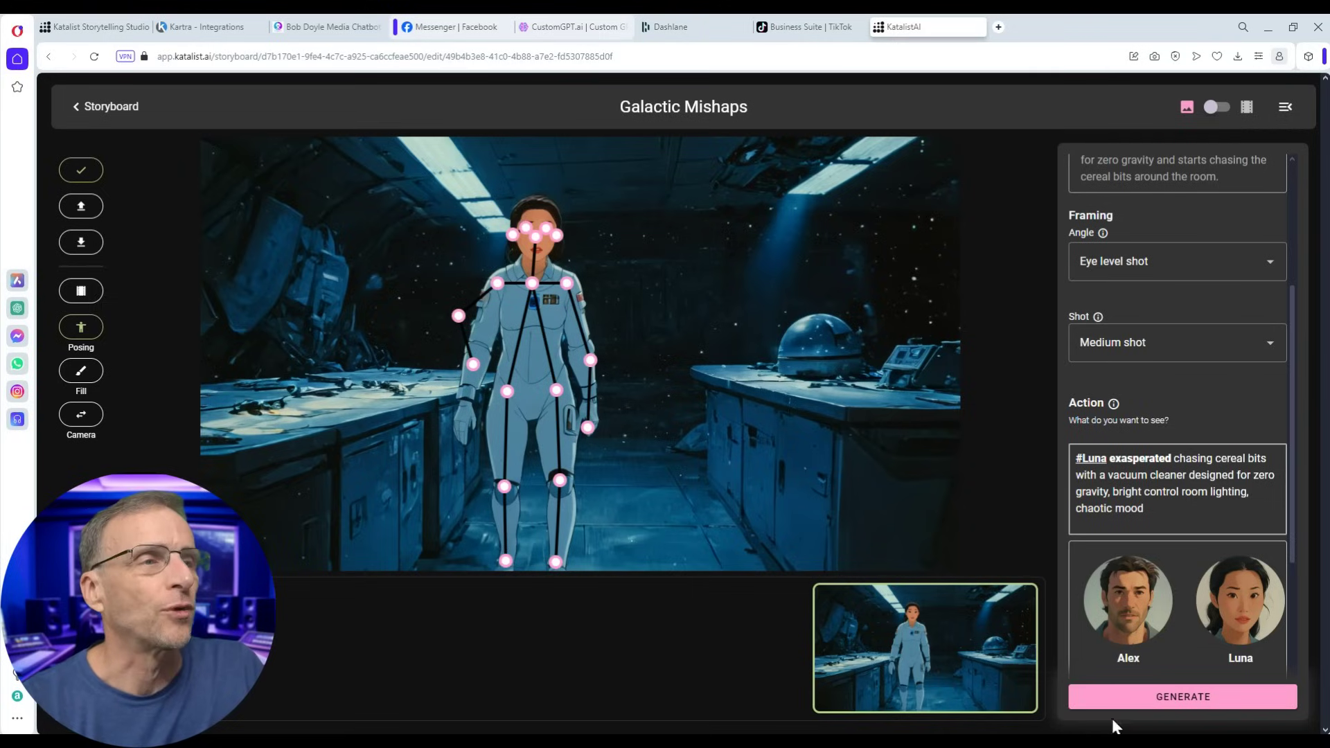
- Regenerate the shot with the new pose and keep the fourth, hands-on-hips variant
left_click(1152, 696)
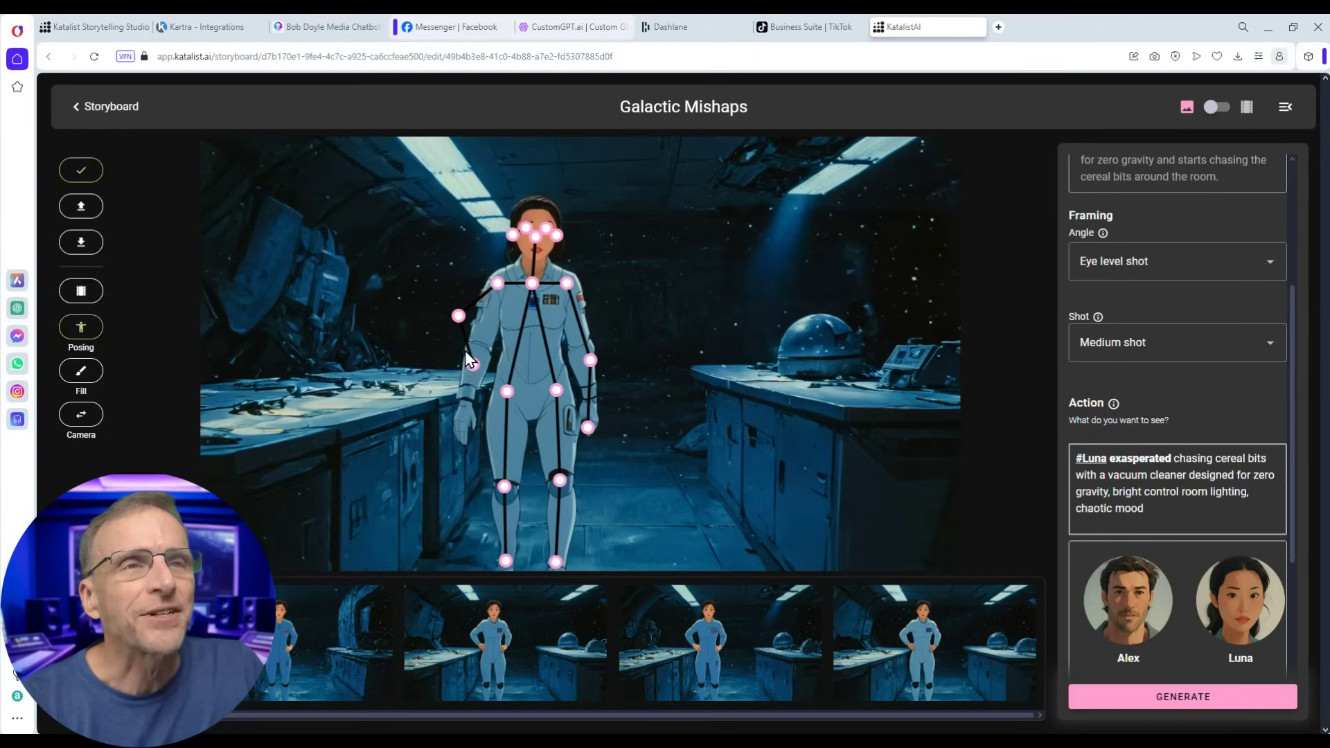
left_click(489, 623)
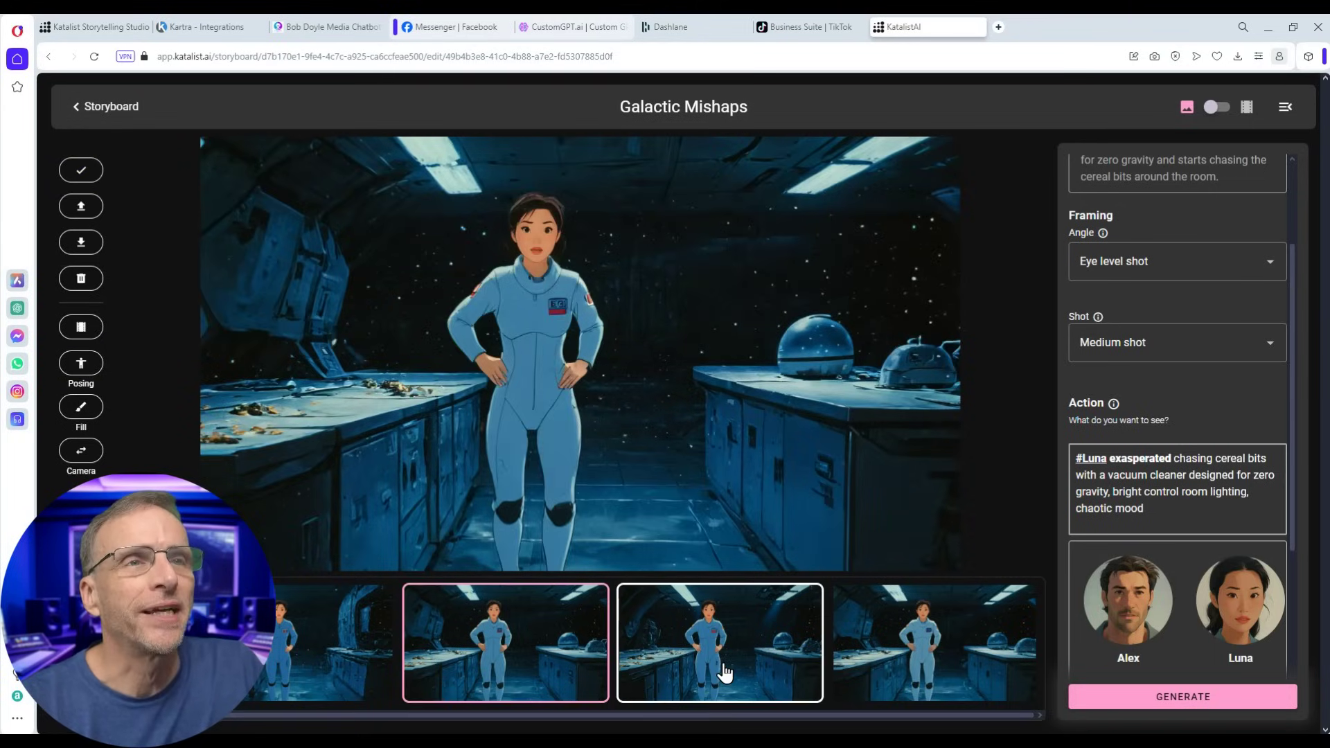
left_click(935, 644)
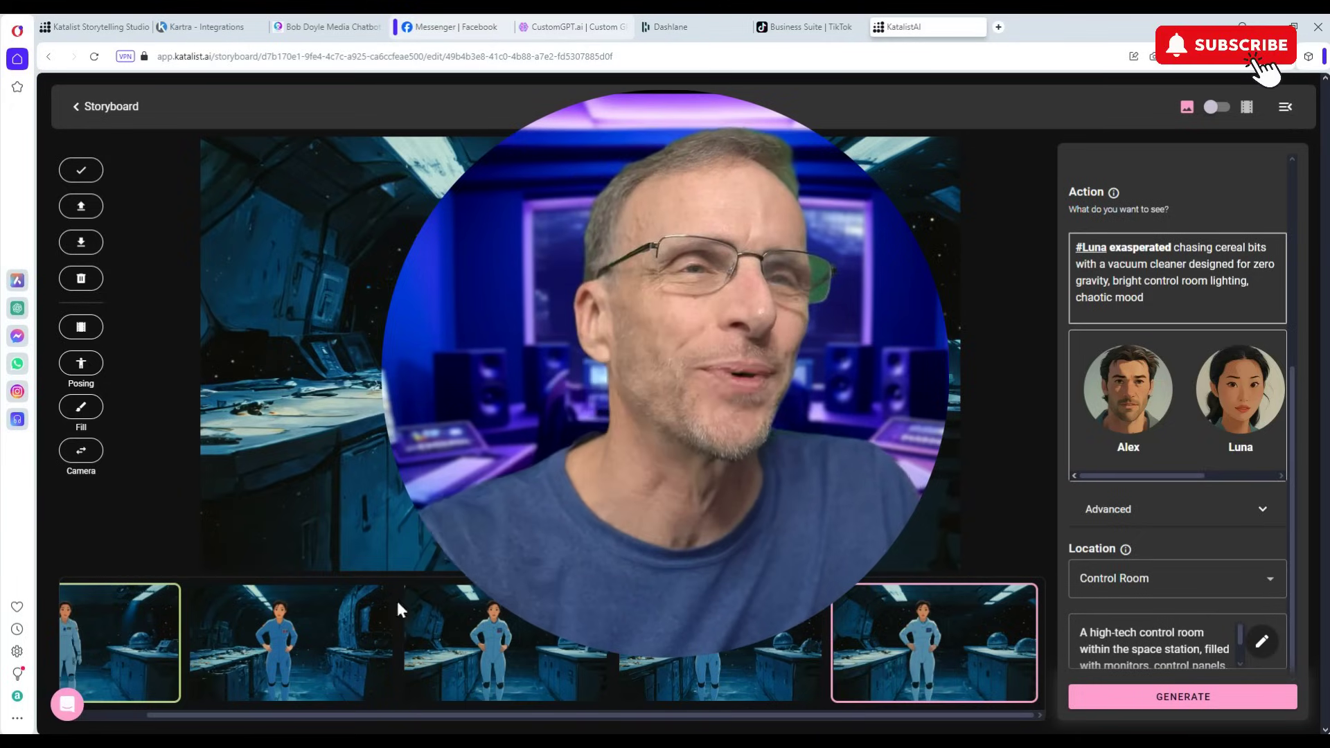
- Paint over Luna's torso and arm, generate a 'space facemask' fill, then return to the storyboard
left_click(81, 409)
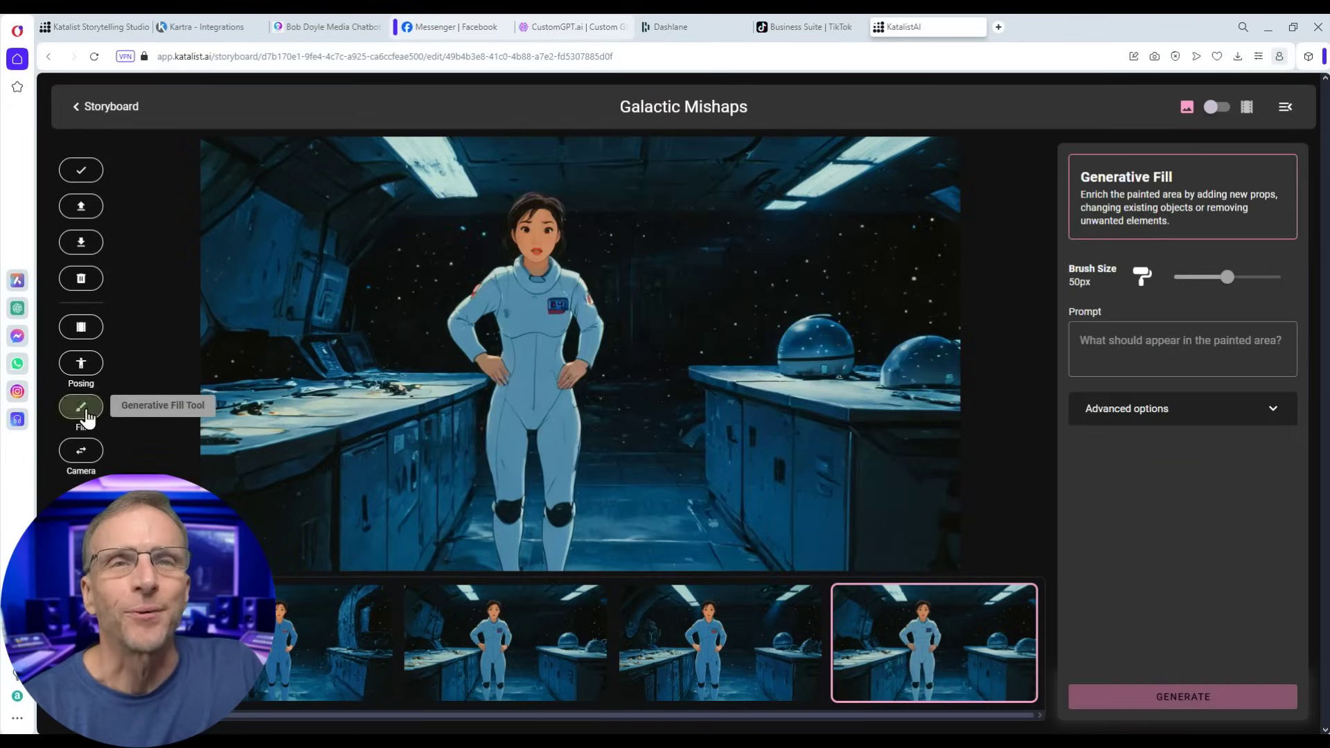
mouse_move(466, 284)
left_mouse_down()
mouse_move(509, 375)
mouse_move(556, 430)
mouse_move(473, 289)
mouse_move(487, 338)
mouse_move(600, 396)
left_mouse_up()
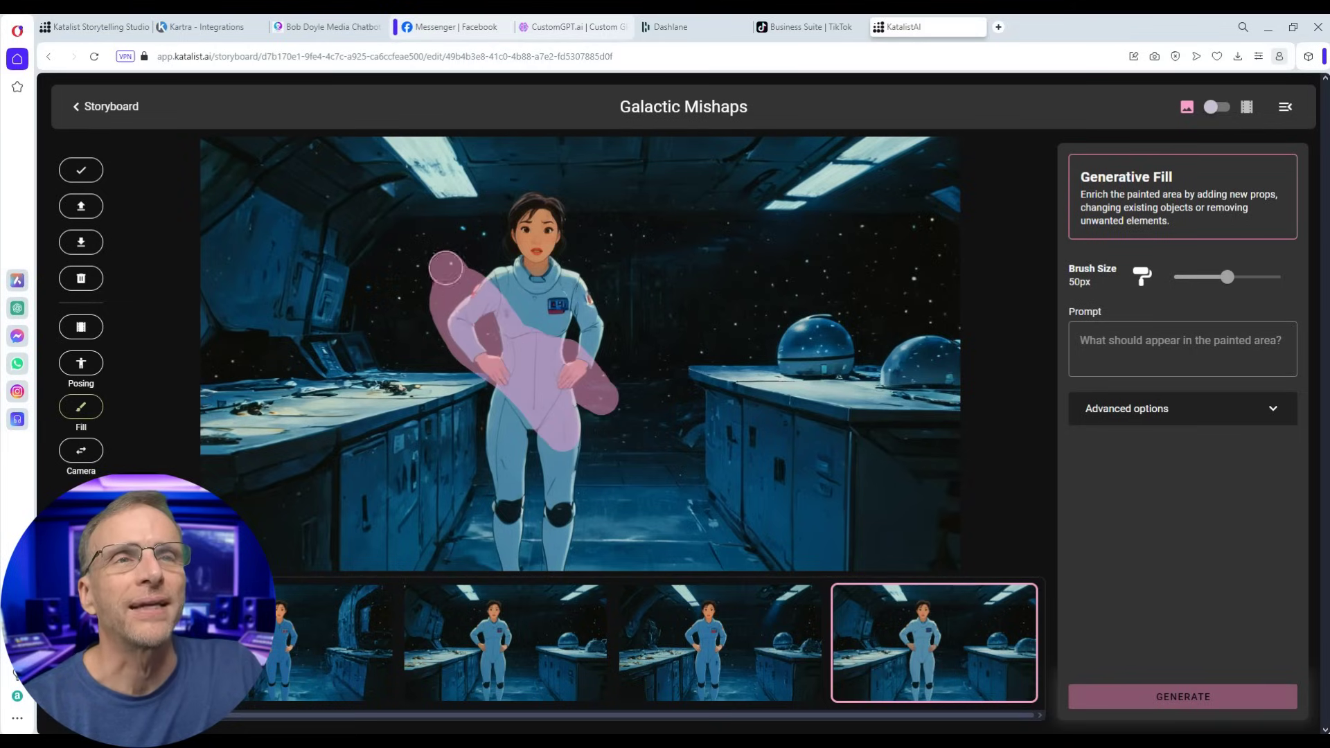
mouse_move(512, 291)
left_mouse_down()
mouse_move(384, 222)
mouse_move(412, 253)
mouse_move(368, 247)
mouse_move(500, 346)
left_mouse_up()
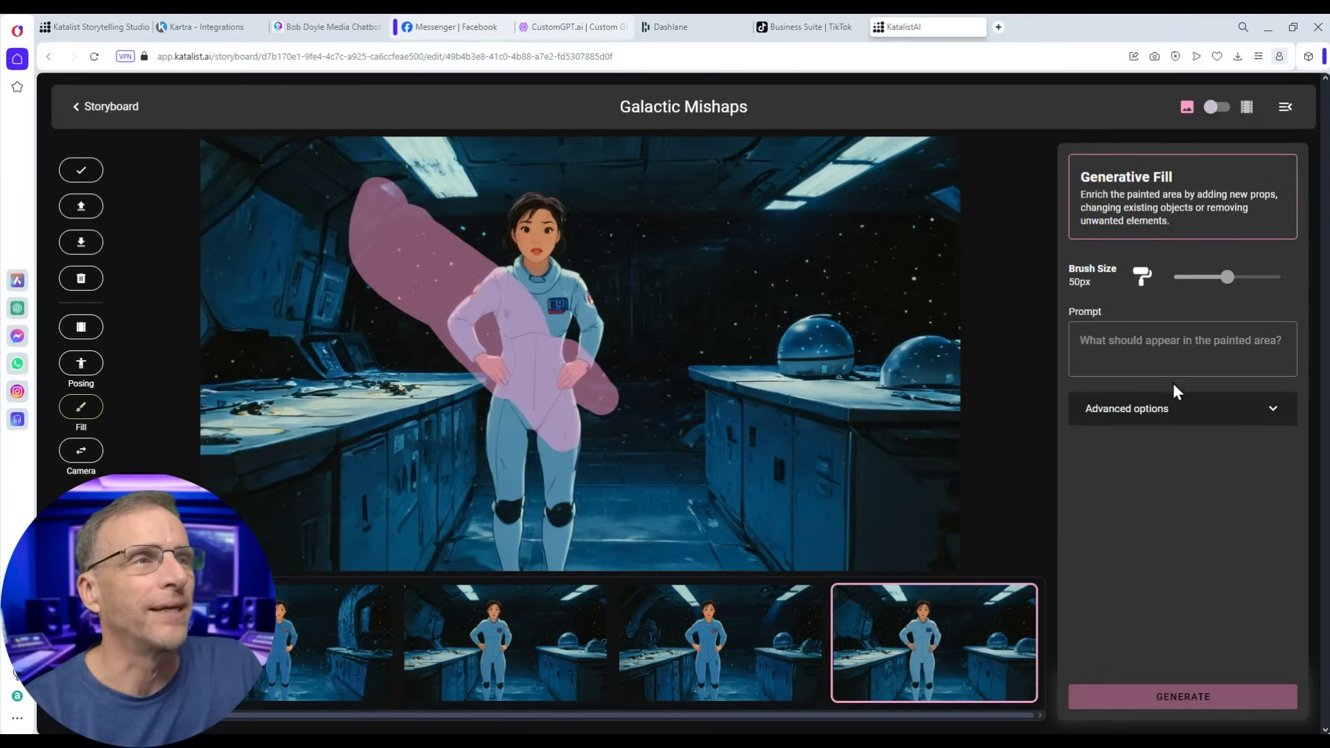
left_click(1136, 350)
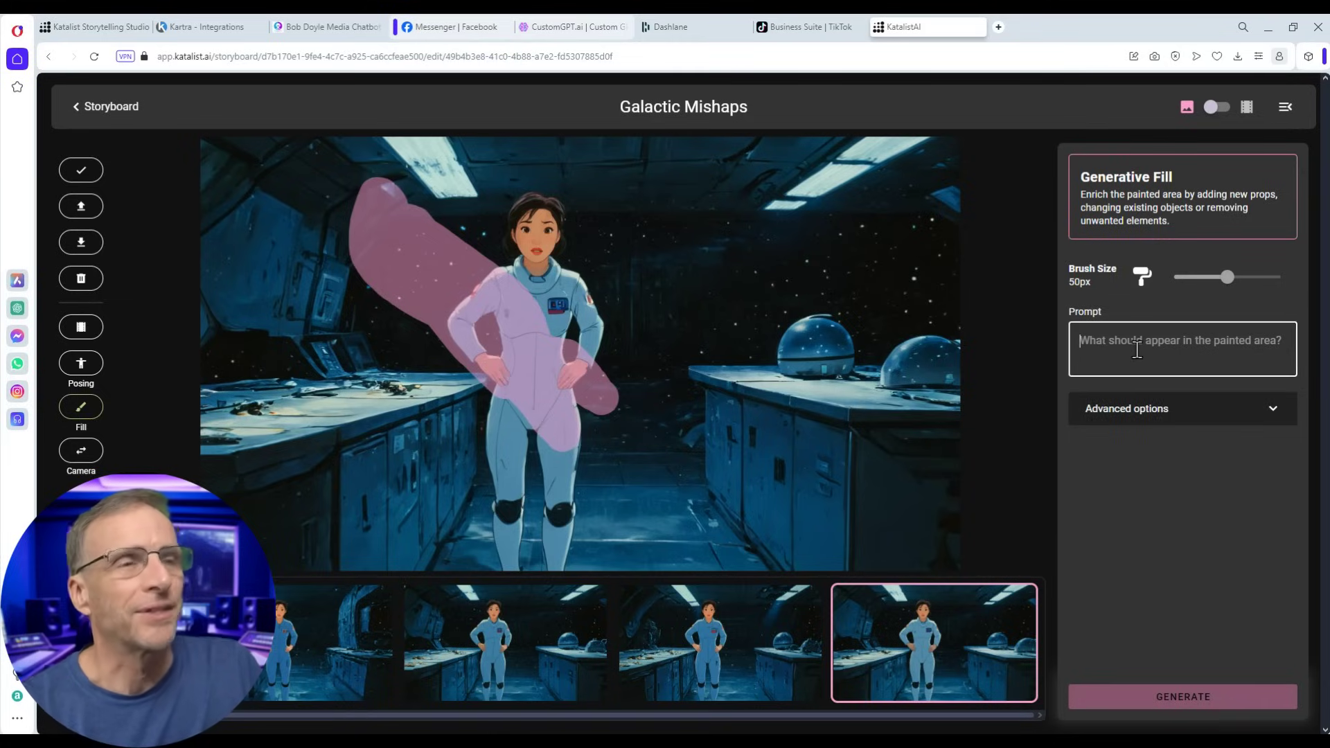
type("space")
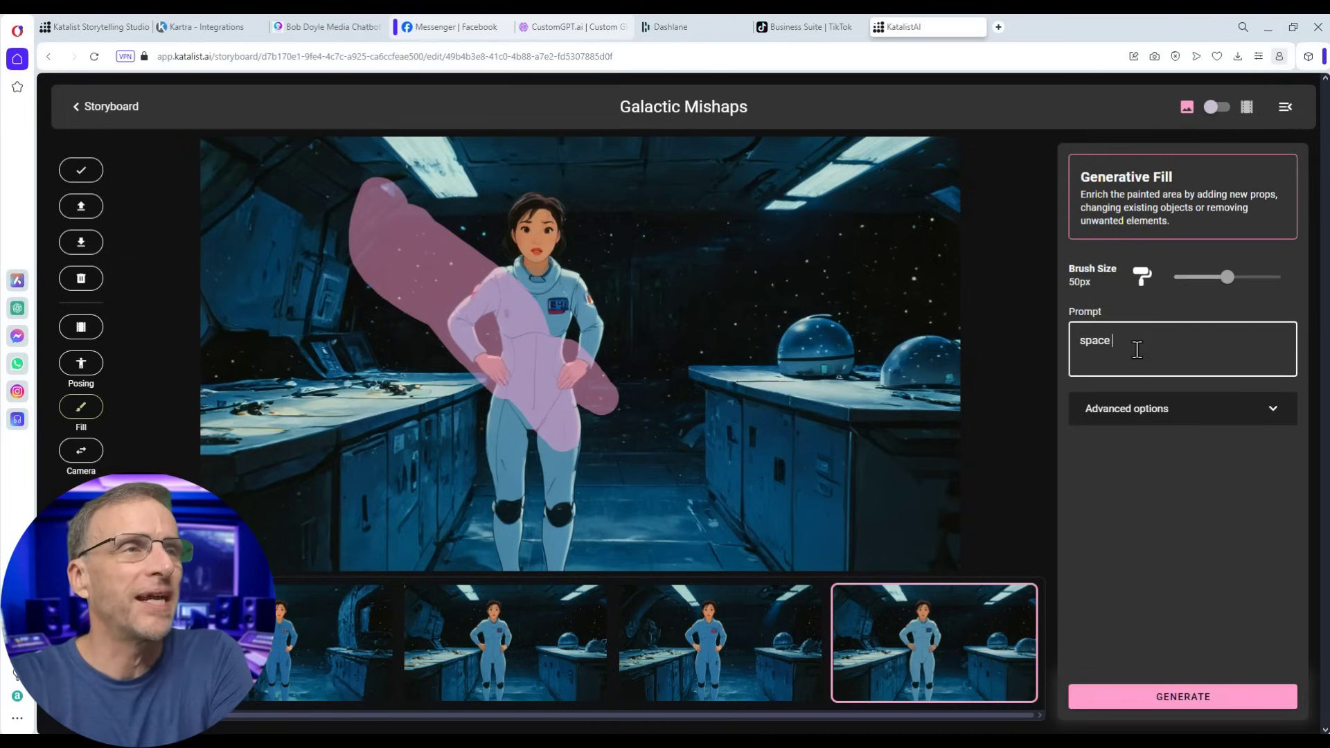
type(" facemask")
left_click(1145, 706)
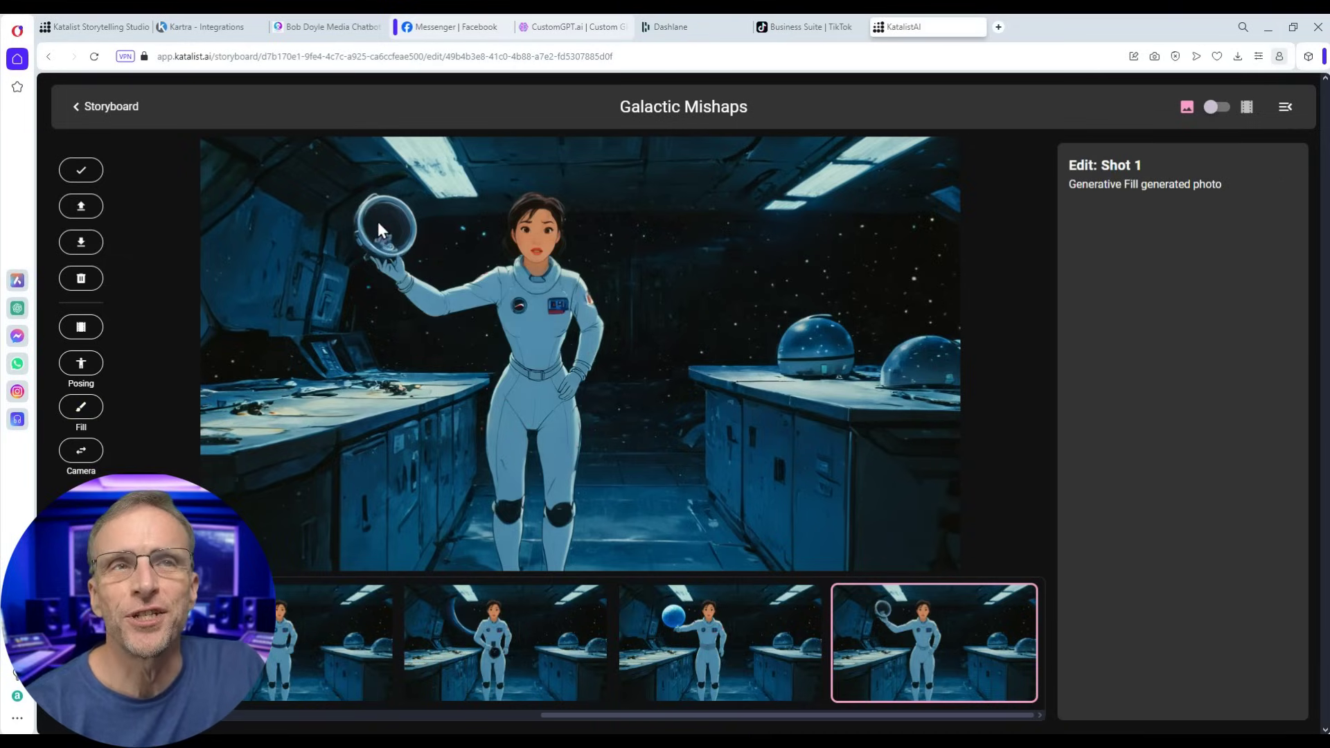
left_click(90, 108)
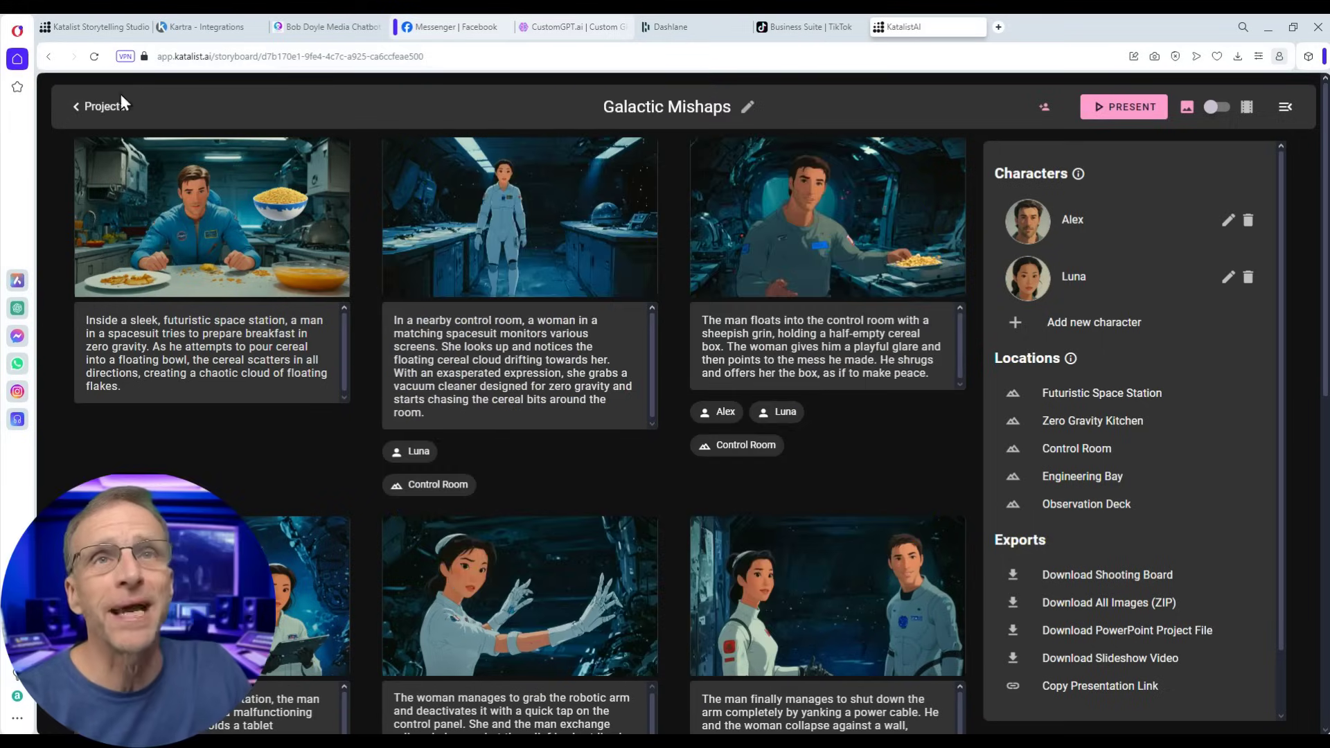
- Go back to the projects home and generate a new script from a story idea
left_click(106, 107)
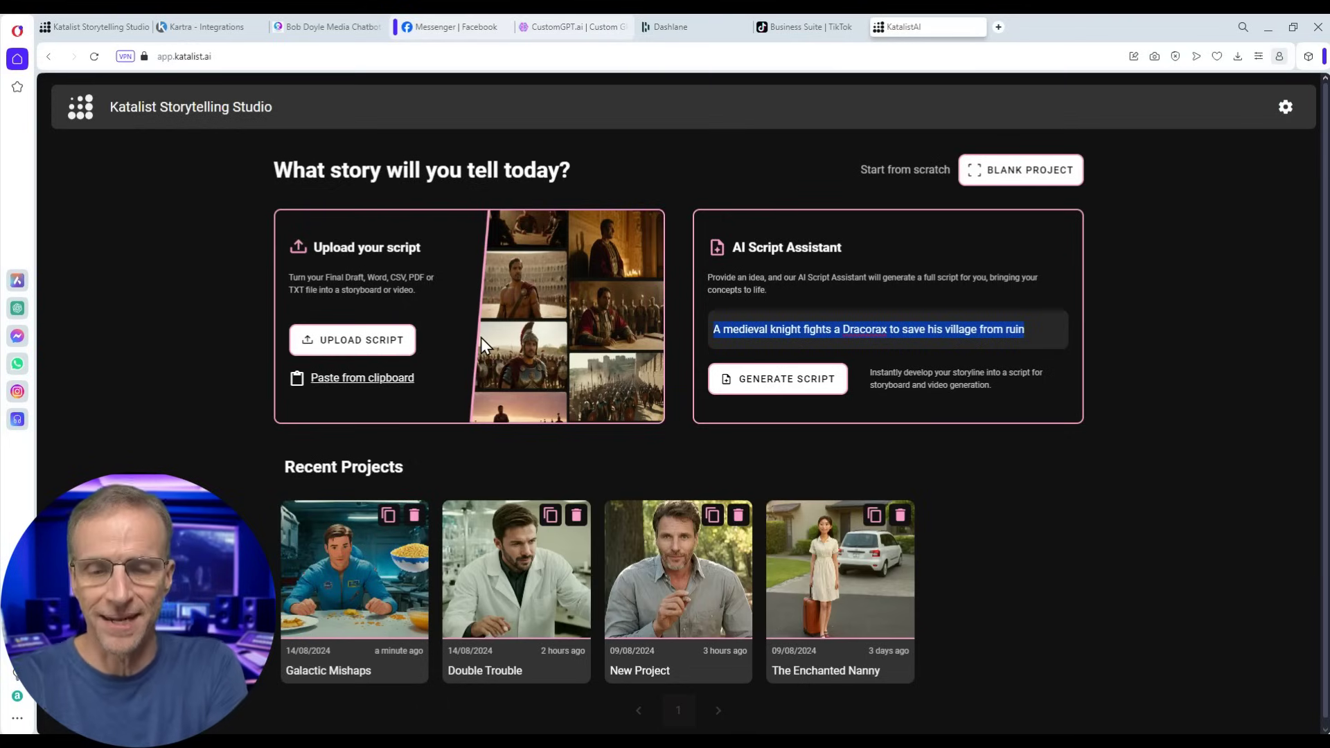
type("A grocery store burns down")
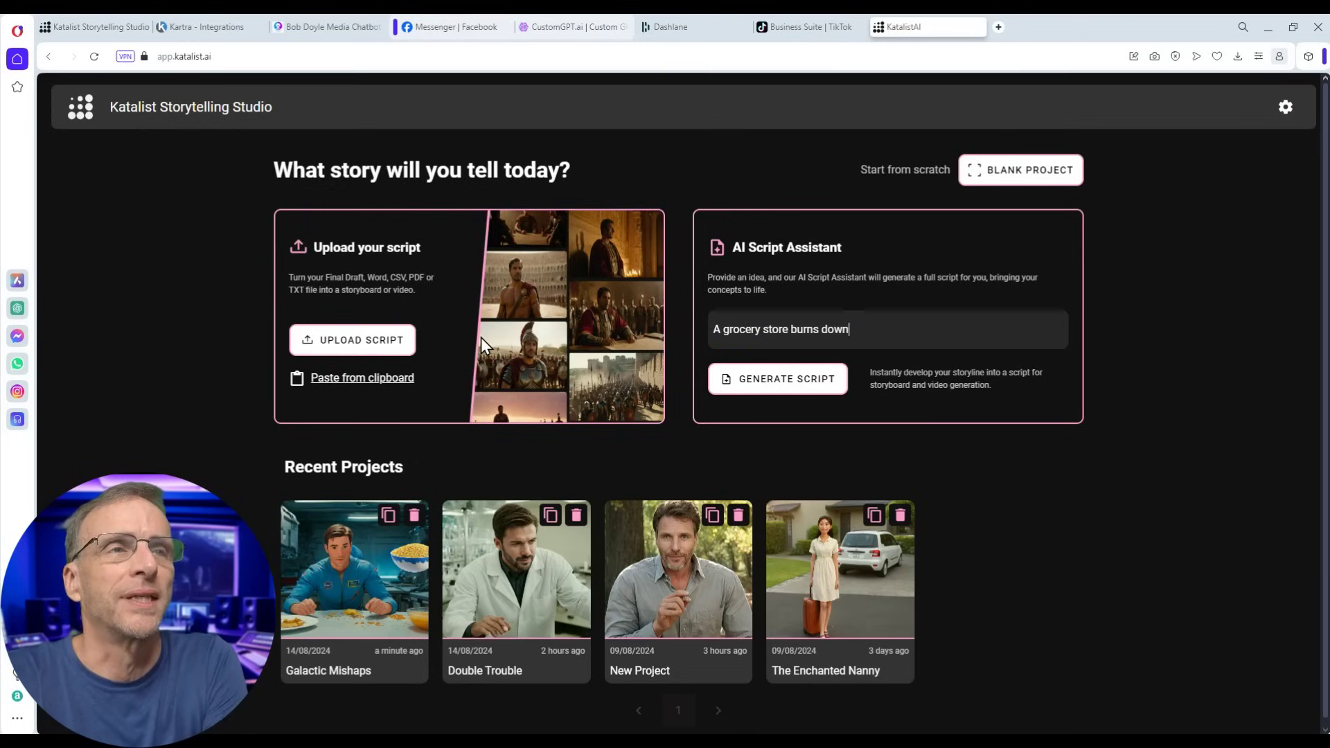
left_click(748, 379)
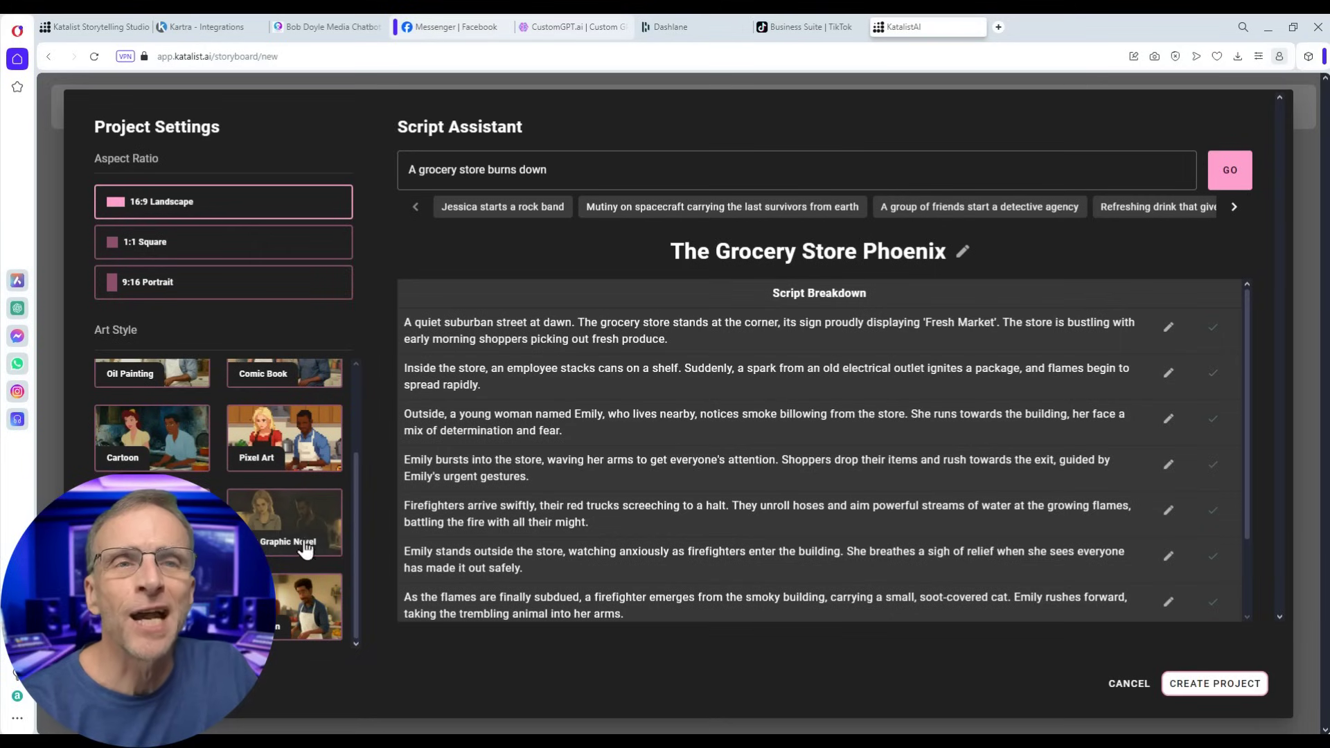
- Create the project in Graphic Novel style and confirm Emily and Owner as the cast
left_click(269, 524)
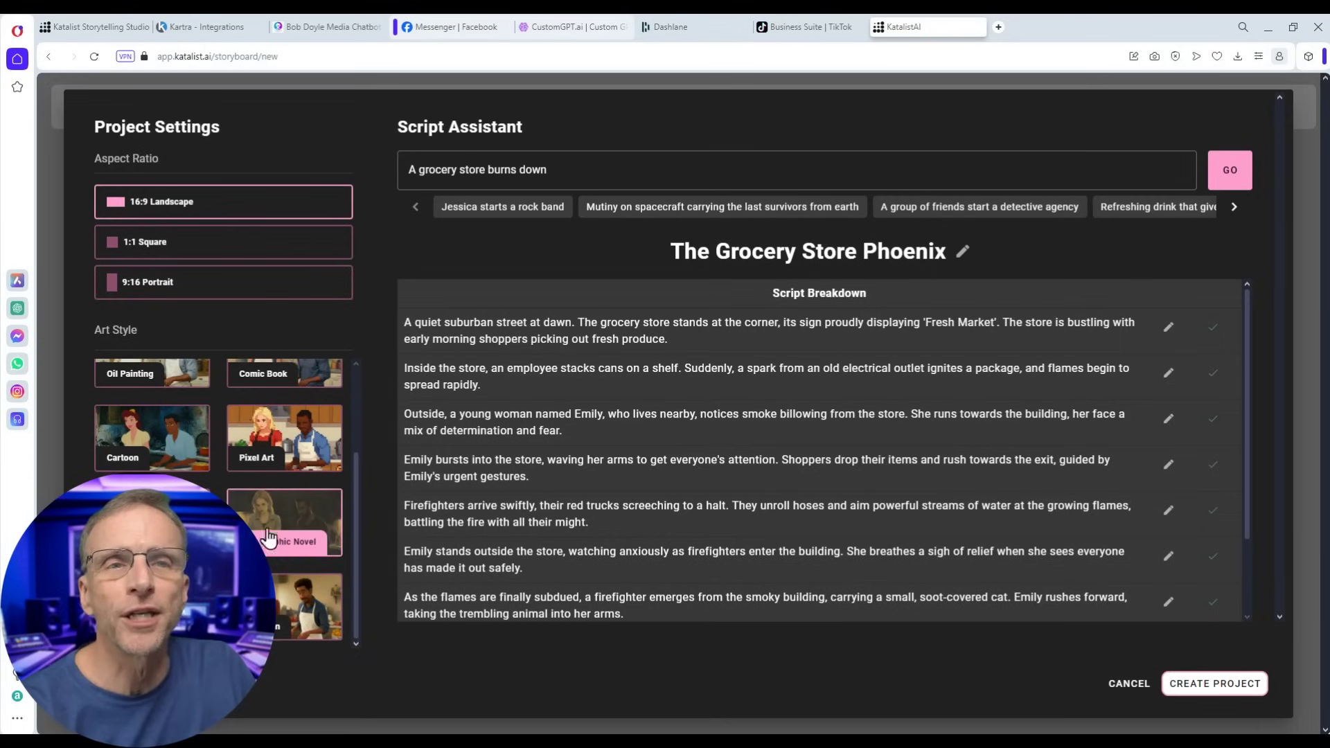
left_click(1211, 684)
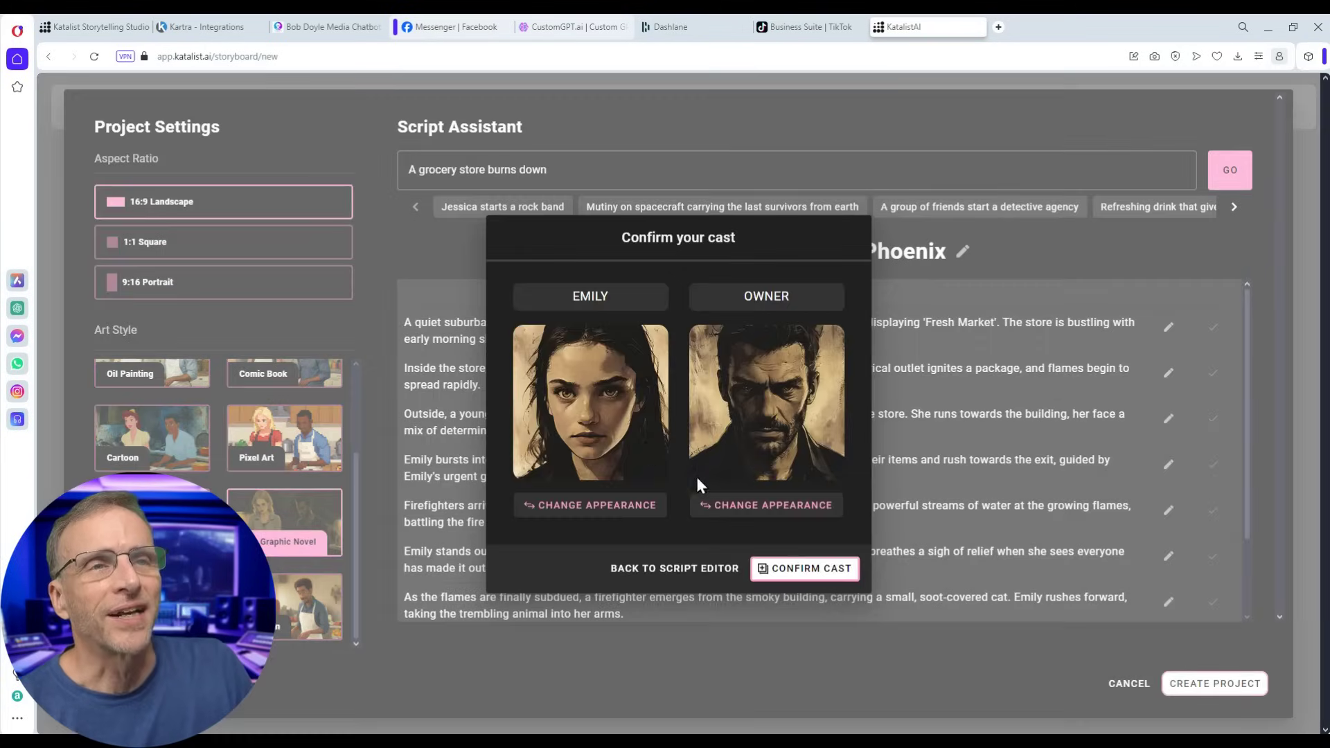
left_click(817, 570)
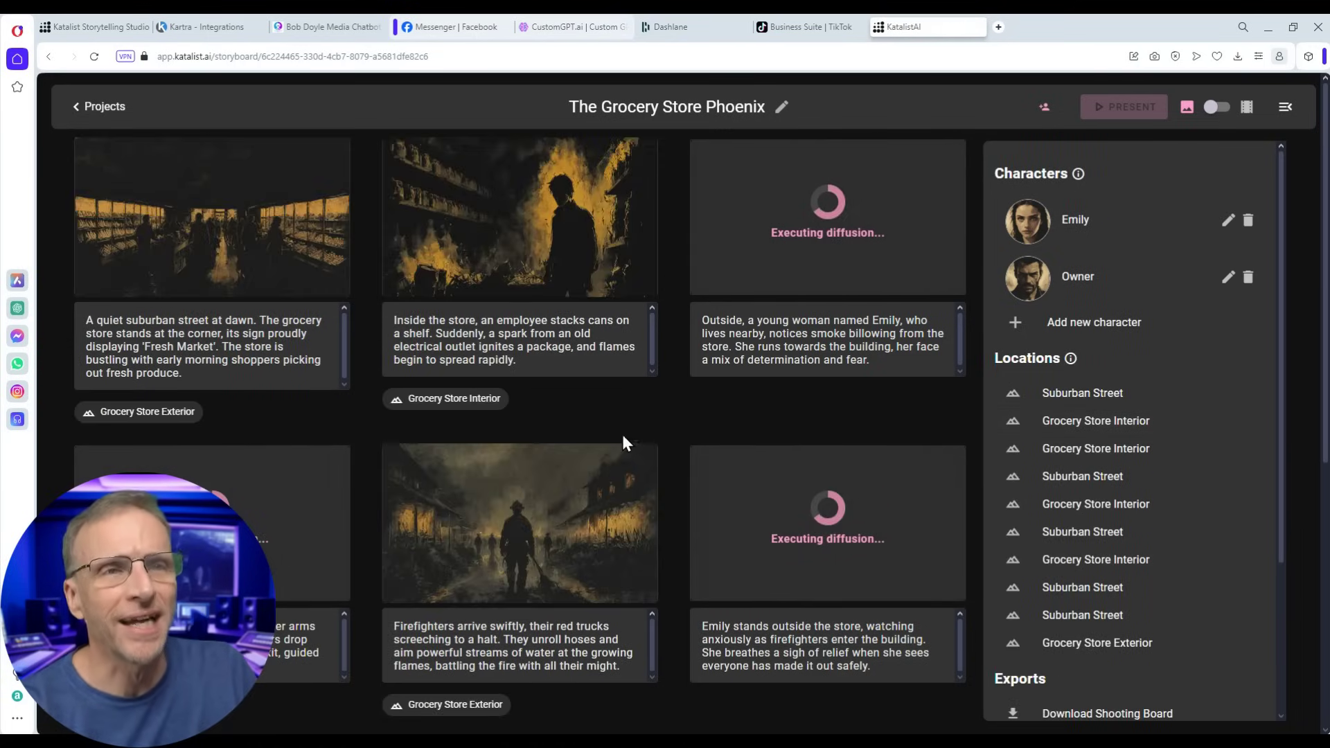
scroll(629, 443, "down", 5)
scroll(662, 260, "up", 6)
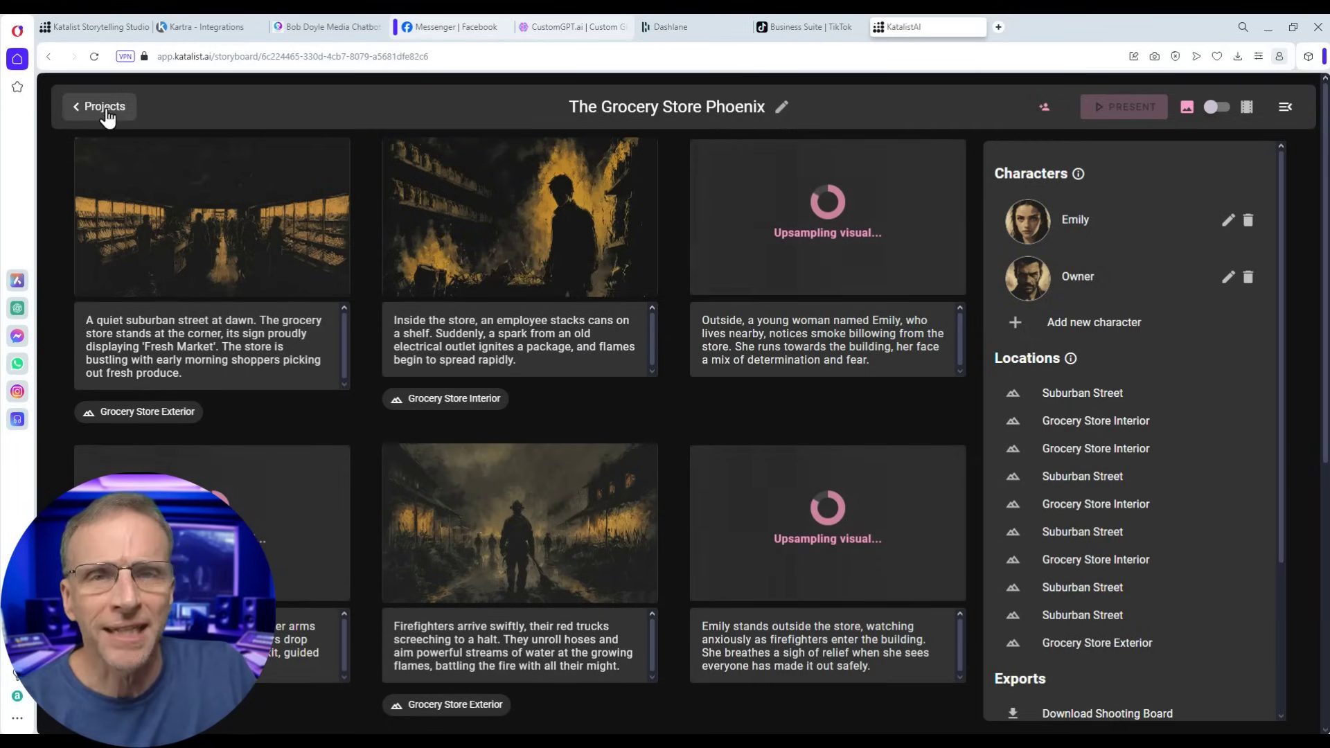
- Generate a script from 'a happy bunny meet a grumpy elephant', pick an art style, and create Hopper and Grump
left_click(104, 107)
type("a happy bunny meet a grump")
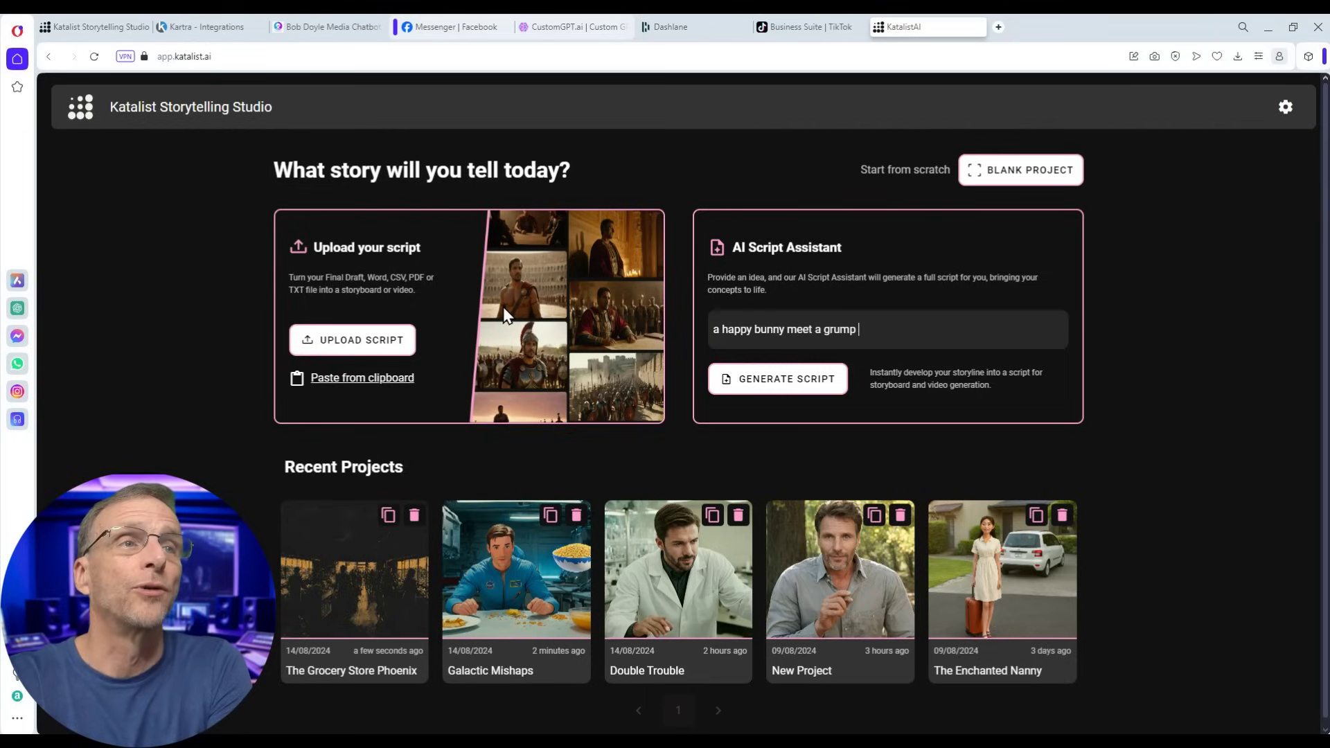
type("y elephant")
left_click(747, 382)
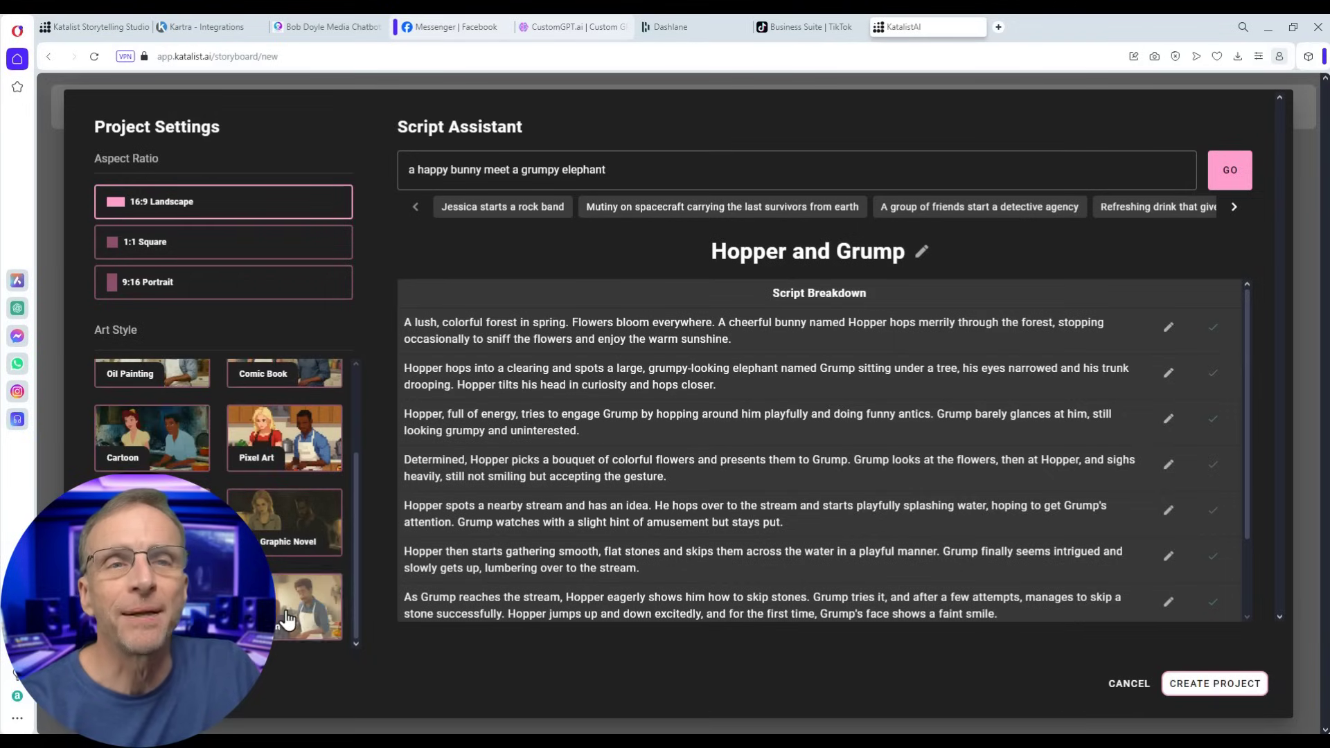
left_click(308, 597)
left_click(1215, 685)
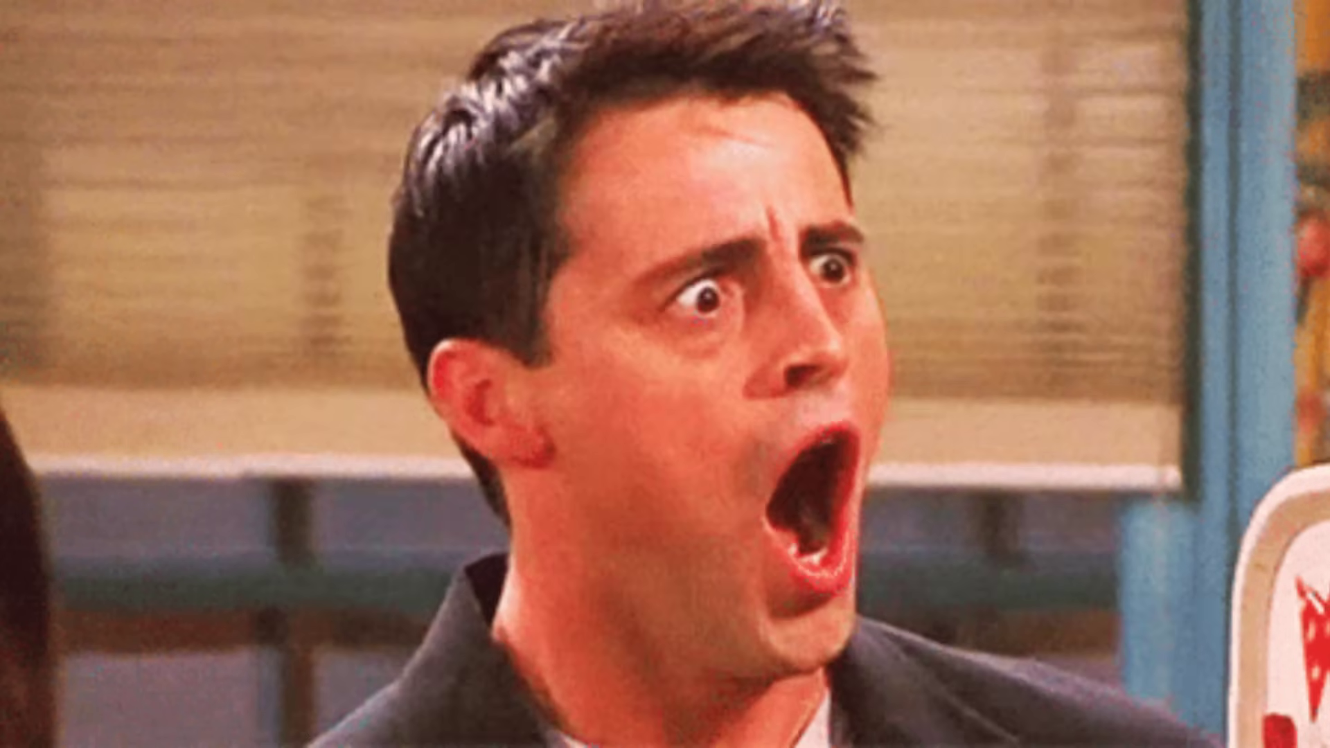
scroll(568, 350, "down", 4)
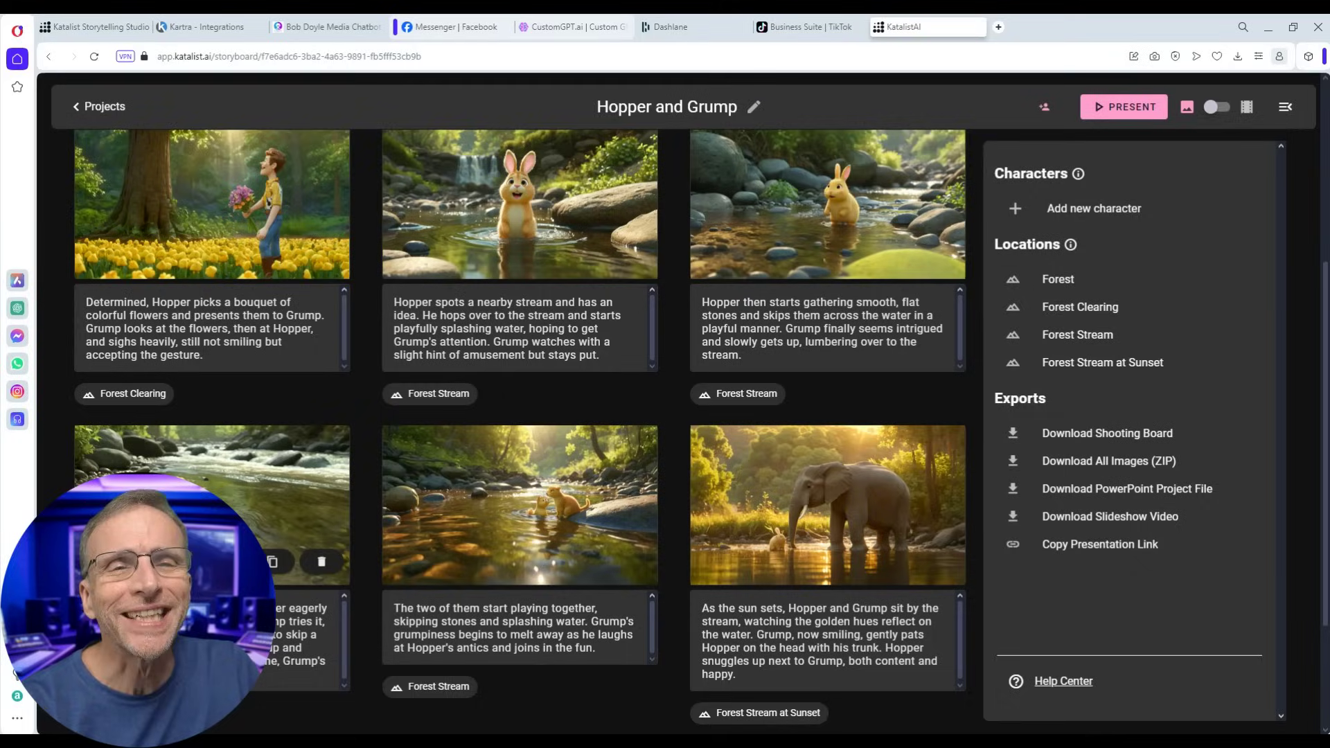
scroll(207, 520, "down", 2)
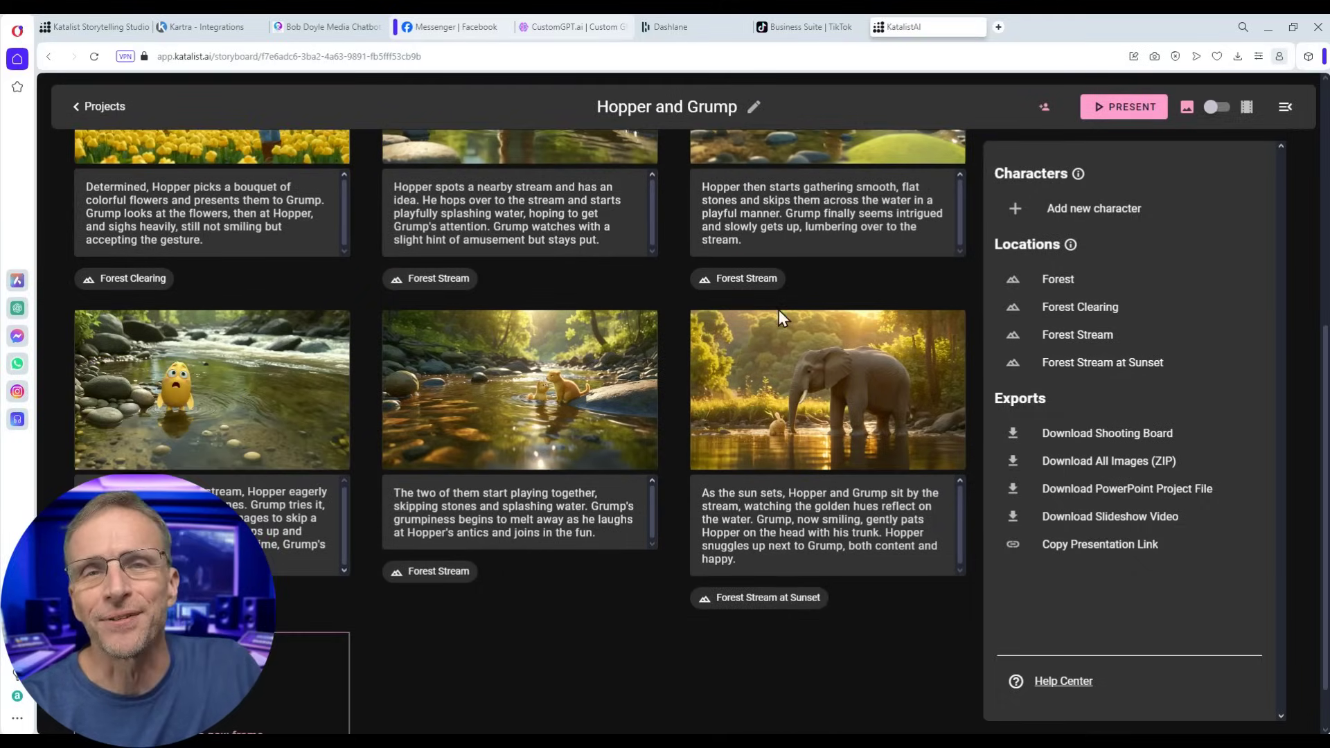
- Open the first forest shot of Hopper and Grump and switch the storyboard to video mode
scroll(517, 382, "up", 6)
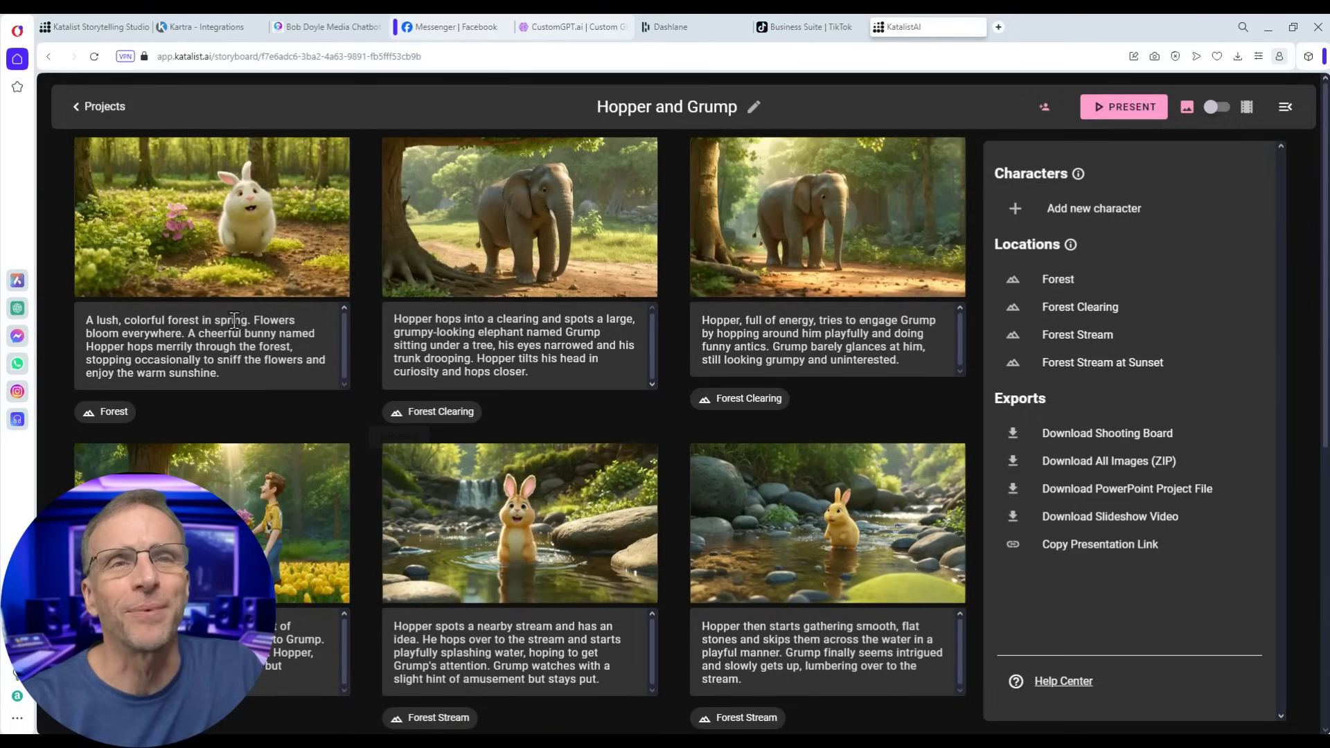
mouse_move(276, 235)
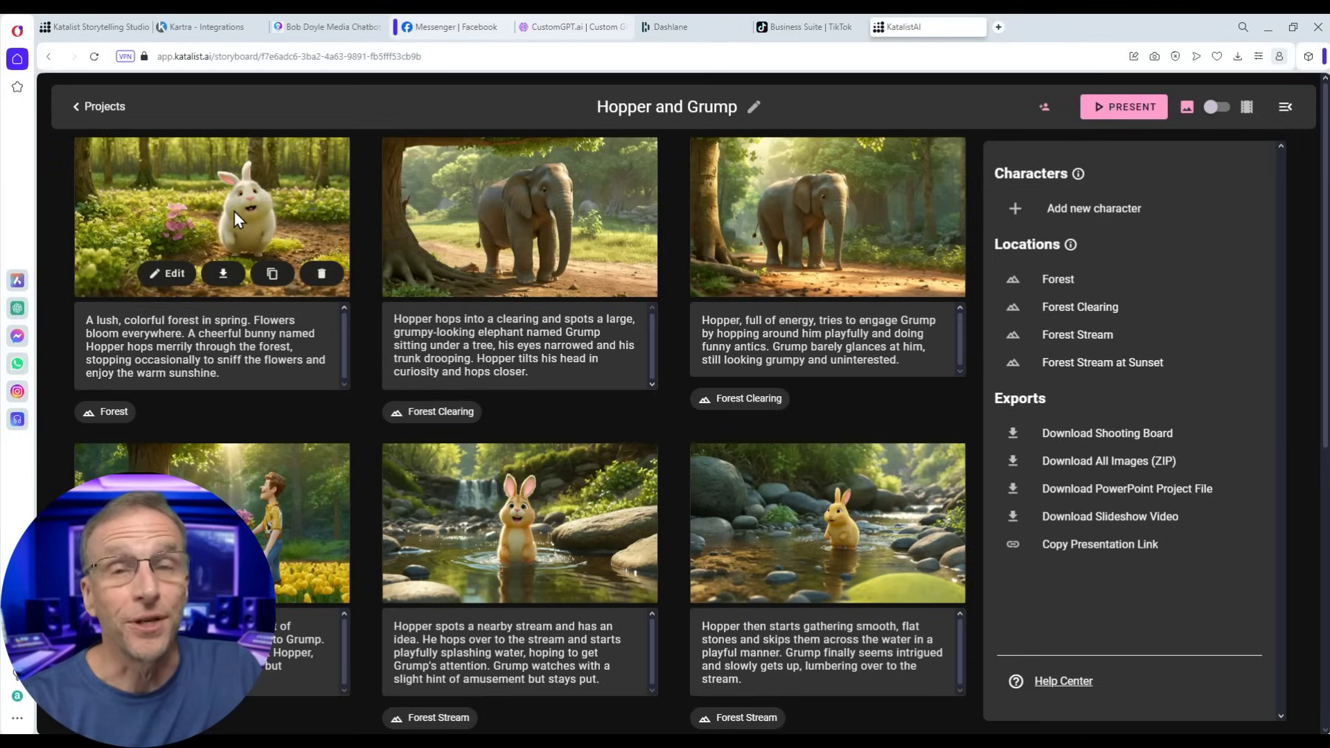
left_click(166, 274)
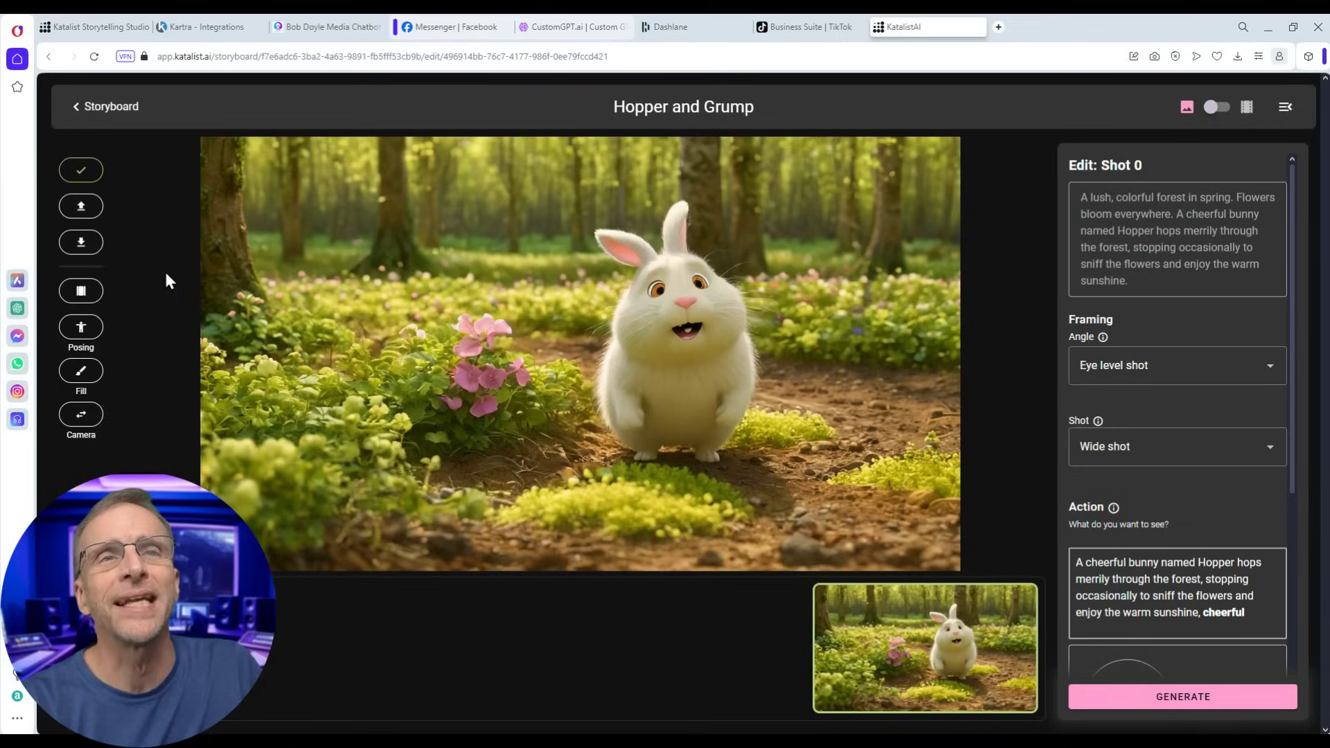
left_click(80, 291)
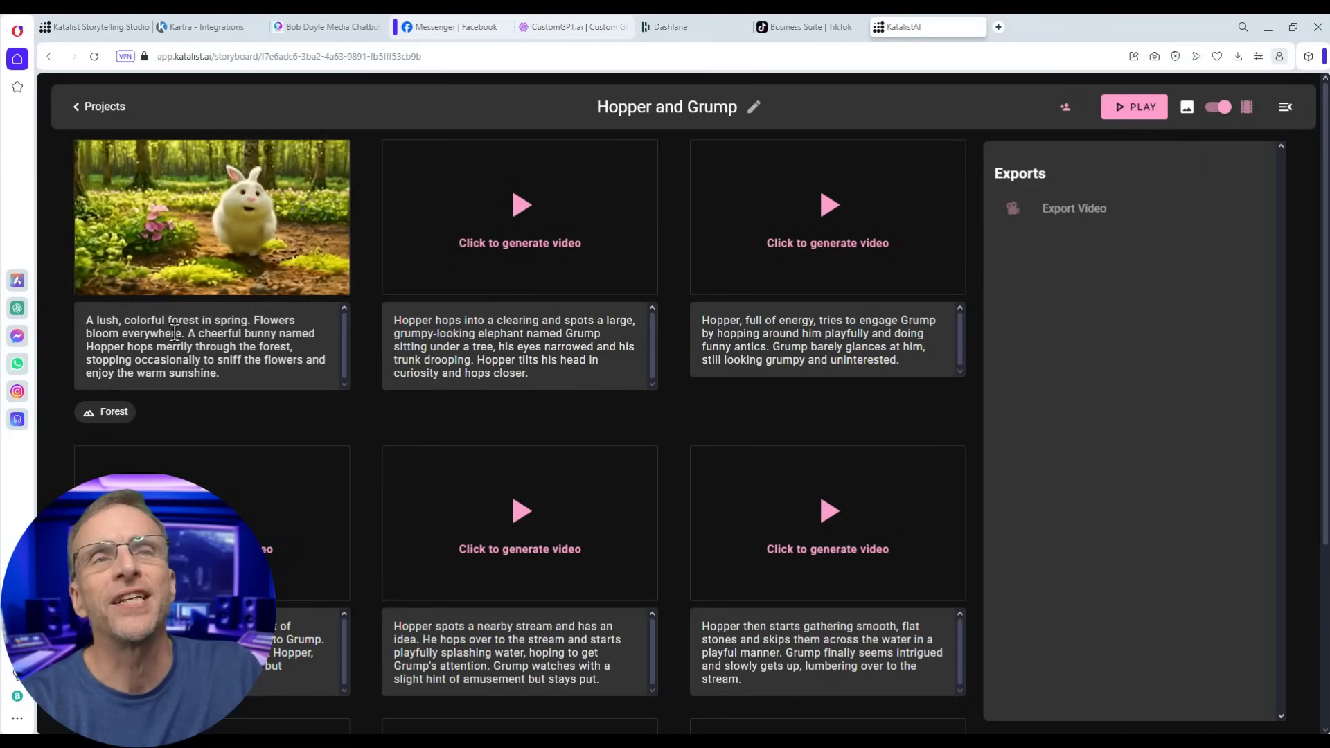
mouse_move(177, 251)
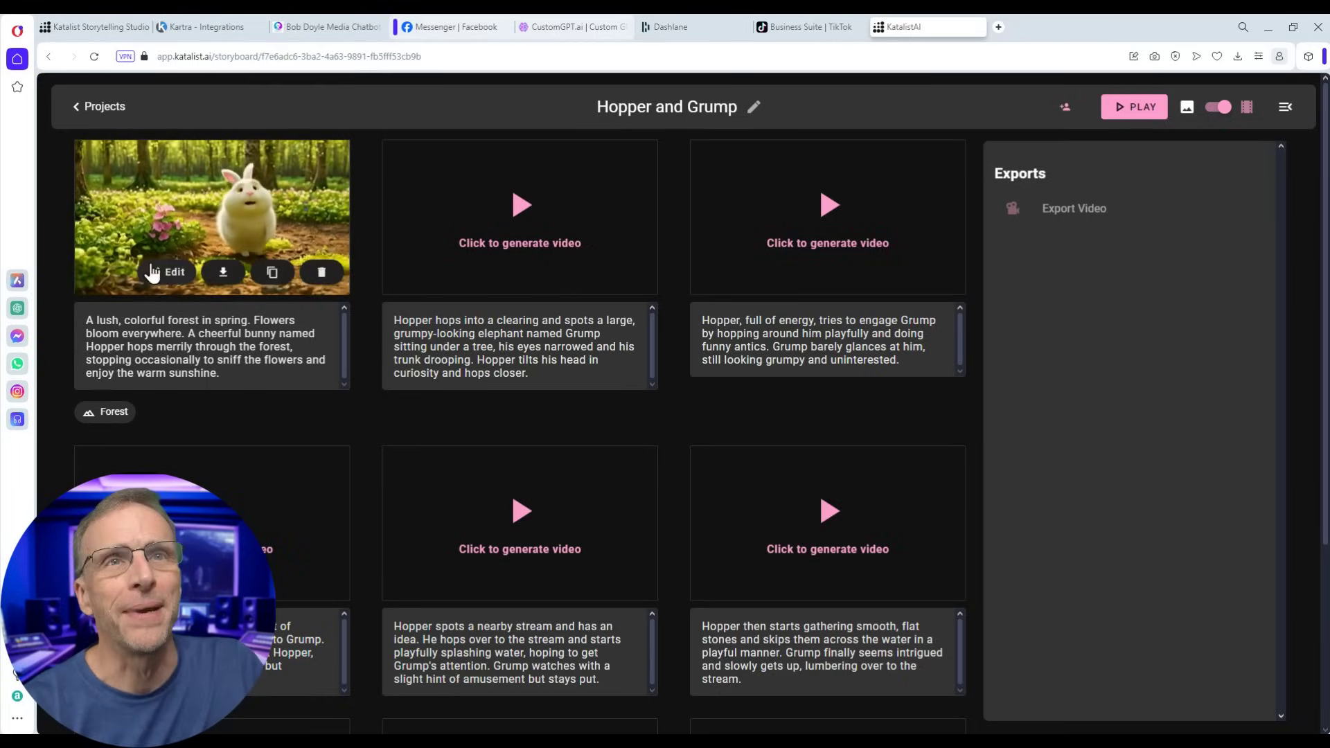
- Generate a Less motion clip for the opening forest shot and assign it to the frame
left_click(171, 277)
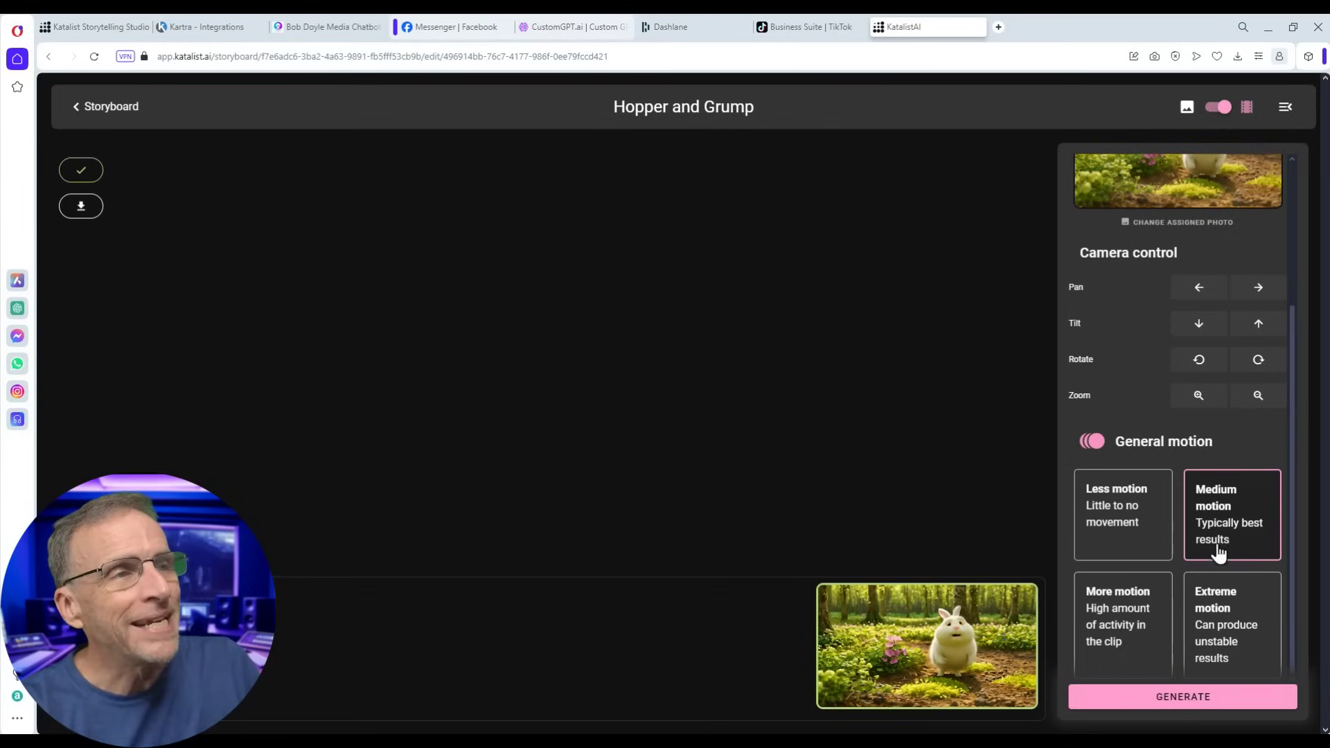
mouse_move(955, 659)
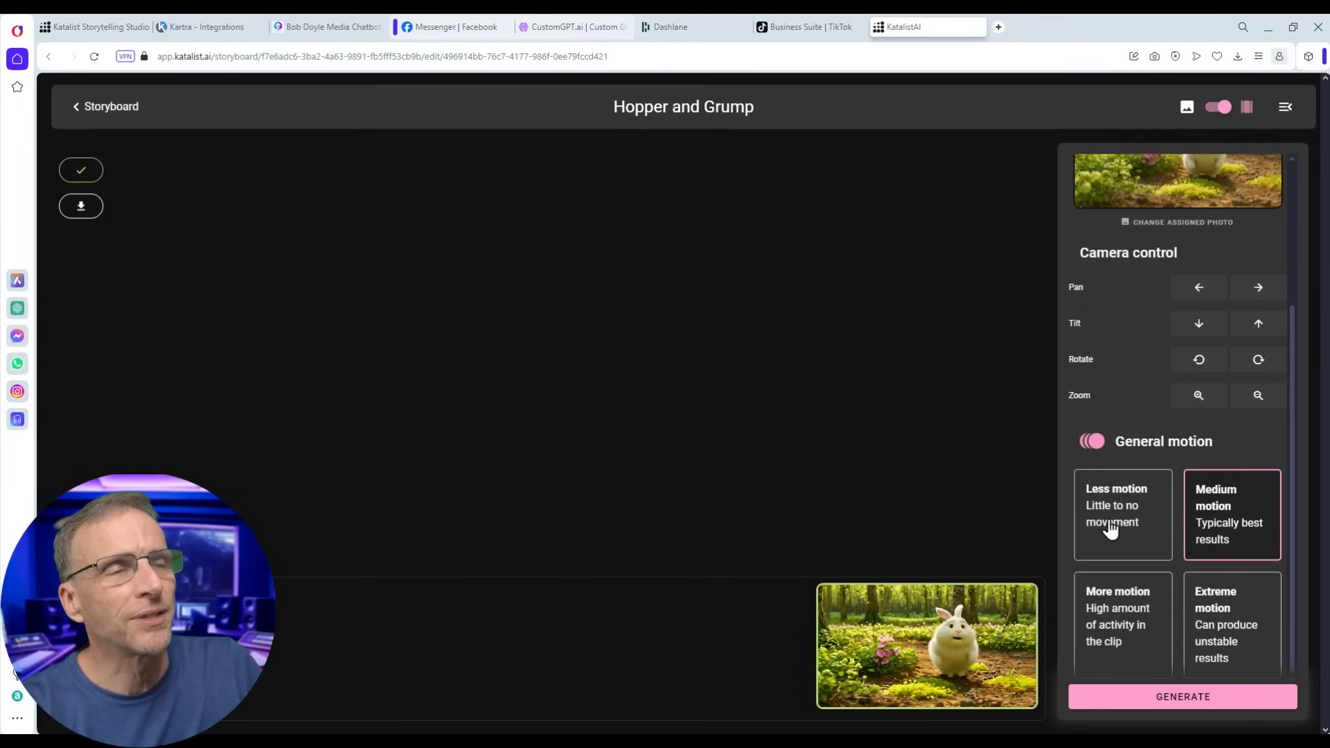
left_click(1111, 528)
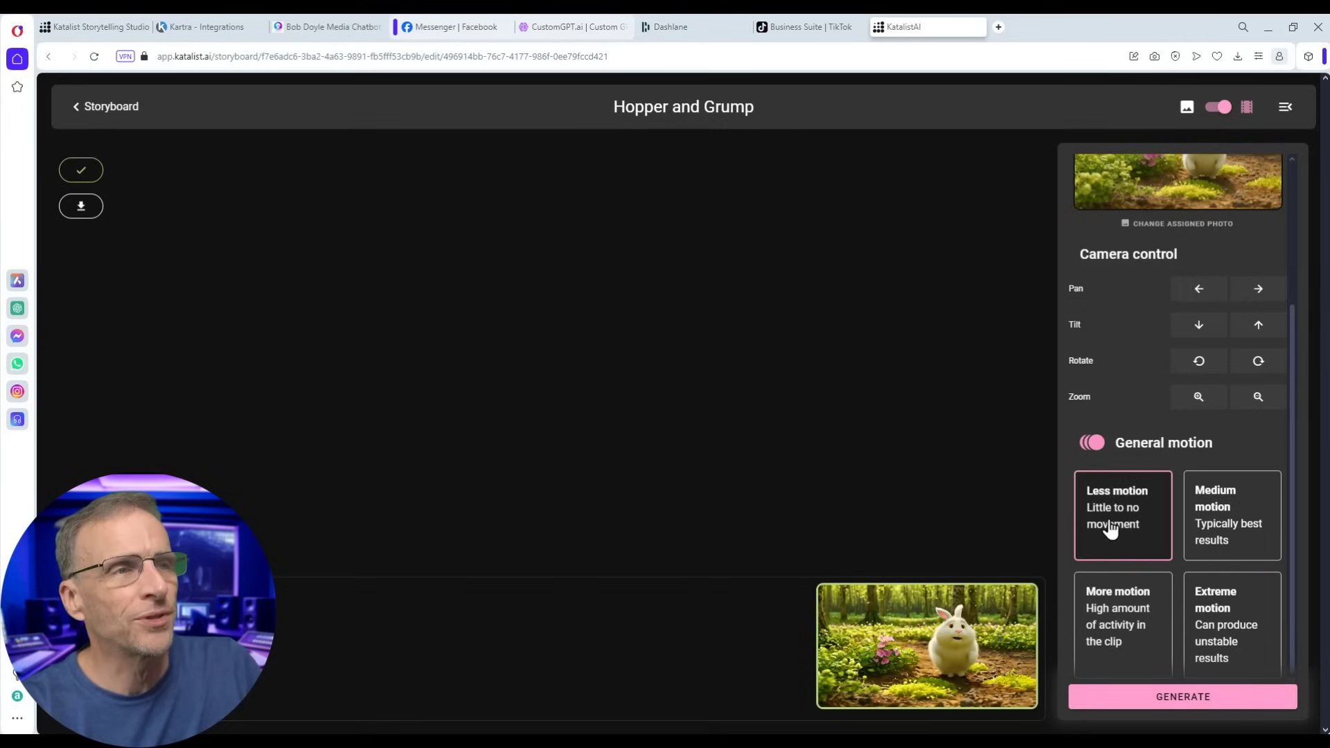
left_click(1136, 700)
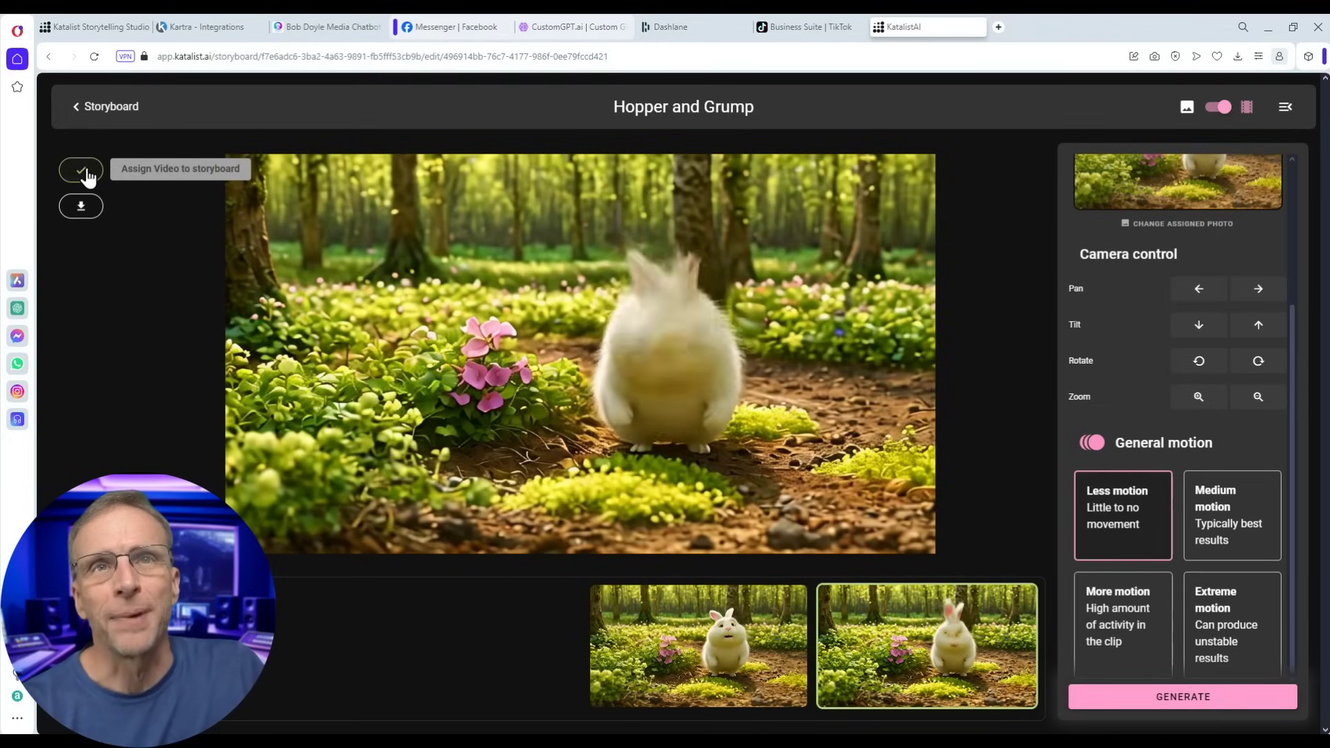
left_click(91, 107)
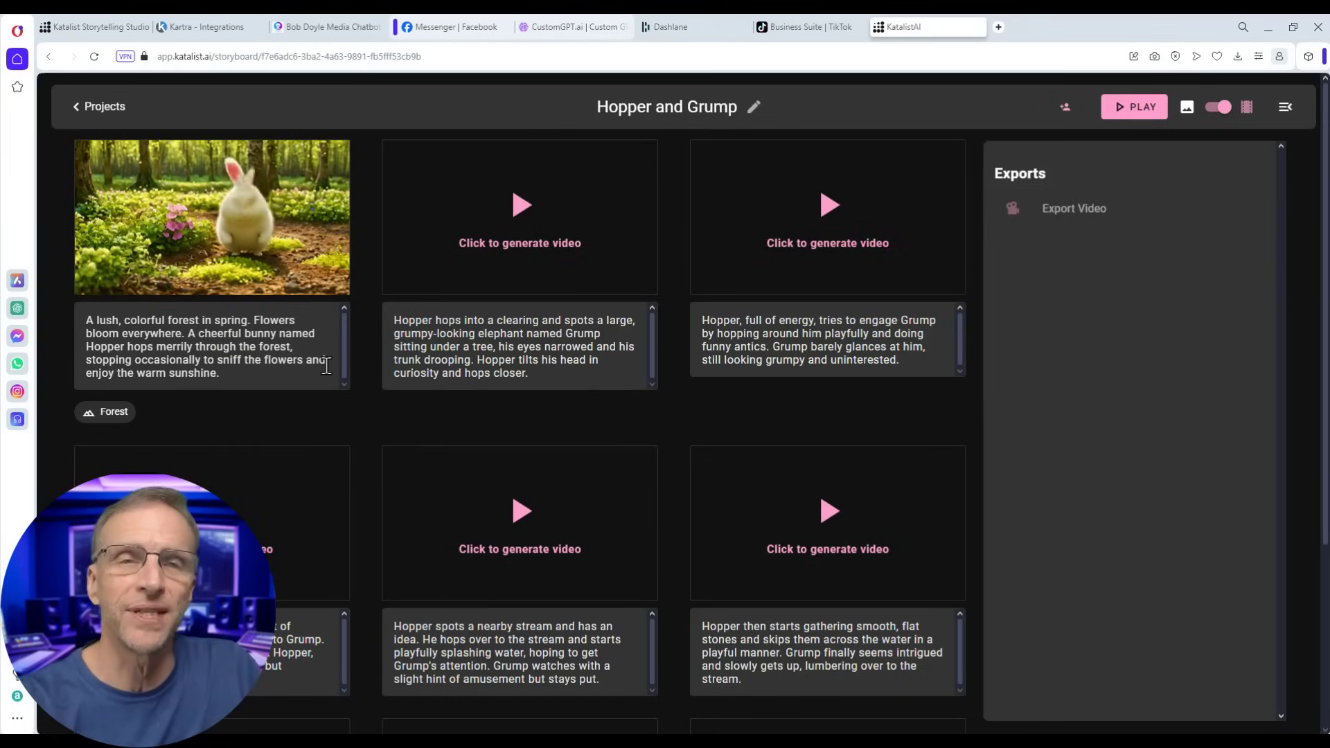
- Check Shot 4, the bunny at the stream, in still mode, then return to video mode
left_click(1221, 109)
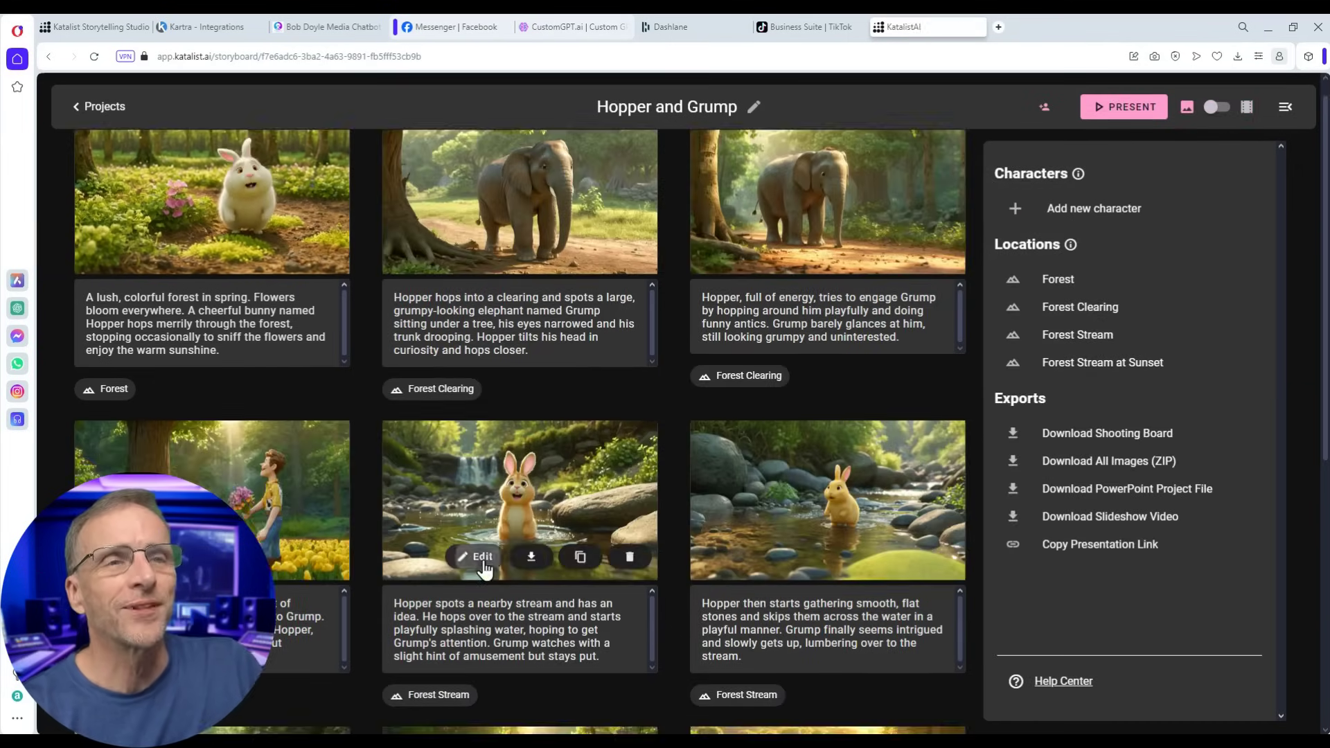
left_click(481, 556)
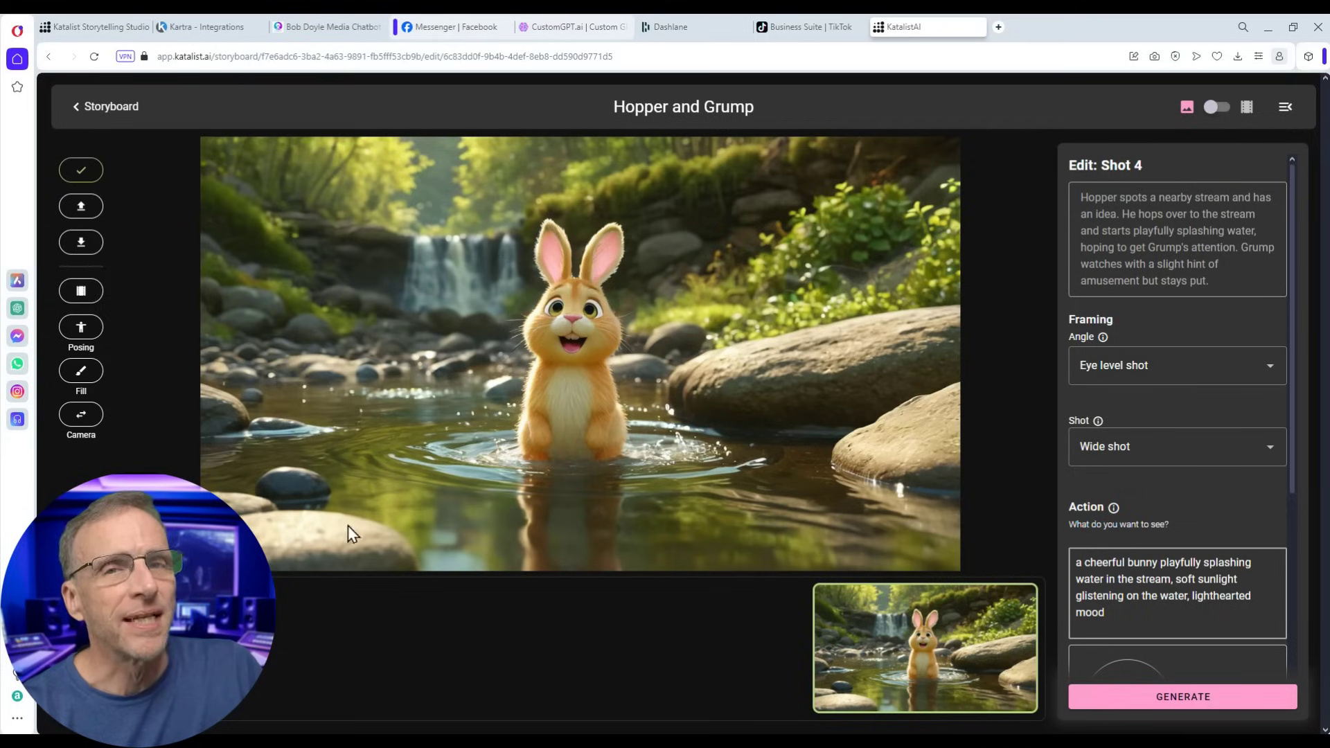
left_click(86, 111)
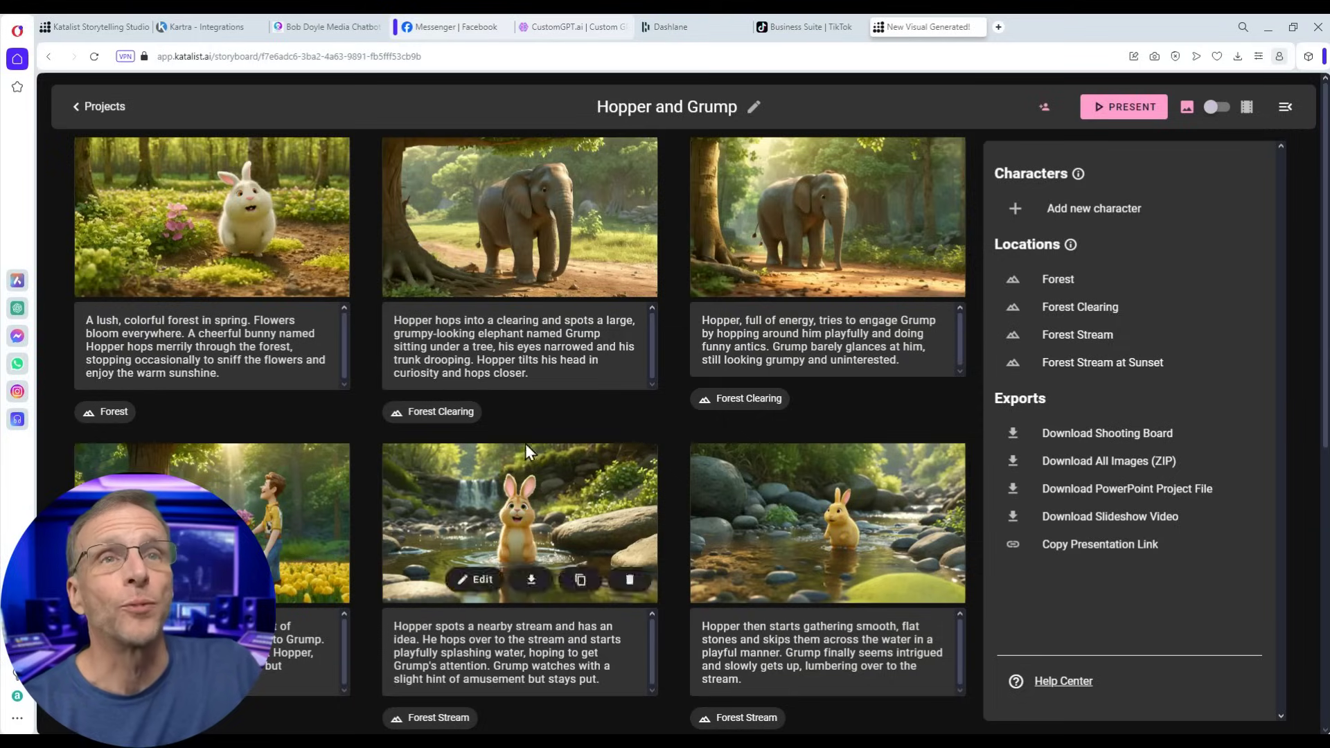
left_click(1219, 107)
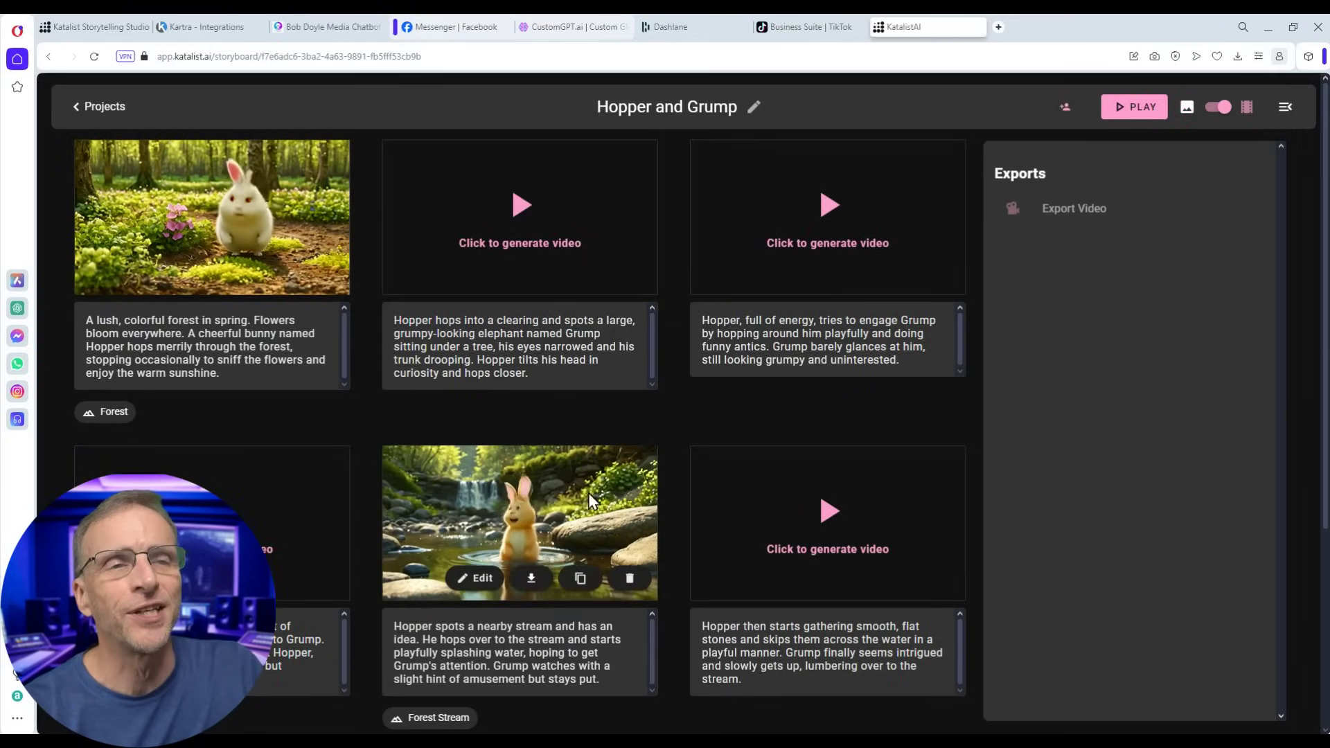
- Generate a More motion video clip for the Shot 4 stream scene
left_click(521, 538)
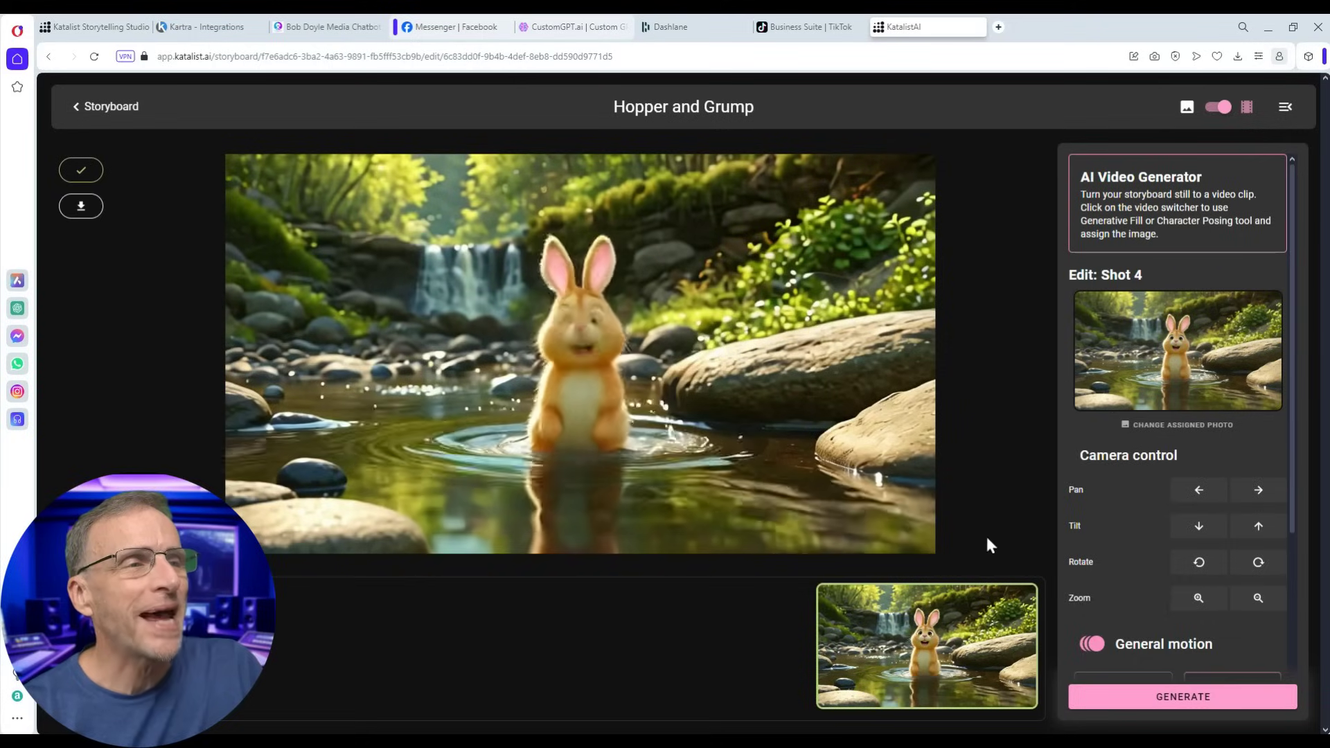
scroll(1118, 528, "down", 3)
scroll(1210, 547, "down", 1)
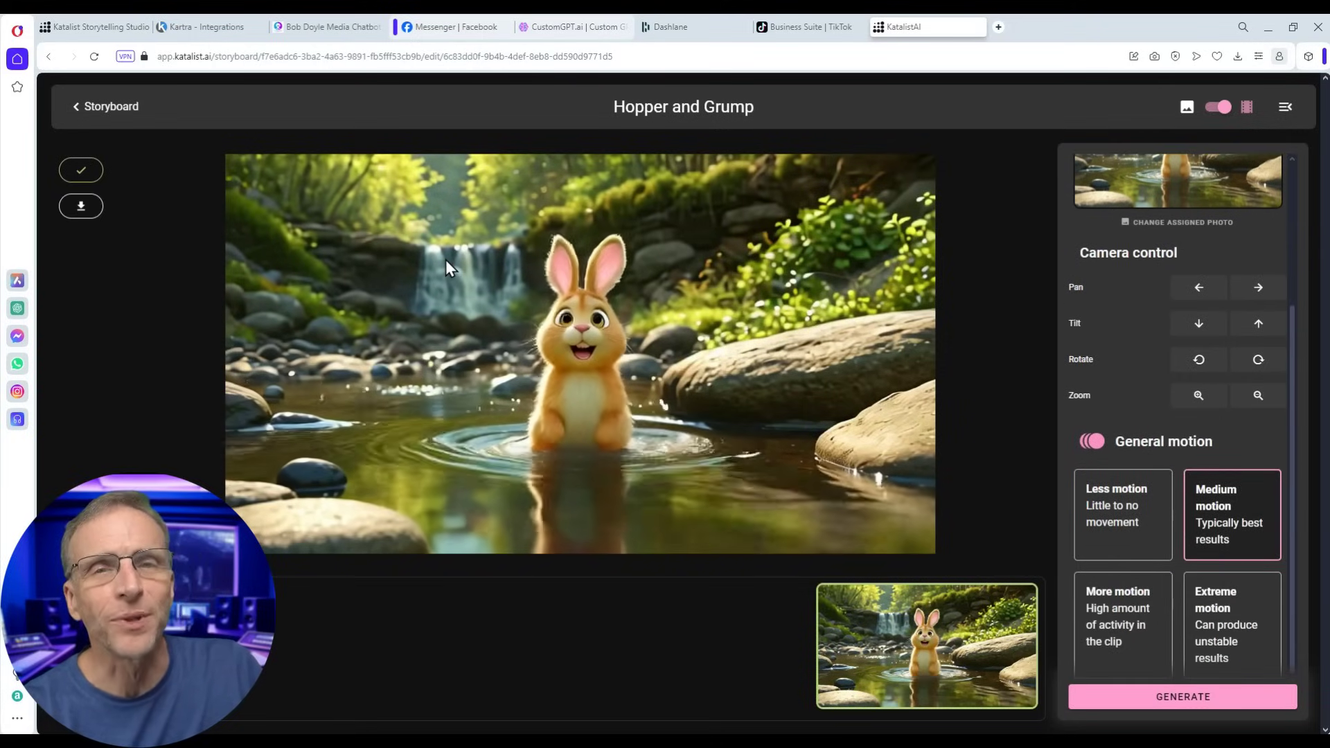
left_click(1097, 627)
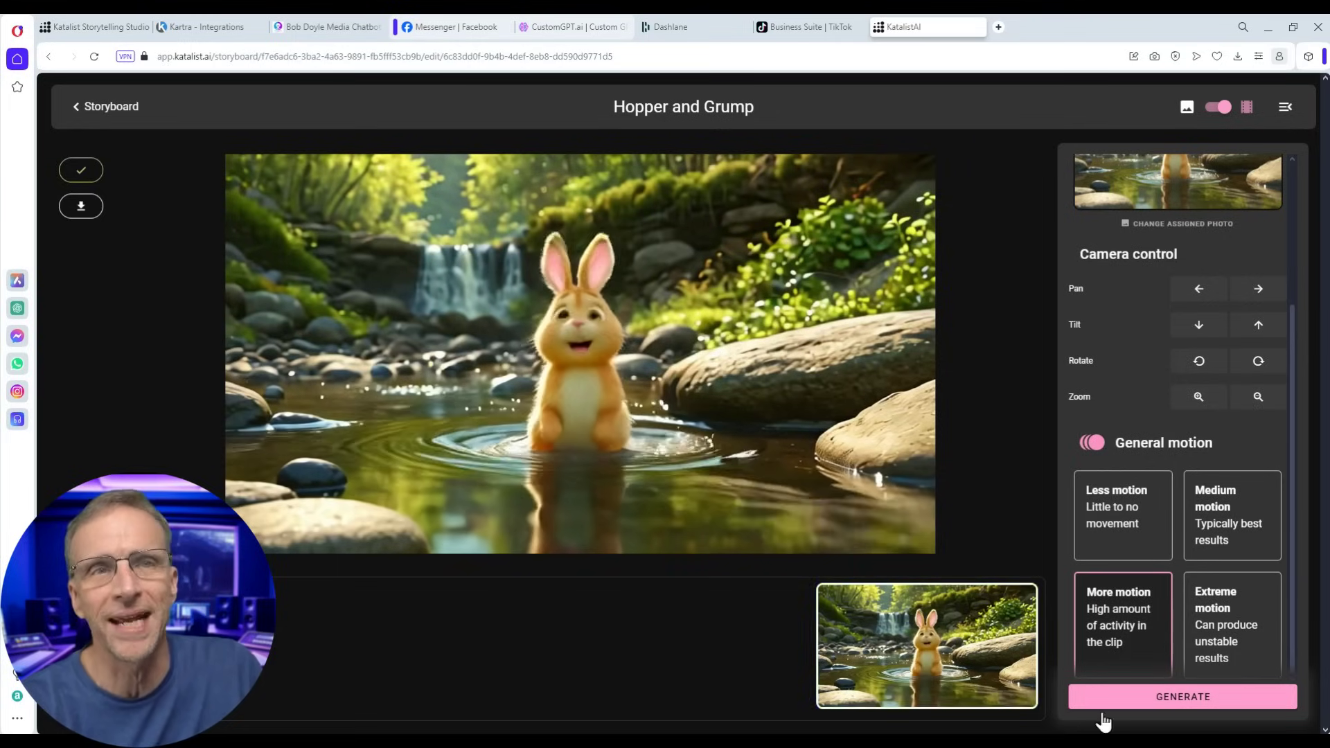
left_click(1181, 698)
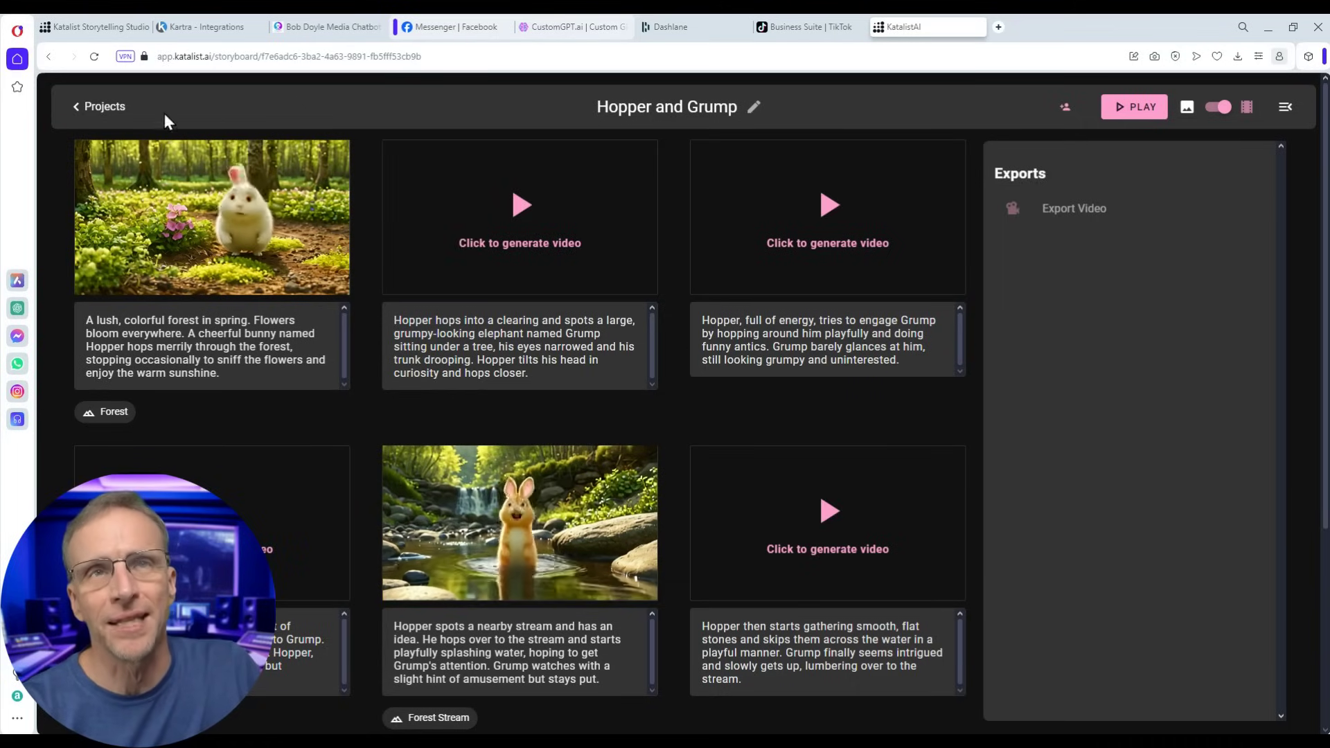
- Generate a script from 'an evil dentist gets what he deserves from an old lady from New York City' in Oil Painting style
left_click(103, 107)
left_click_drag(908, 330, 669, 352)
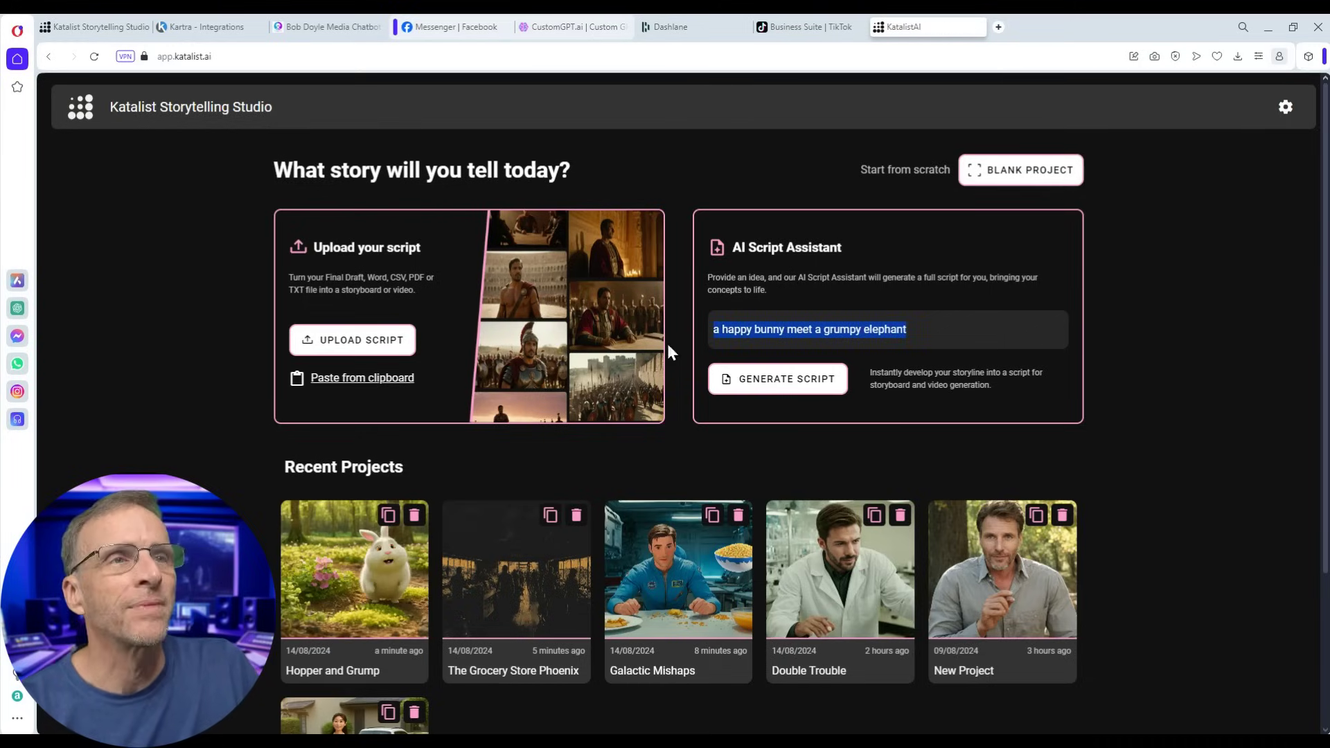
type("an evil")
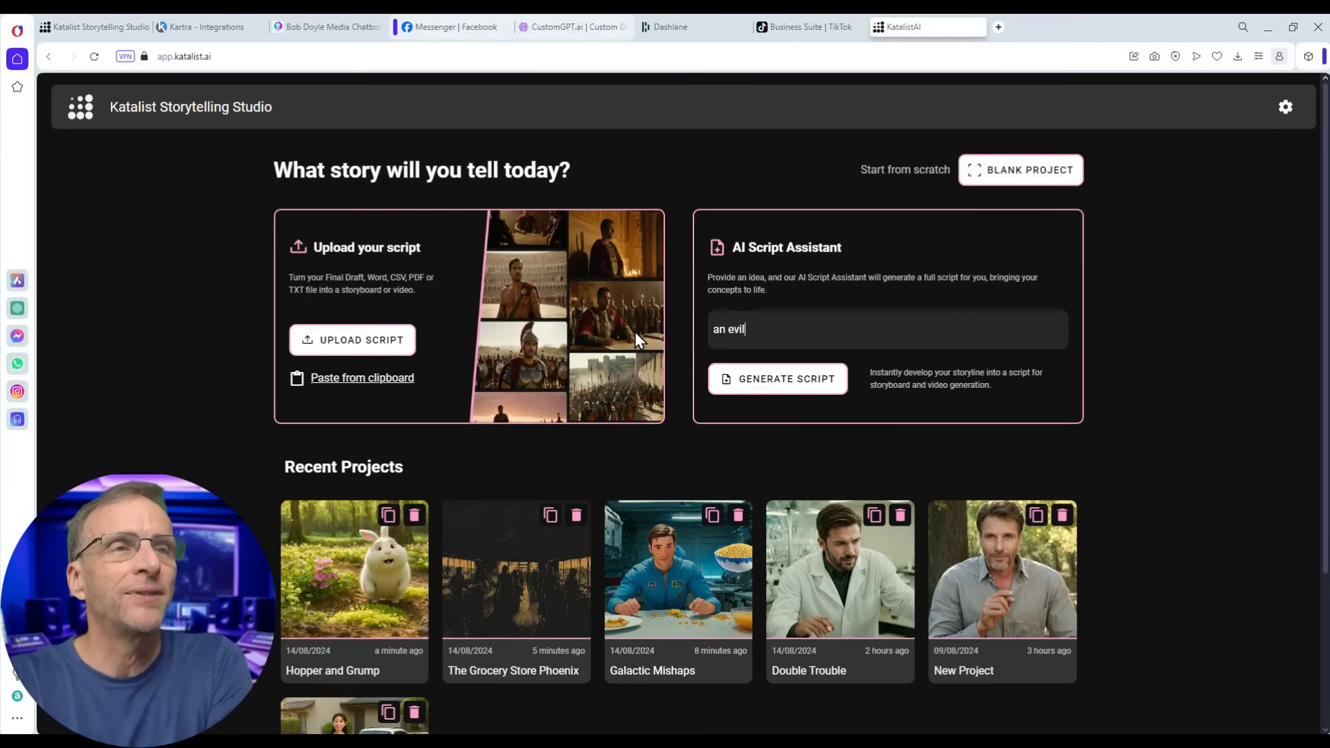
type(" dentist gets what he")
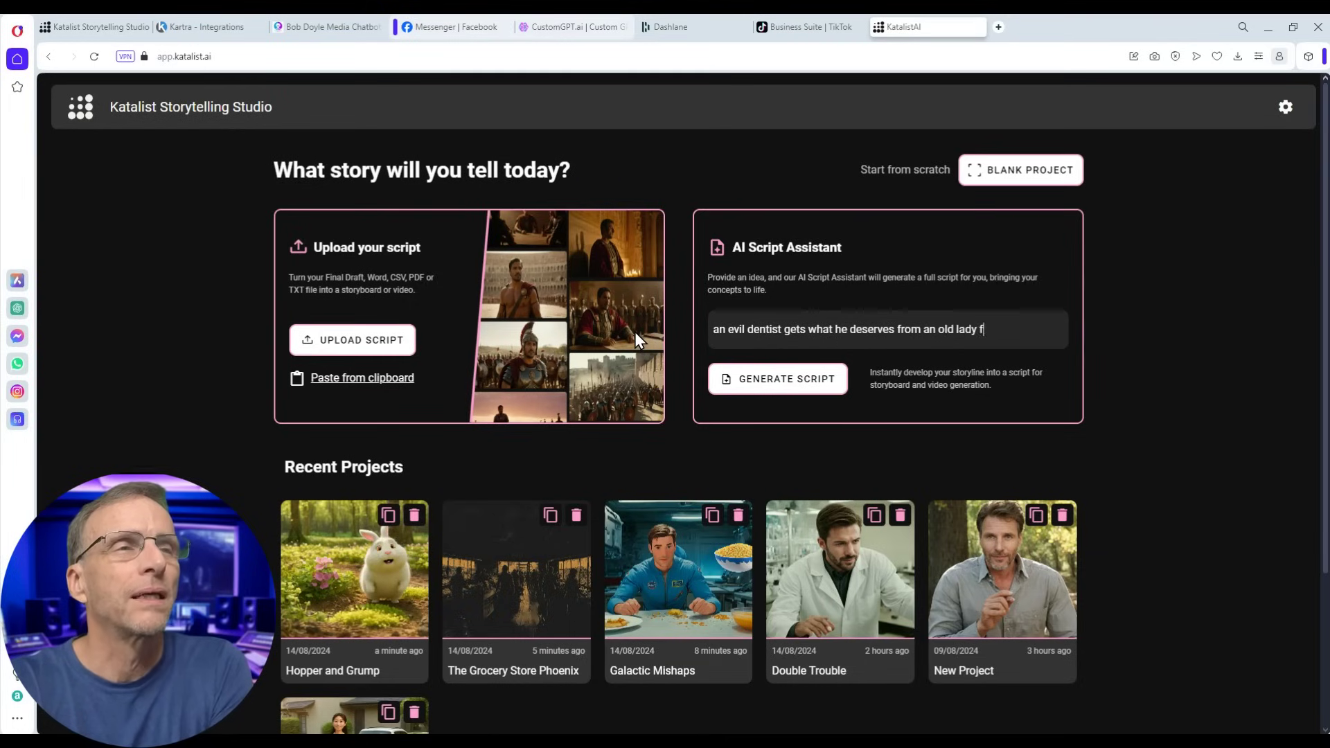
type("deserves from an old lady from New York City")
left_click(753, 380)
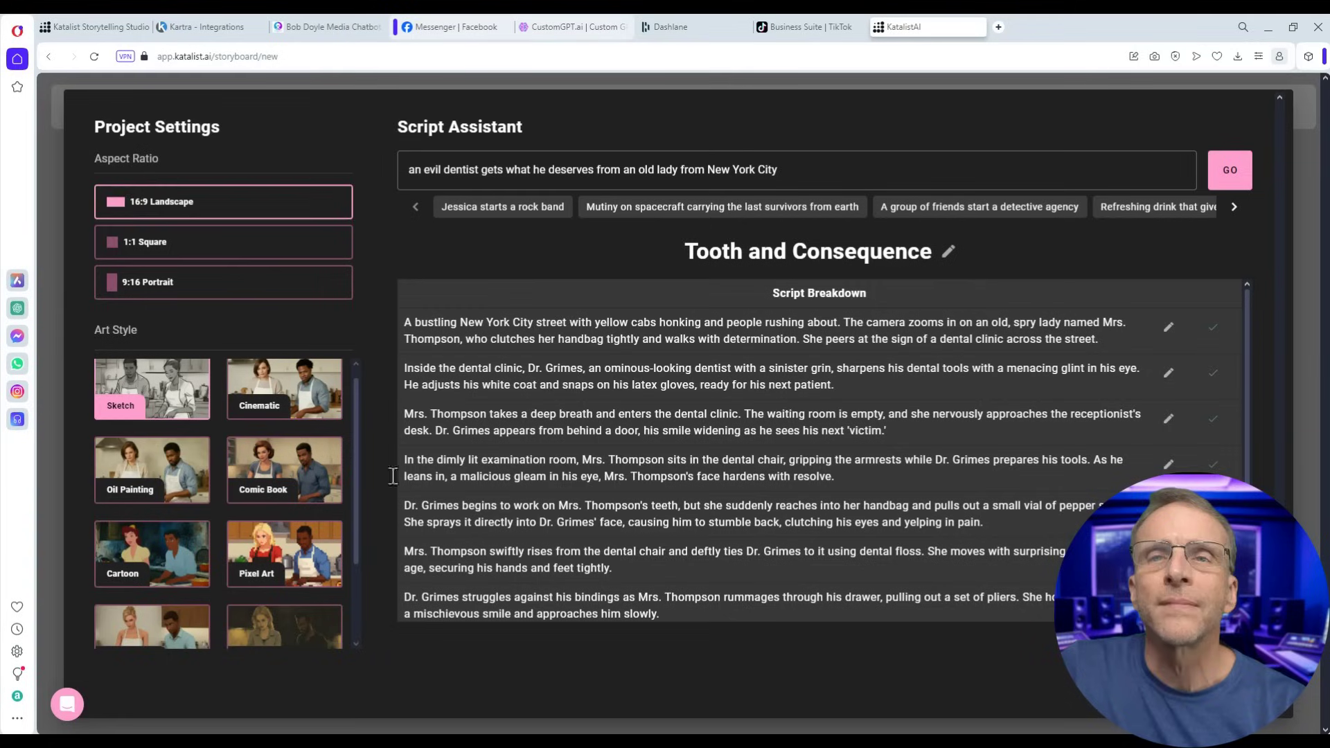
left_click(152, 469)
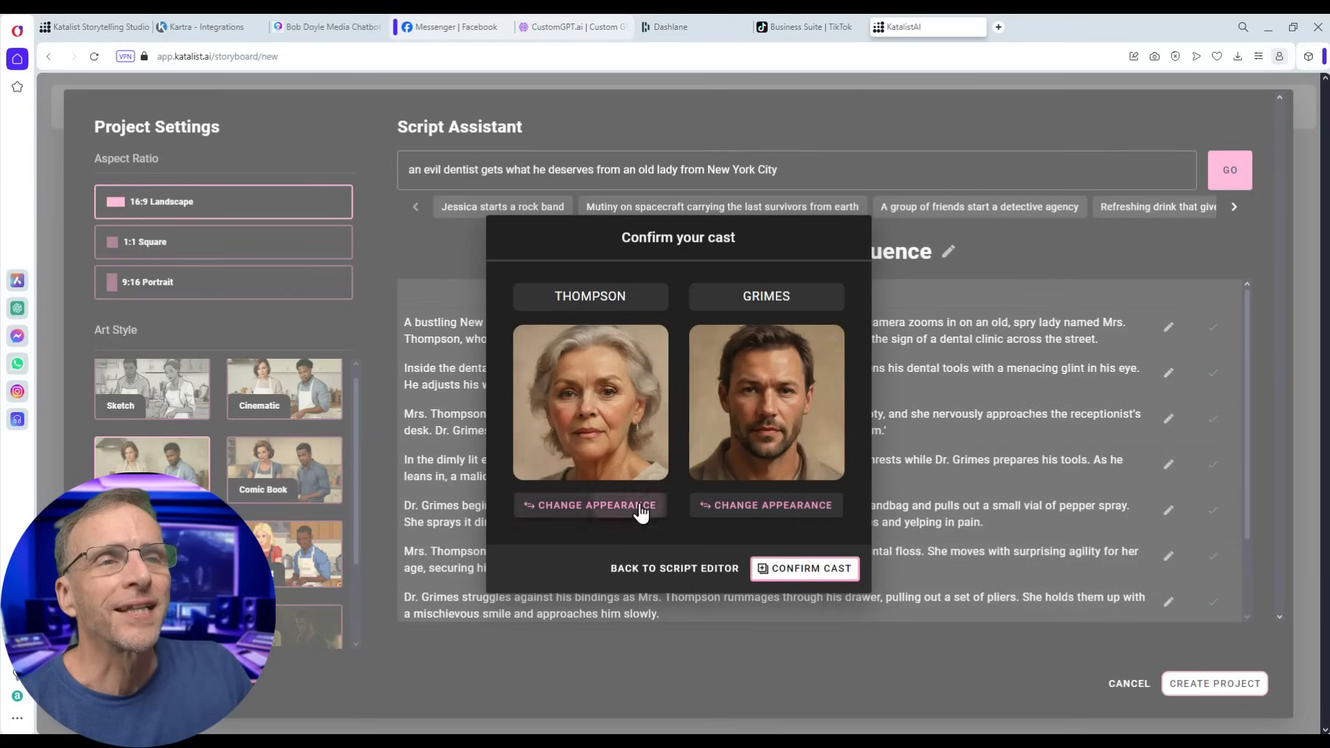
- Browse Thompson's alternative appearances without changes, then confirm the Thompson and Grimes cast
left_click(627, 506)
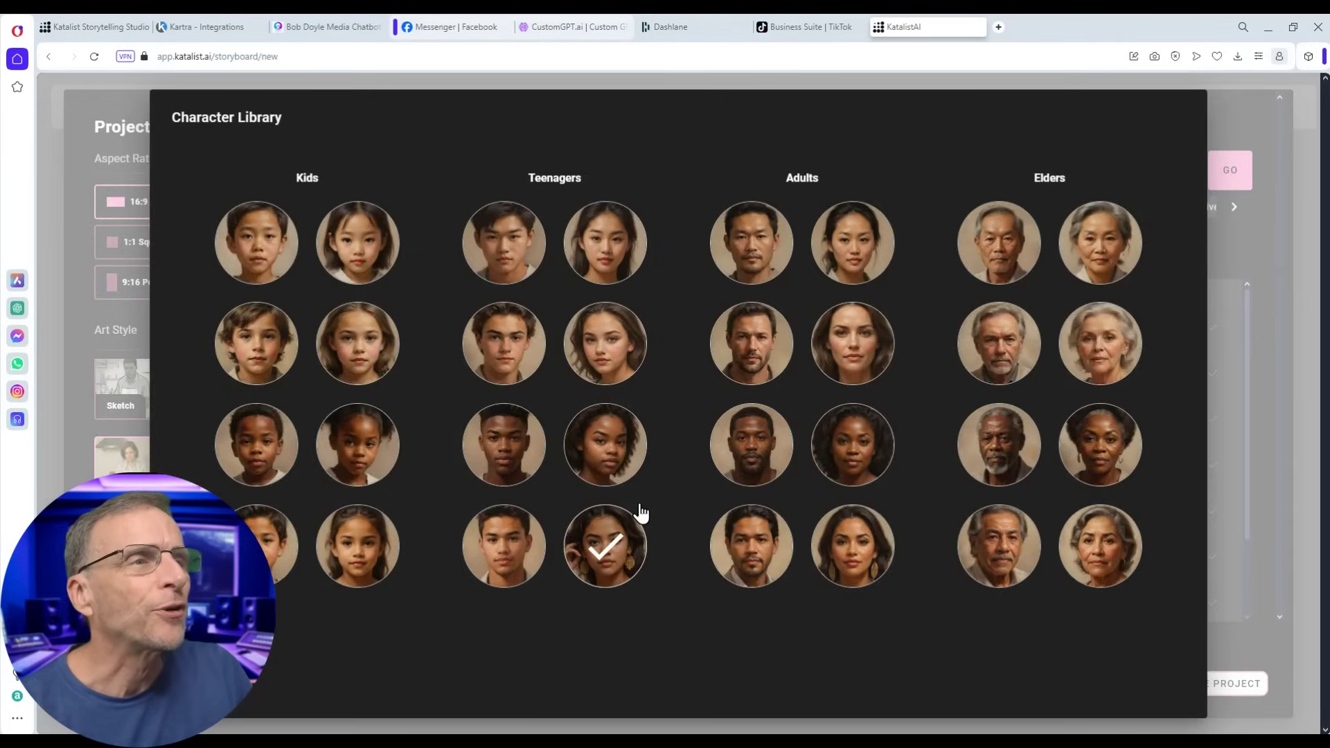
left_click(1241, 515)
left_click(796, 568)
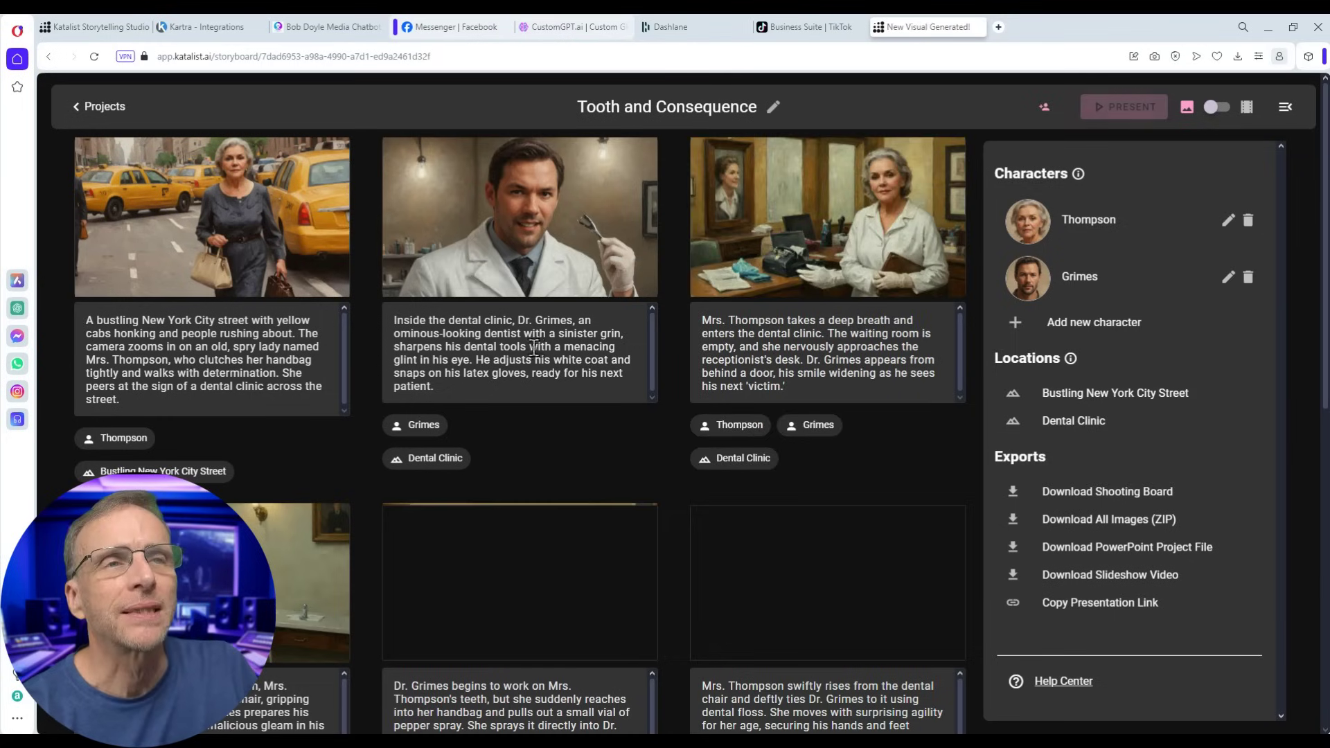
- Scroll through the Tooth and Consequence storyboard and open Shot 3, the examination room
scroll(550, 526, "down", 1)
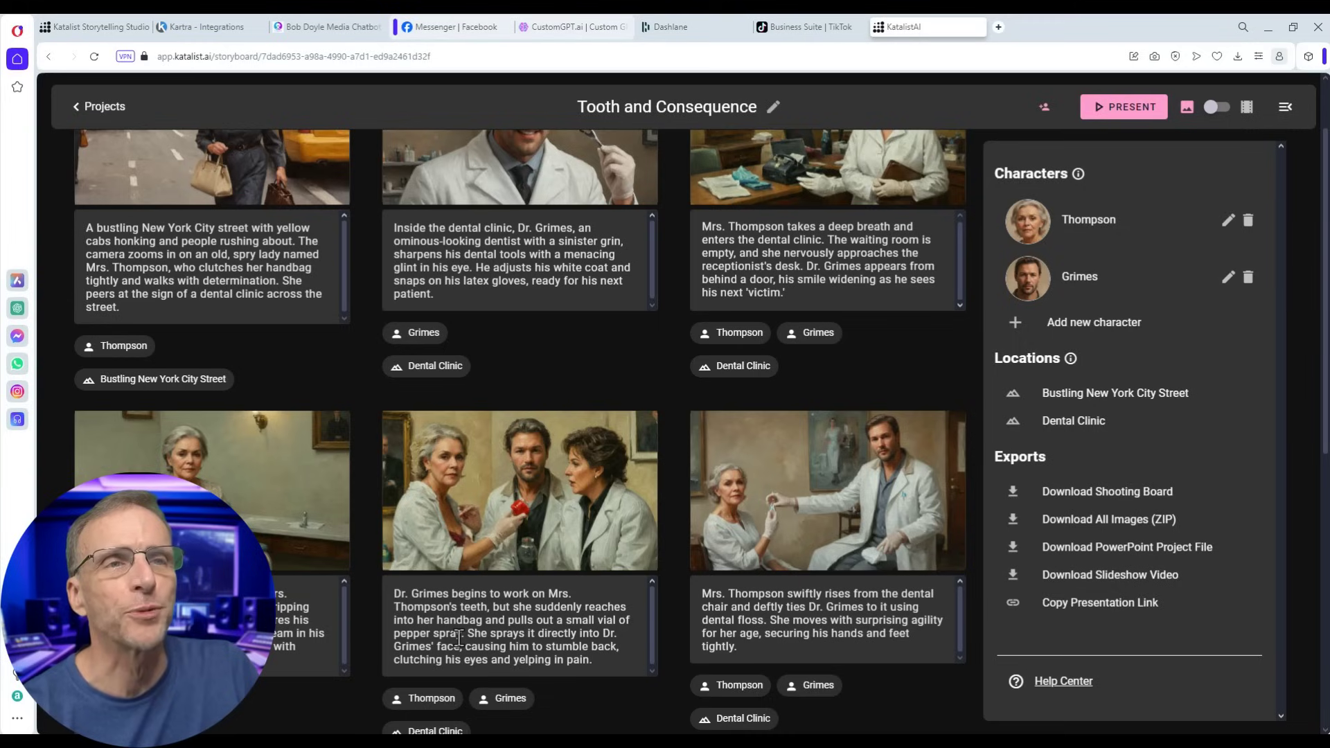
scroll(554, 633, "down", 1)
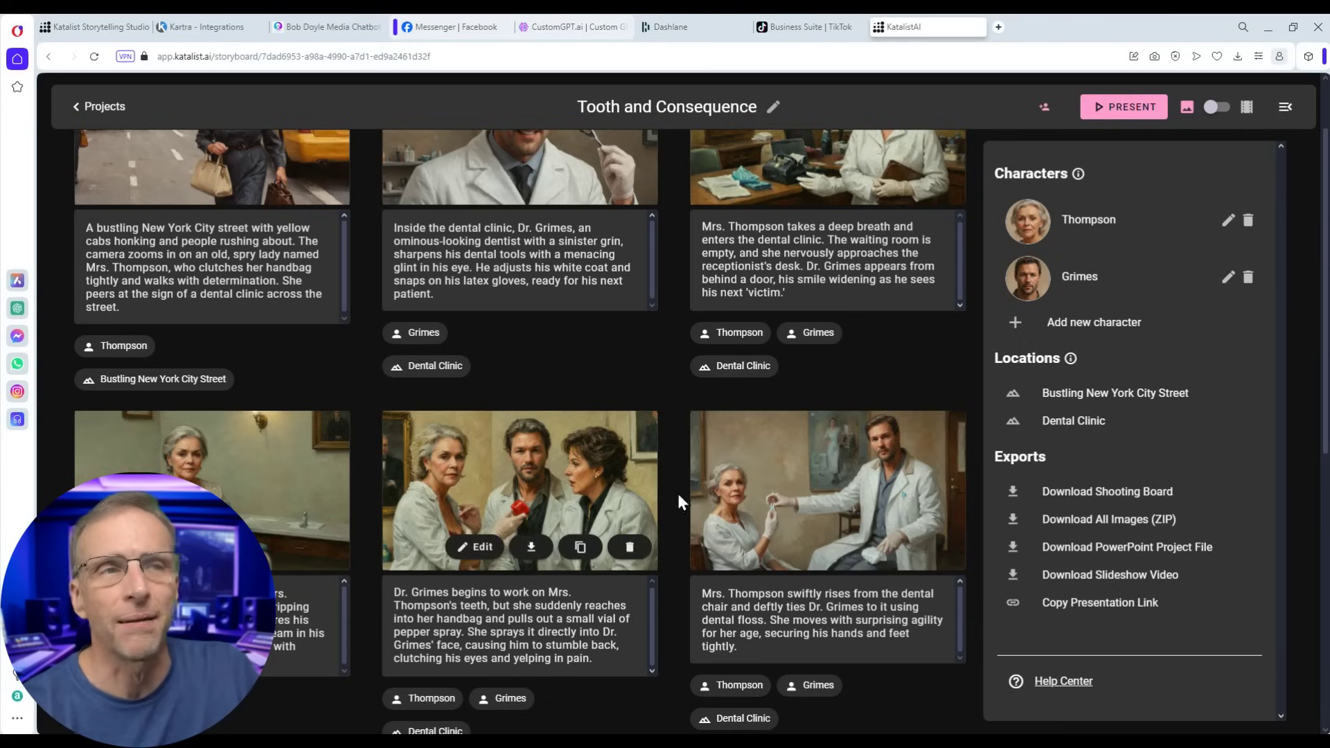
scroll(676, 490, "down", 3)
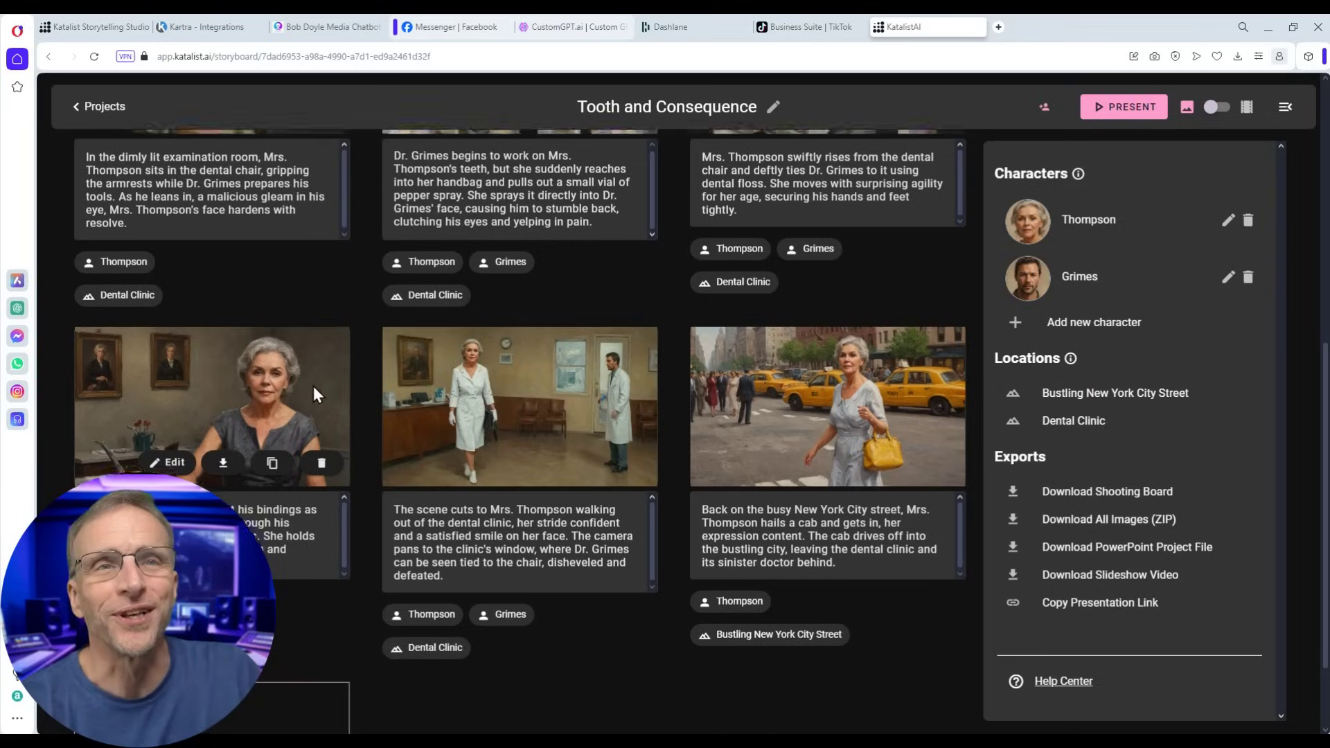
scroll(313, 385, "up", 5)
scroll(184, 426, "down", 2)
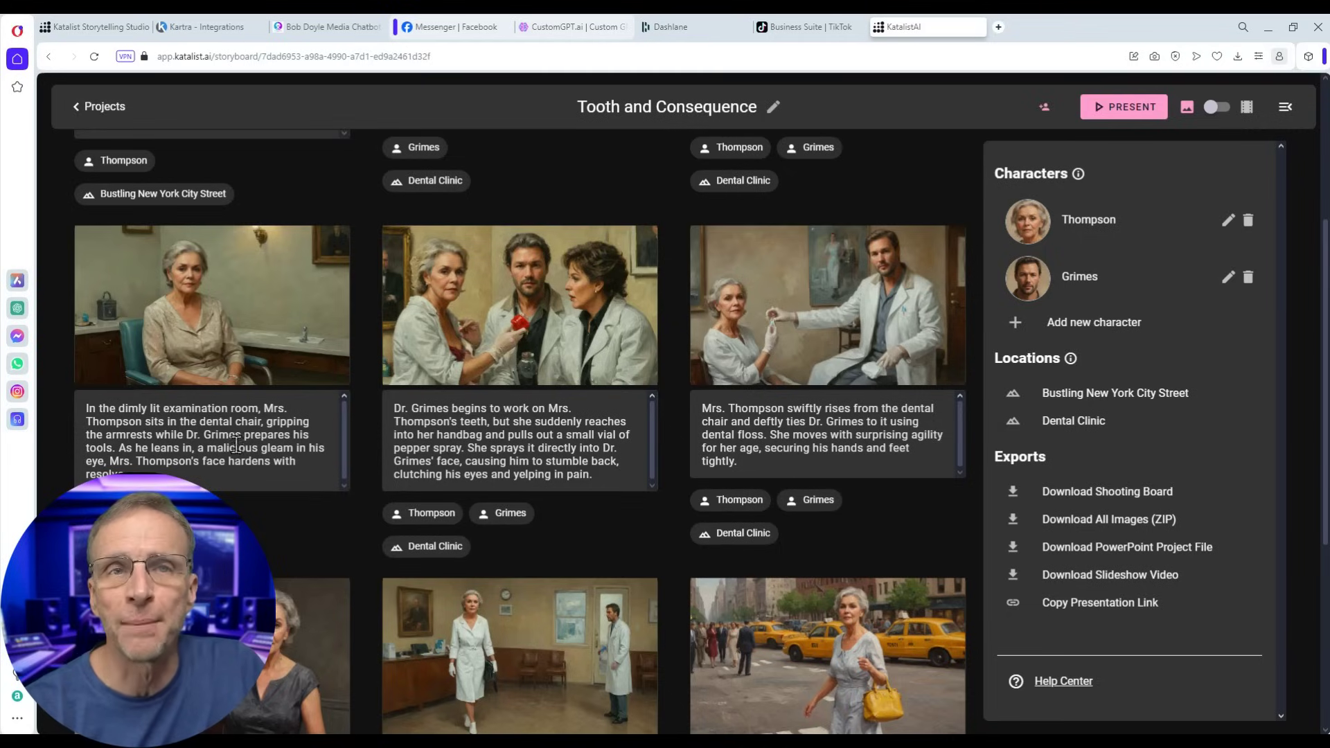
left_click(164, 362)
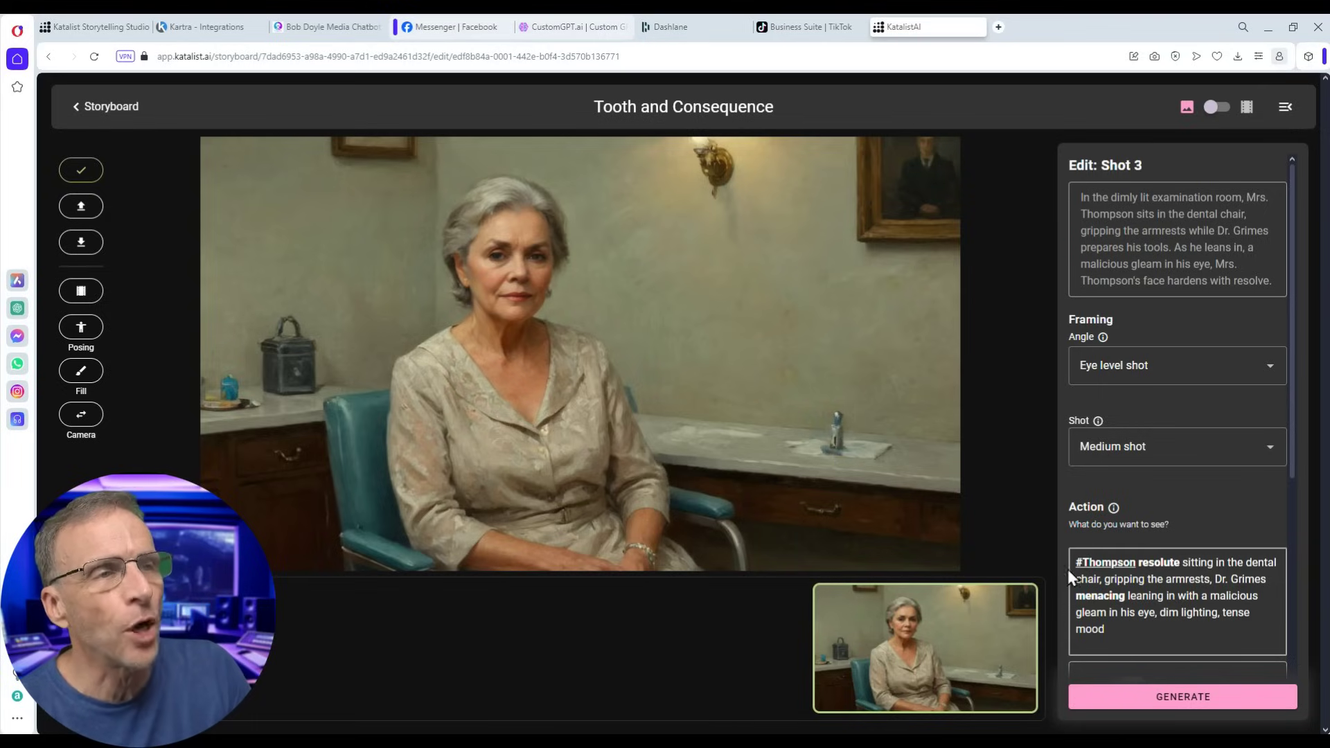
- Tag Grimes in Shot 3's action text, replacing the 'Dr. Grimes' wording
scroll(1157, 585, "down", 1)
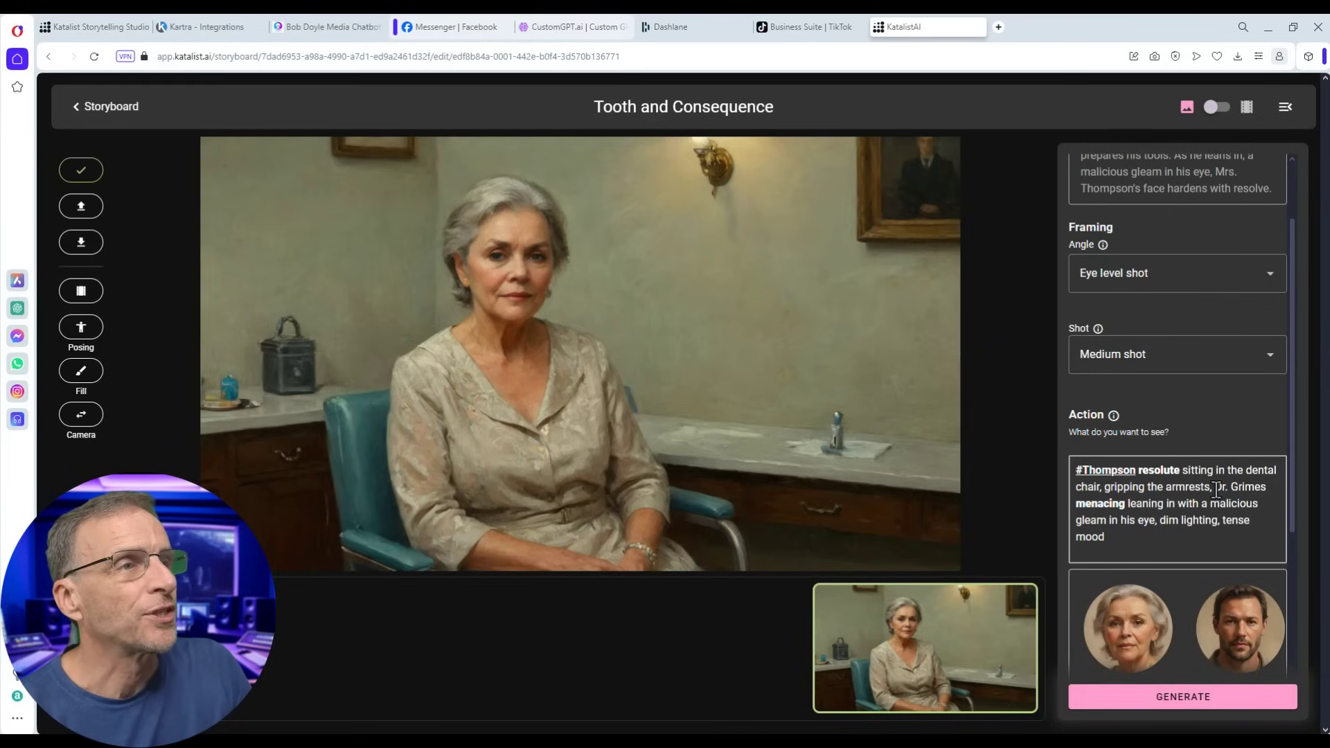
scroll(1204, 620, "right", 2)
scroll(1204, 624, "left", 2)
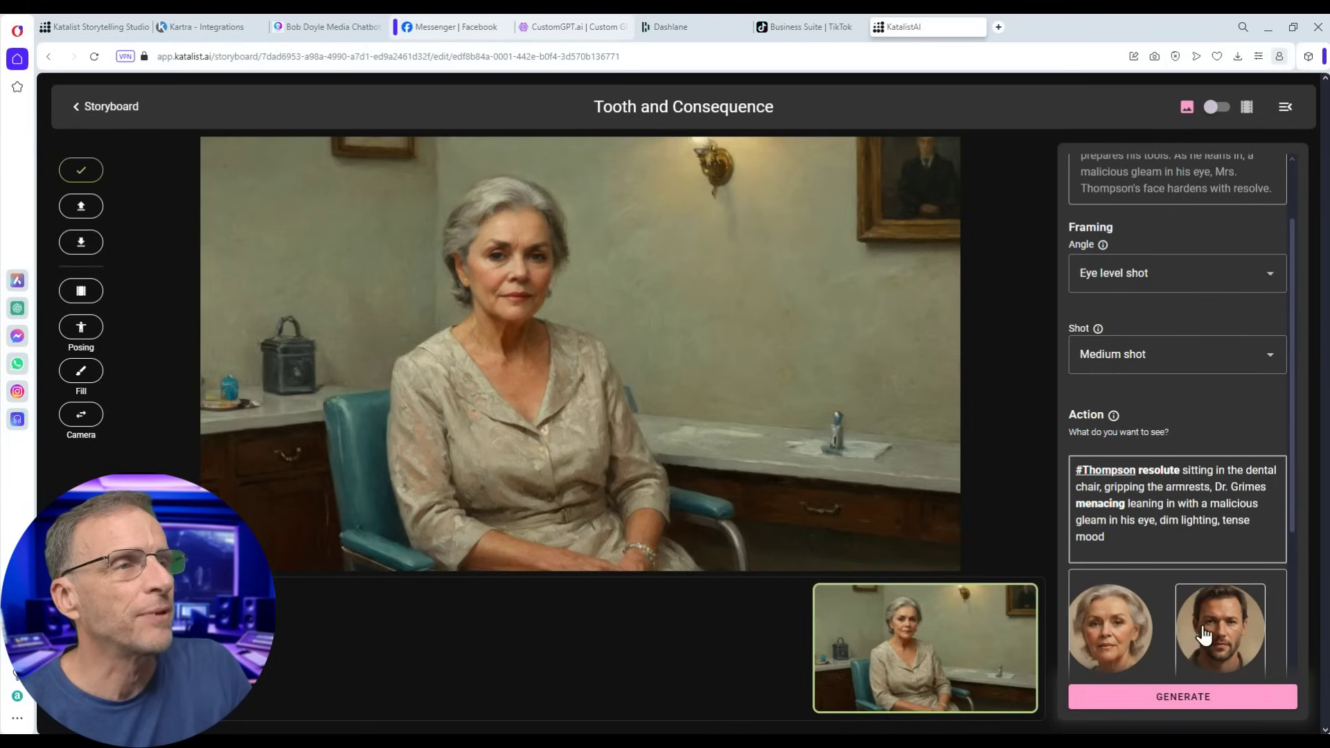
left_click_drag(1228, 640, 1217, 489)
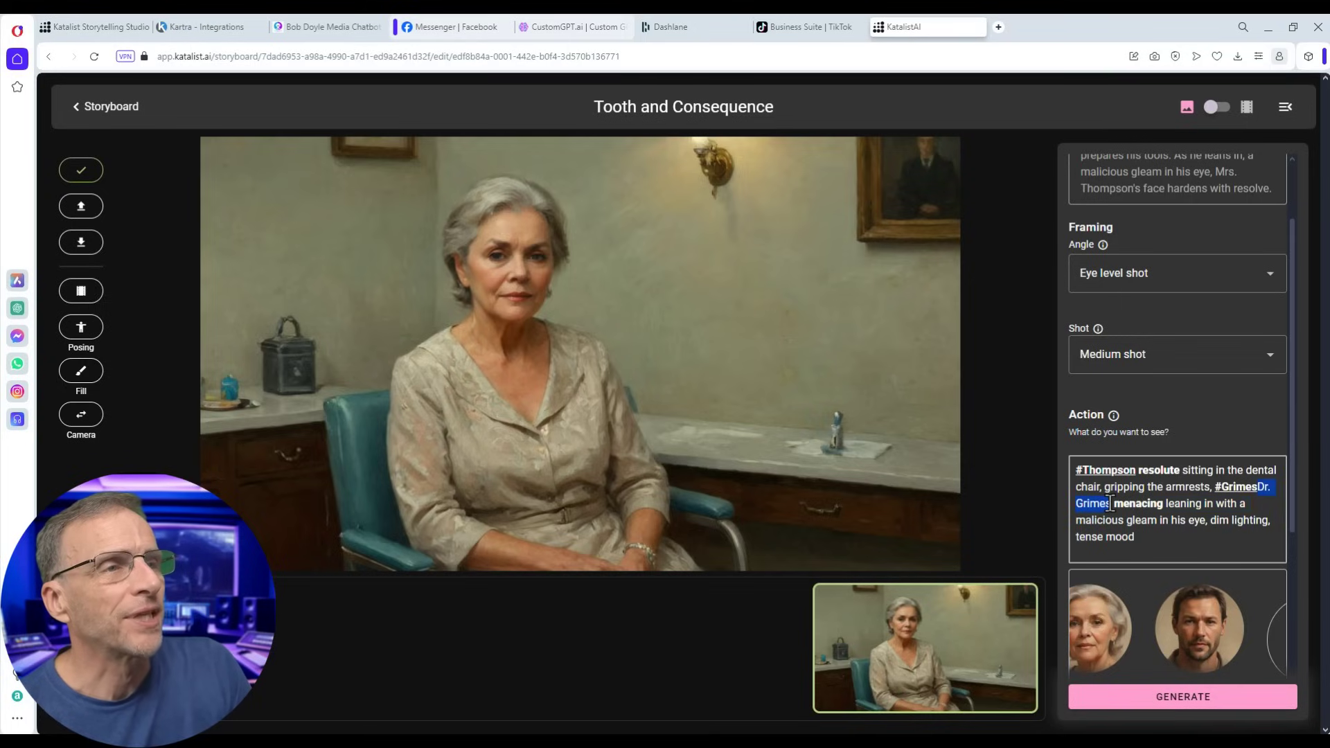
key("BackSpace")
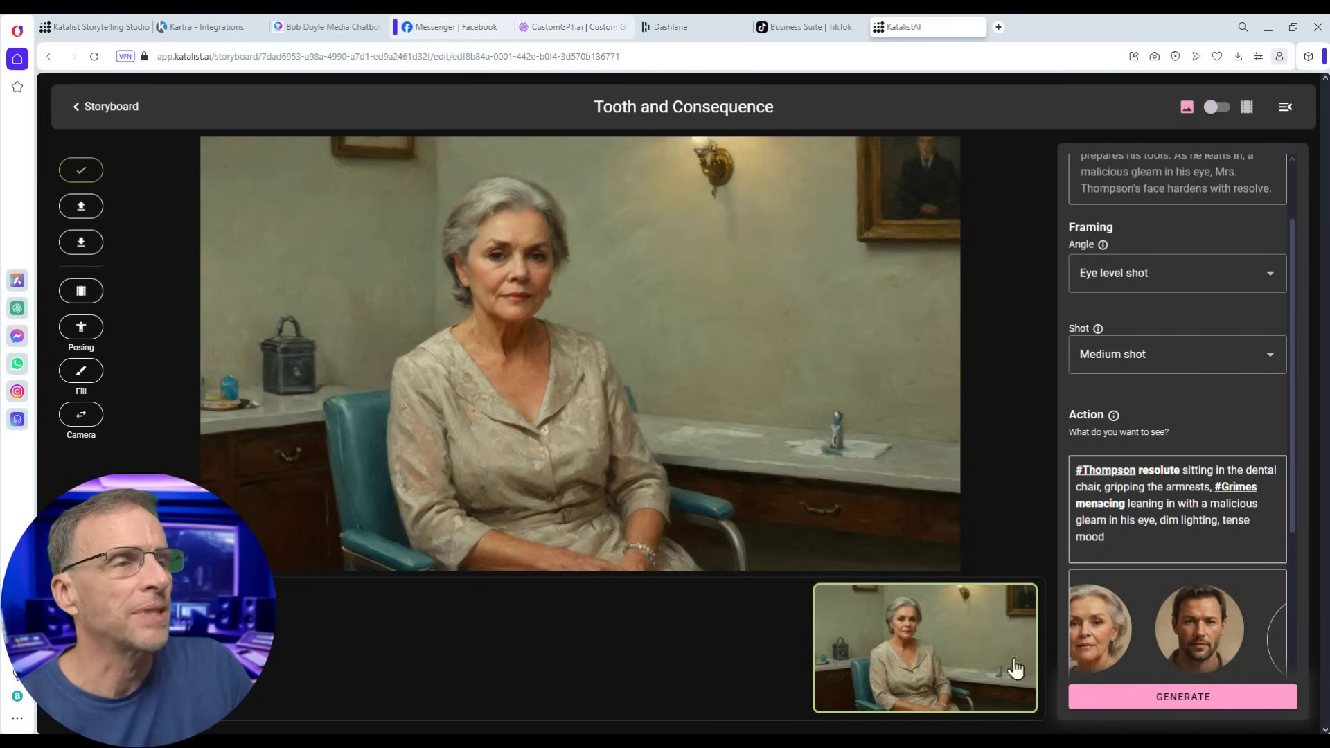
- Regenerate Shot 3 and use the variant with two women in red chairs
left_click(1181, 699)
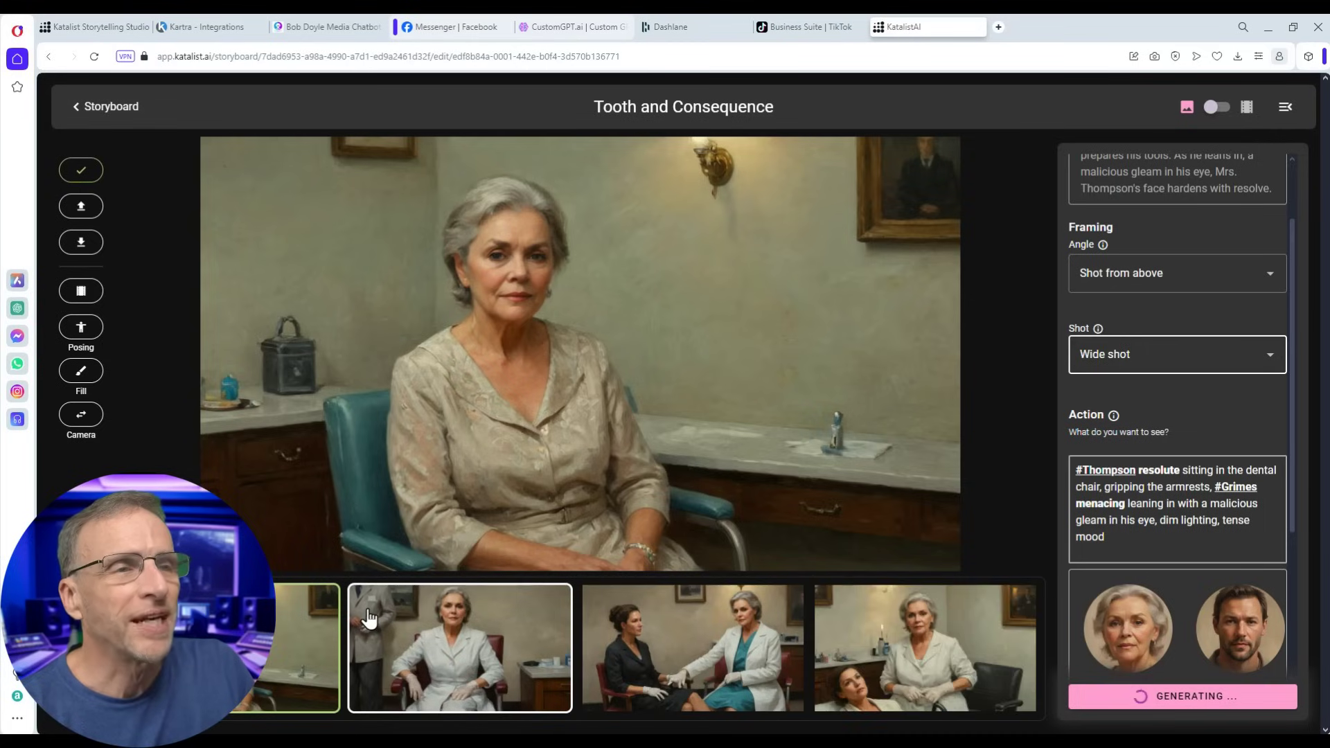
left_click(889, 693)
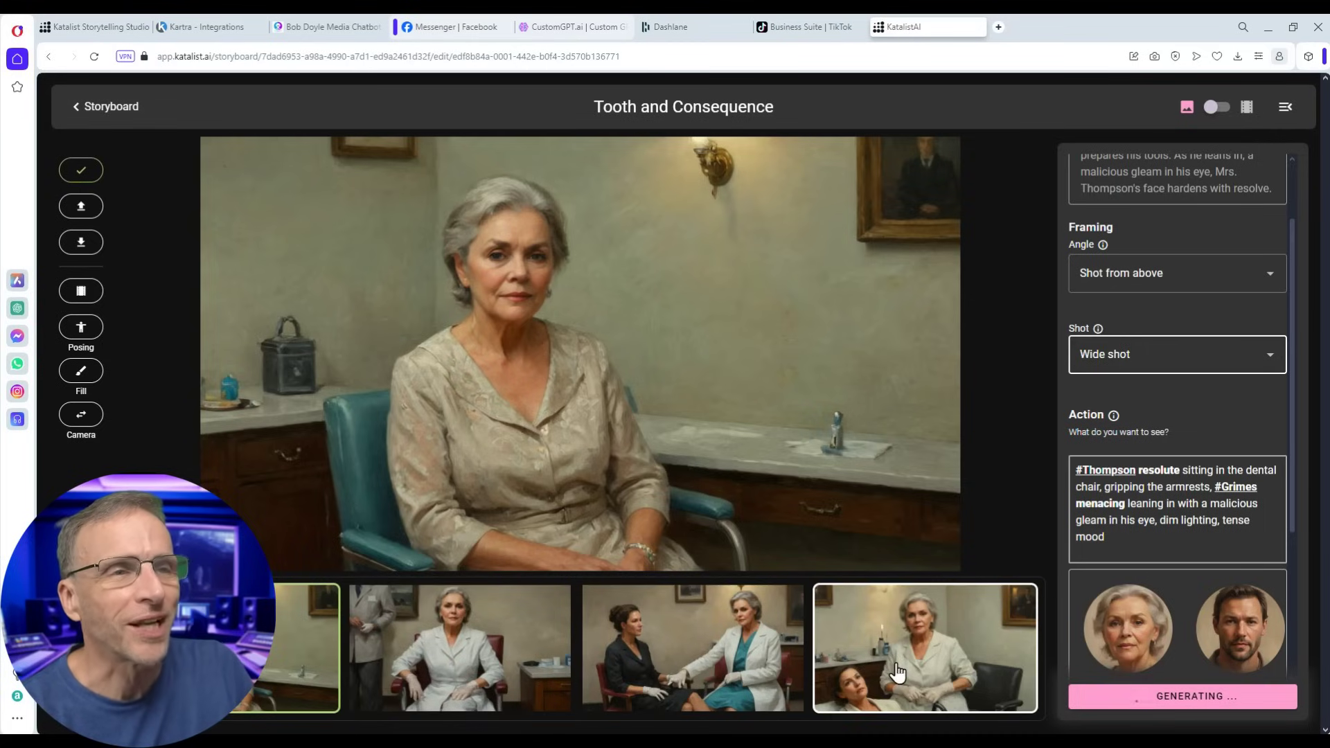
left_click(905, 643)
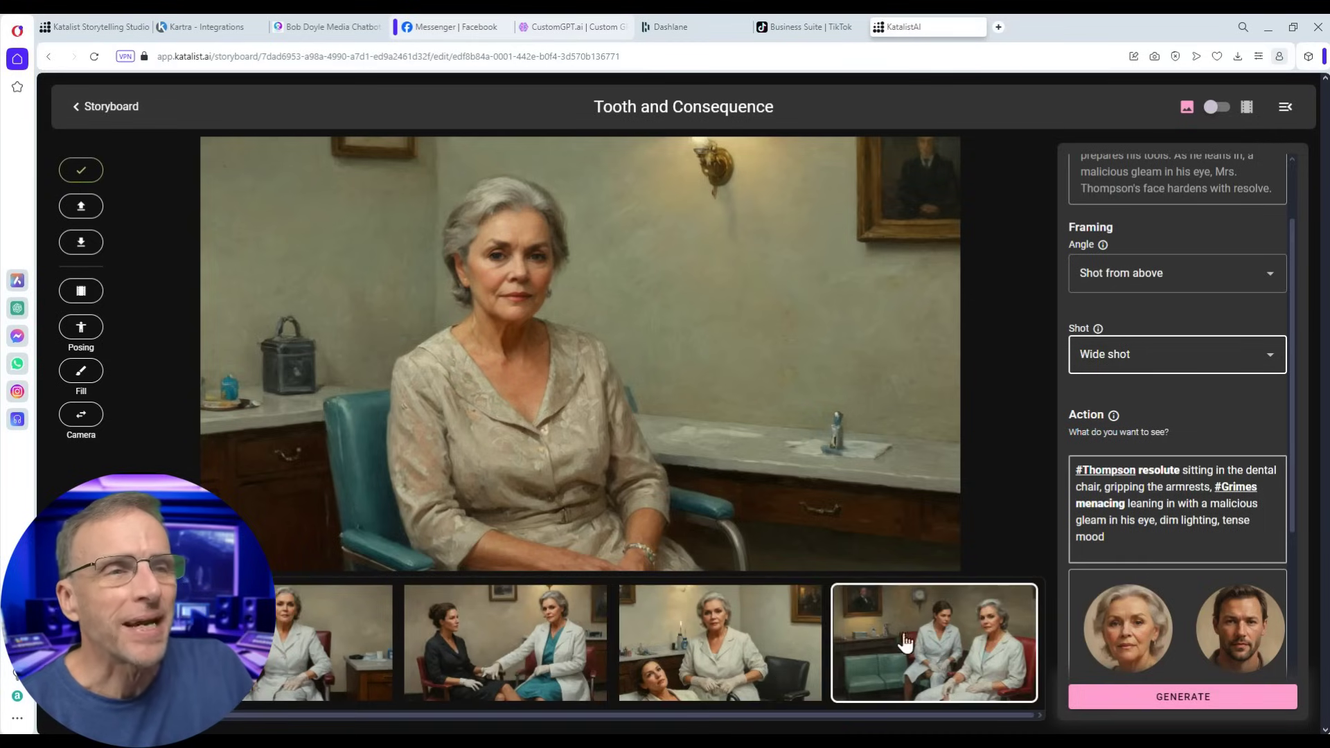
left_click(899, 660)
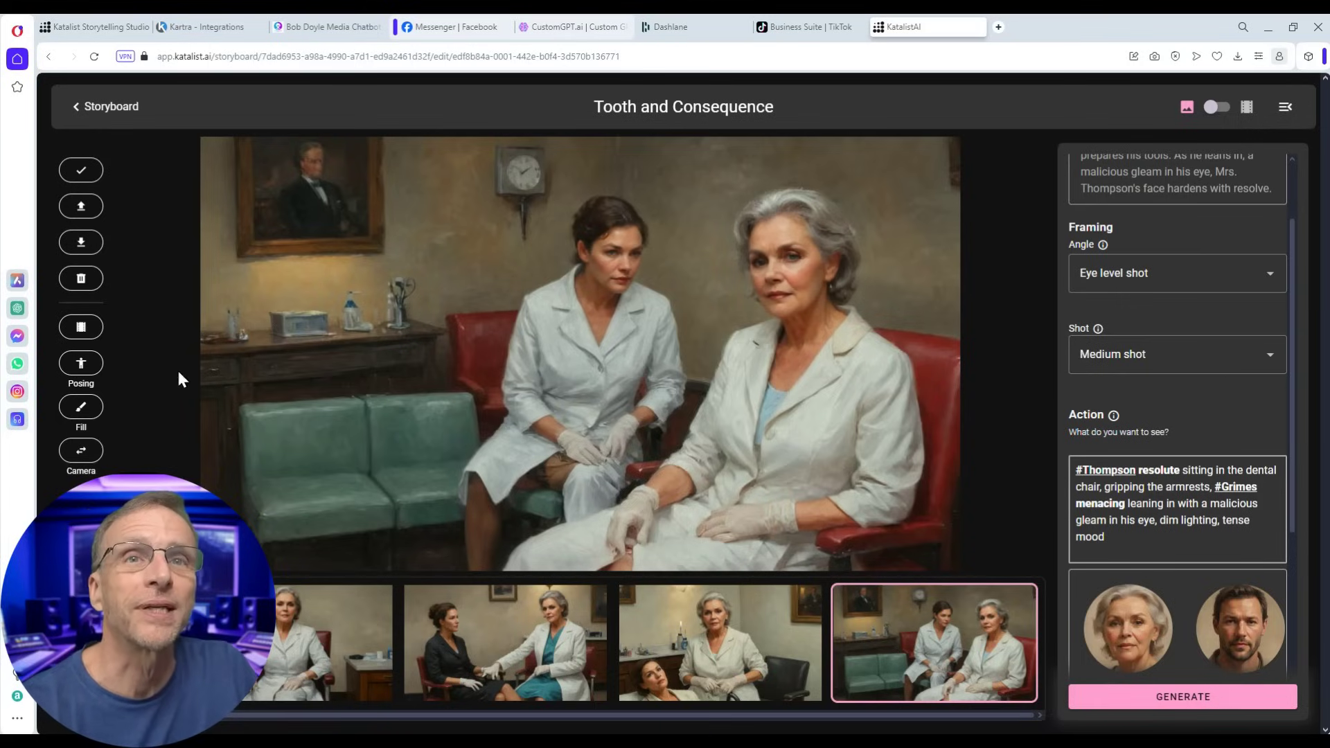
- Mask the left woman's head and chest and enter a #Grimes fill prompt
left_click(81, 406)
left_click_drag(597, 201, 607, 284)
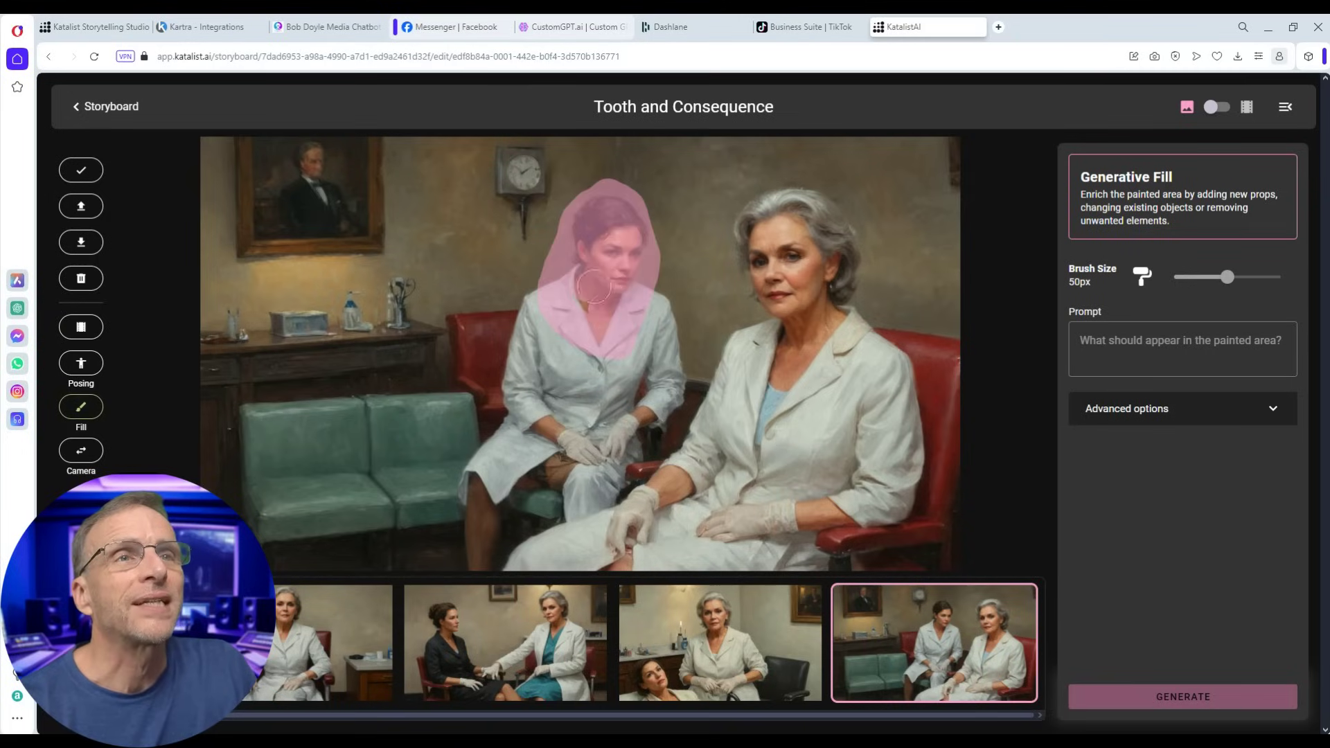
left_click_drag(606, 208, 589, 186)
left_click(1173, 343)
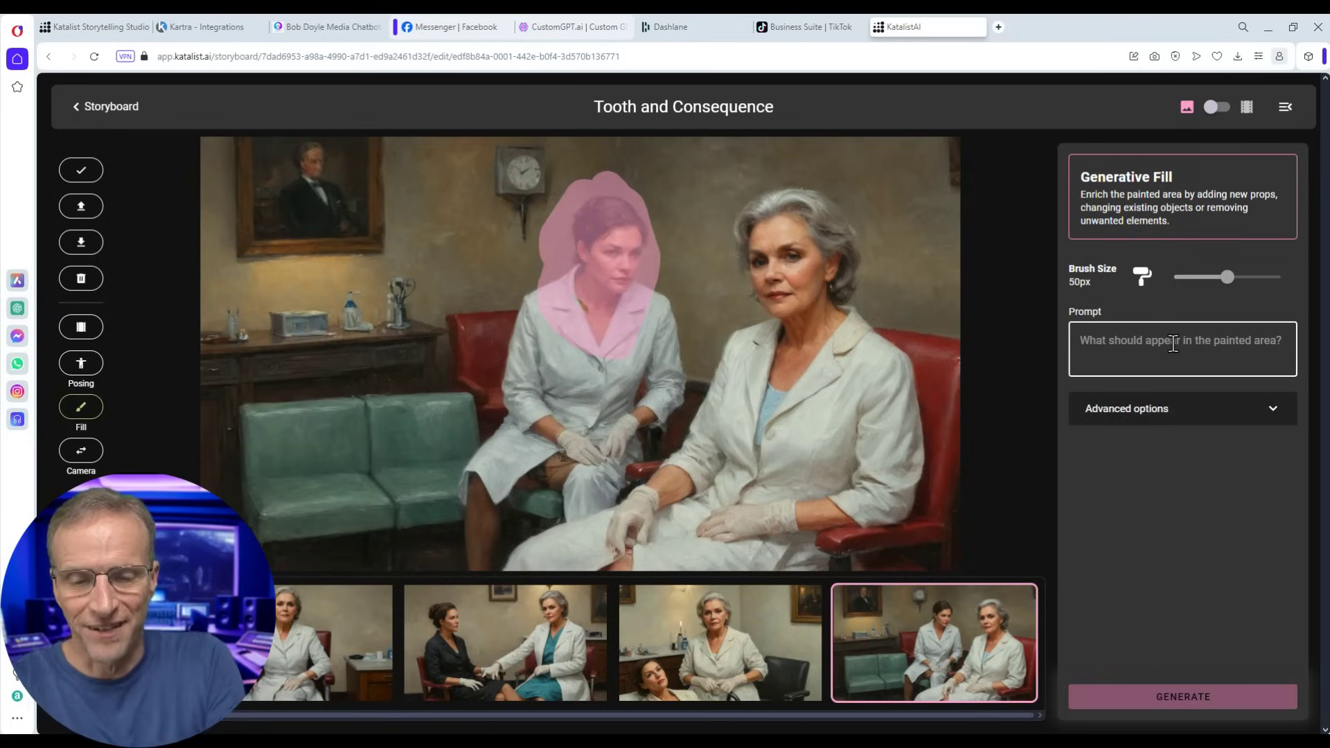
type("#Grimes")
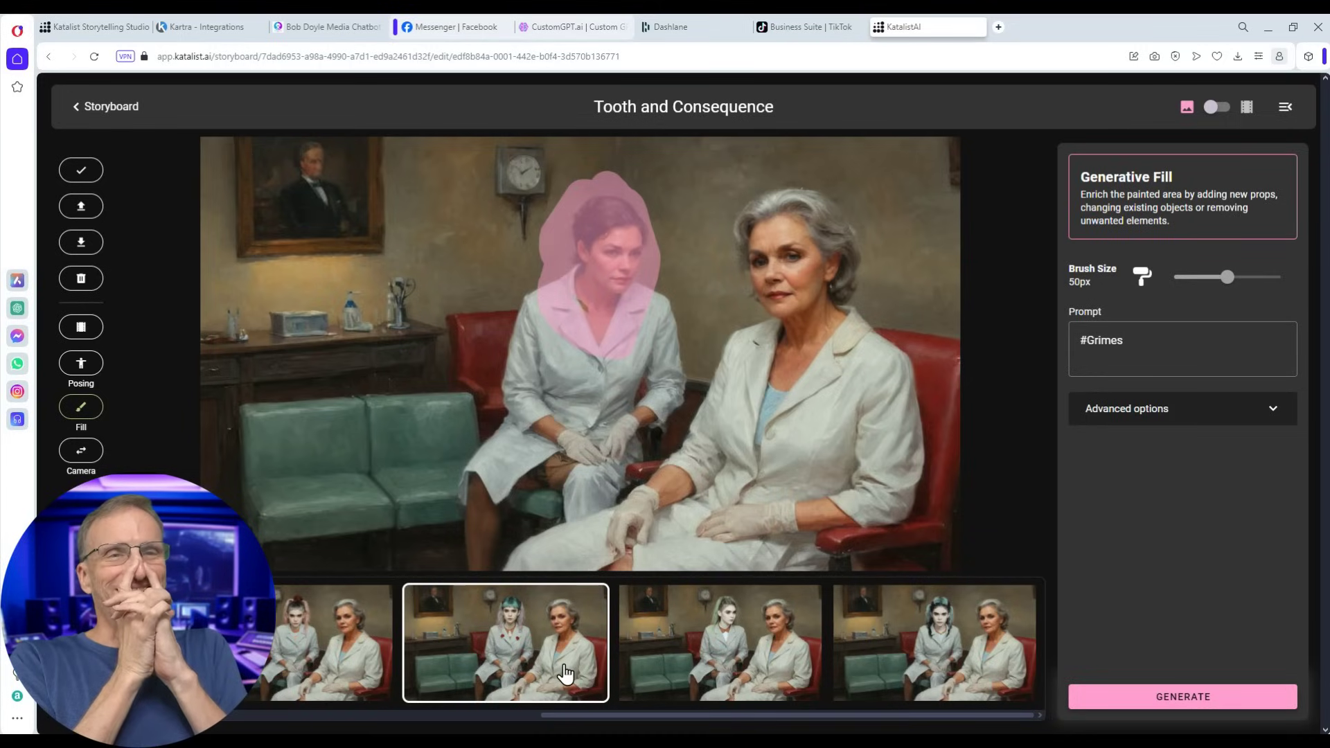
- Keep the third fill variant and go back to the storyboard overview
left_click(564, 674)
left_click(686, 644)
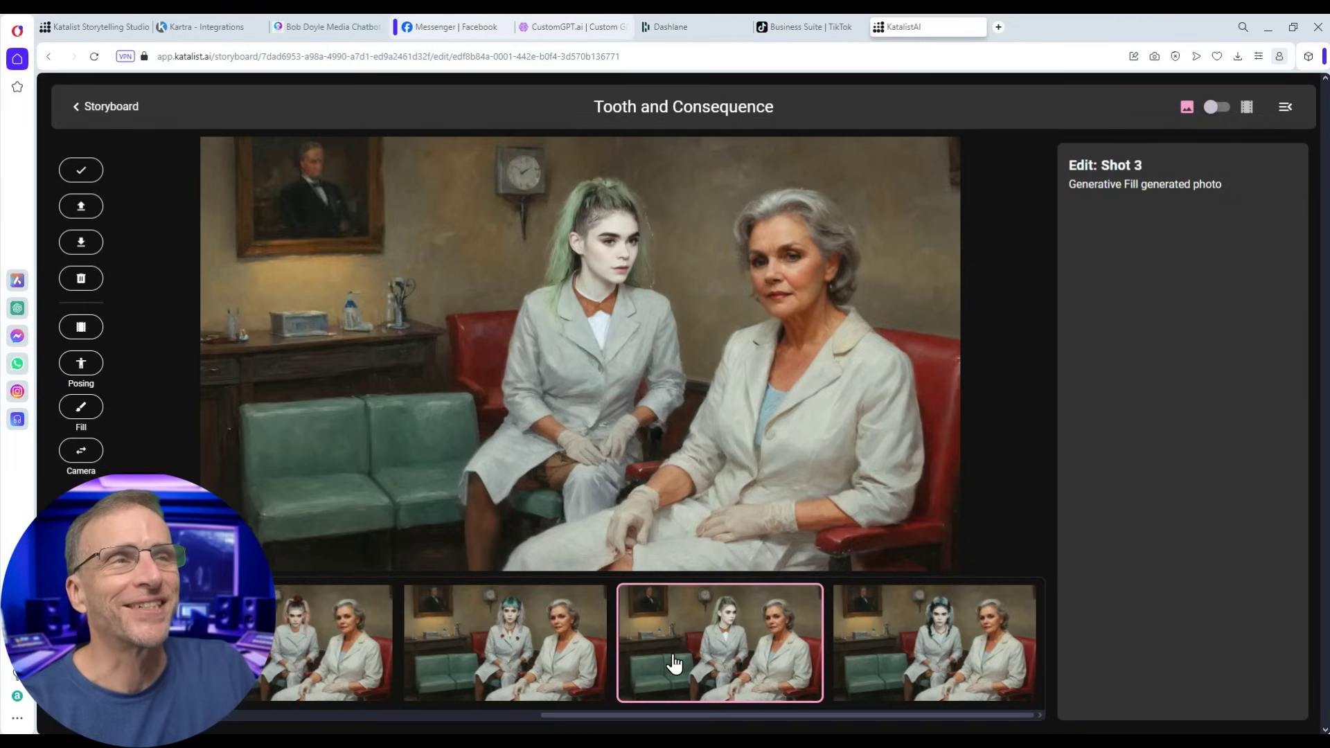
left_click(1215, 109)
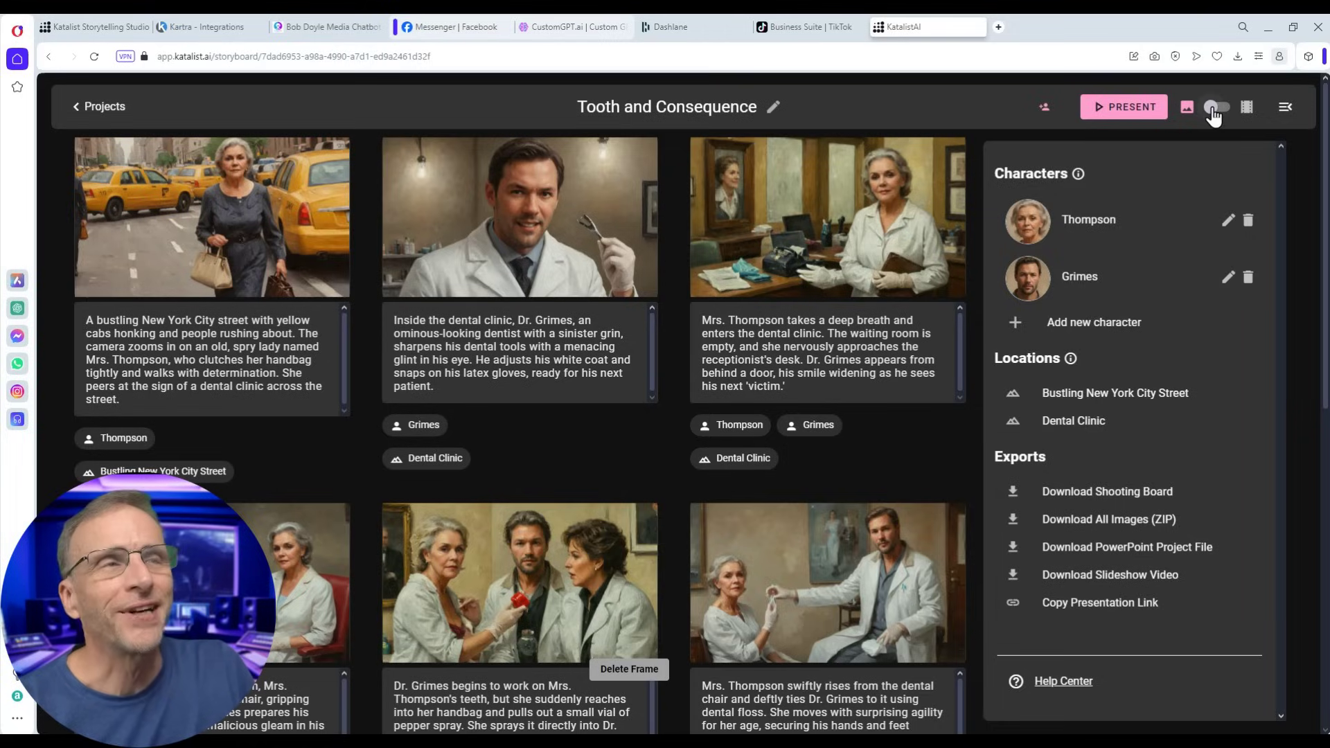
- Switch Tooth and Consequence to video mode and generate videos for all its frames
left_click(1214, 108)
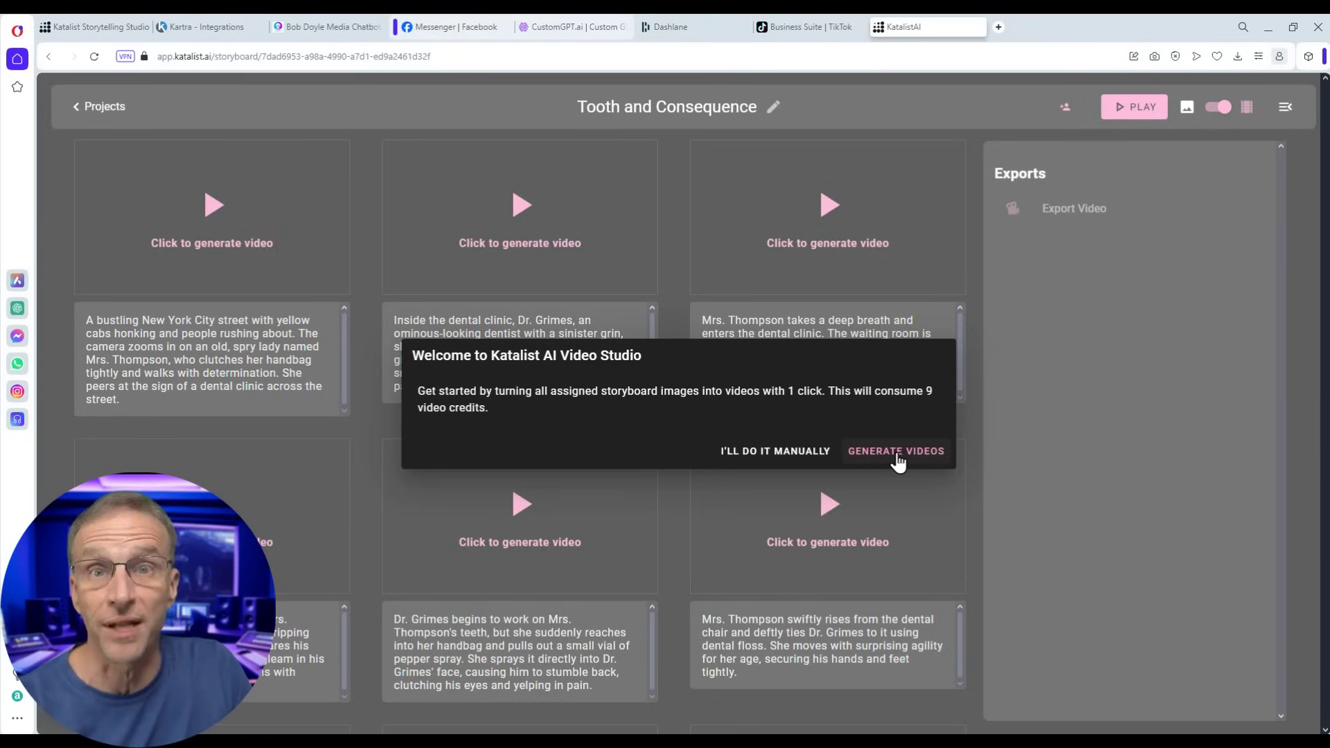
left_click(896, 451)
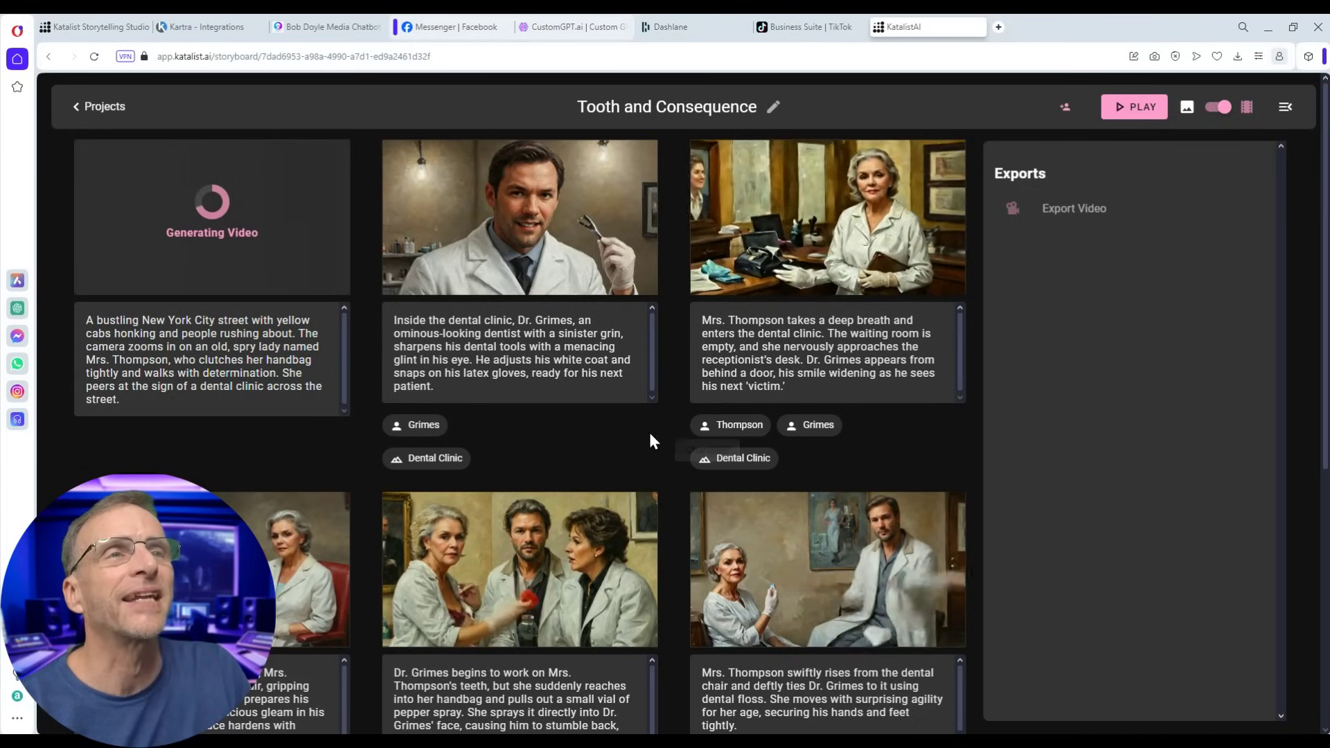
scroll(251, 447, "down", 5)
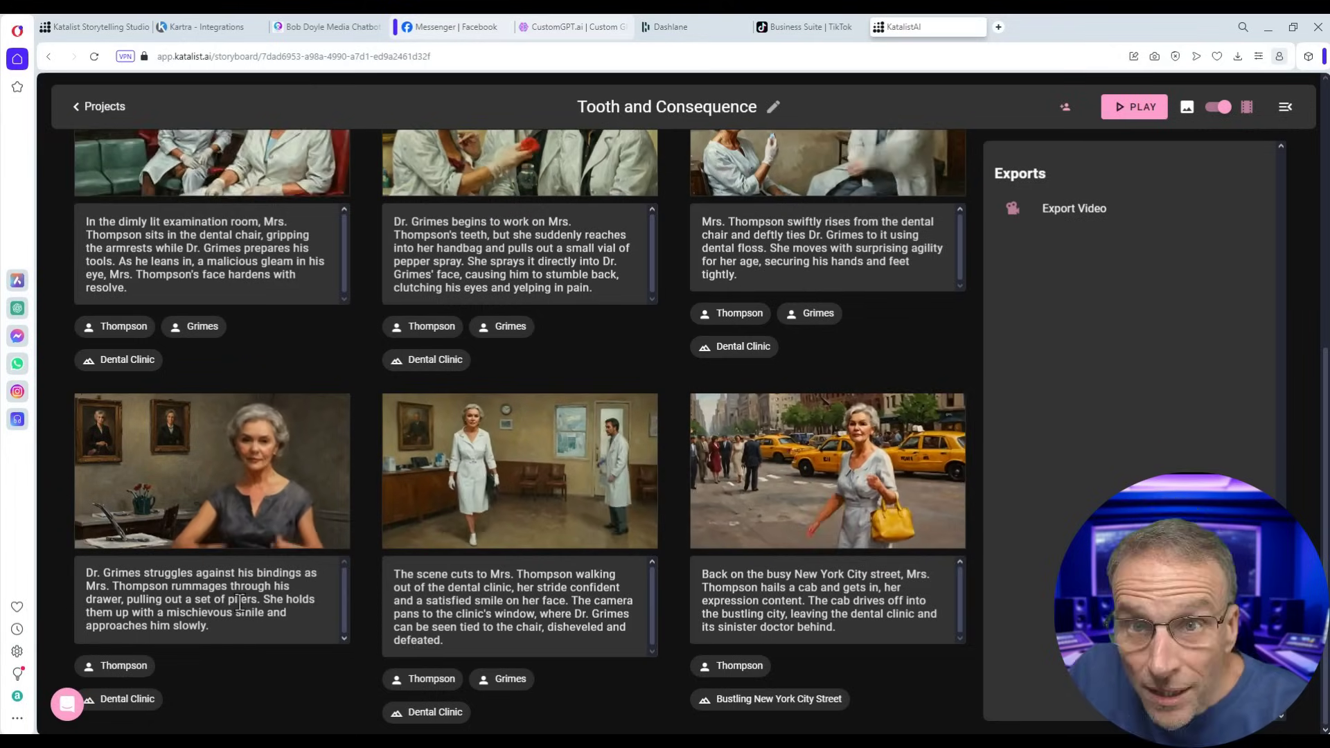
mouse_move(99, 512)
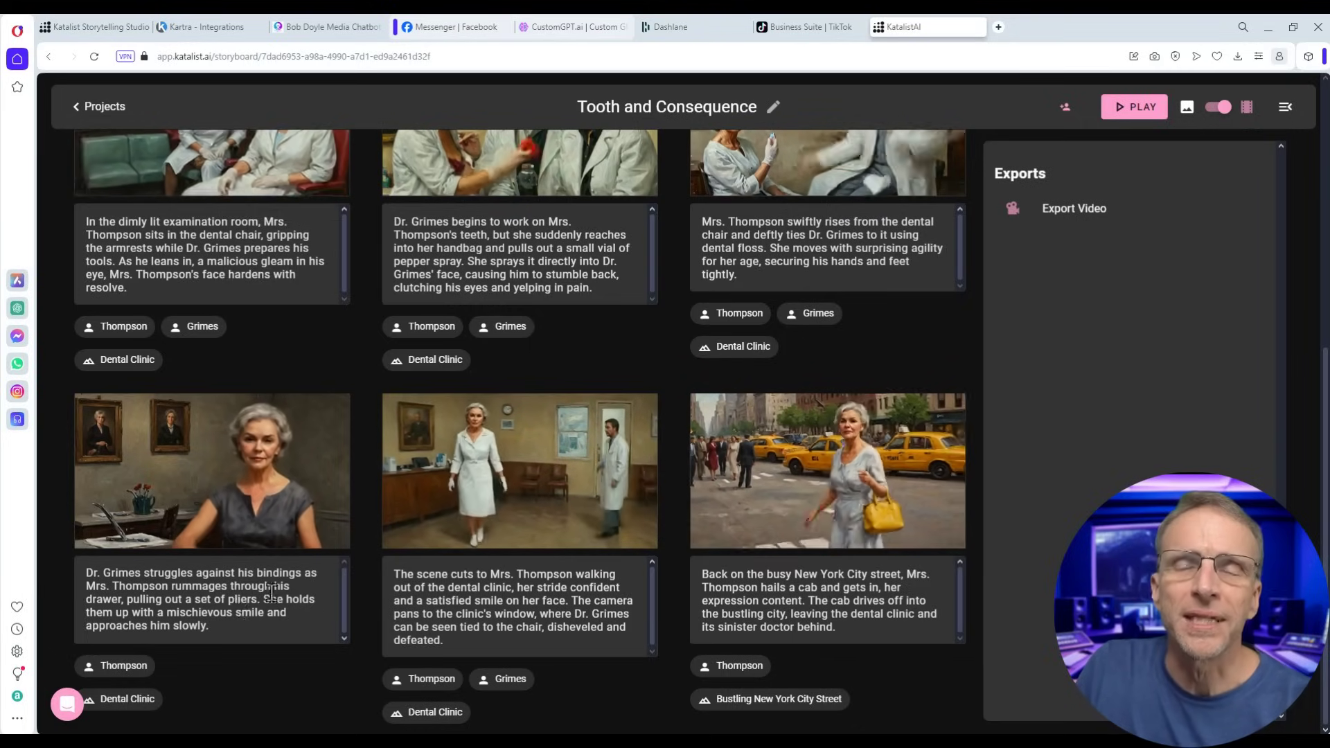
scroll(270, 592, "up", 6)
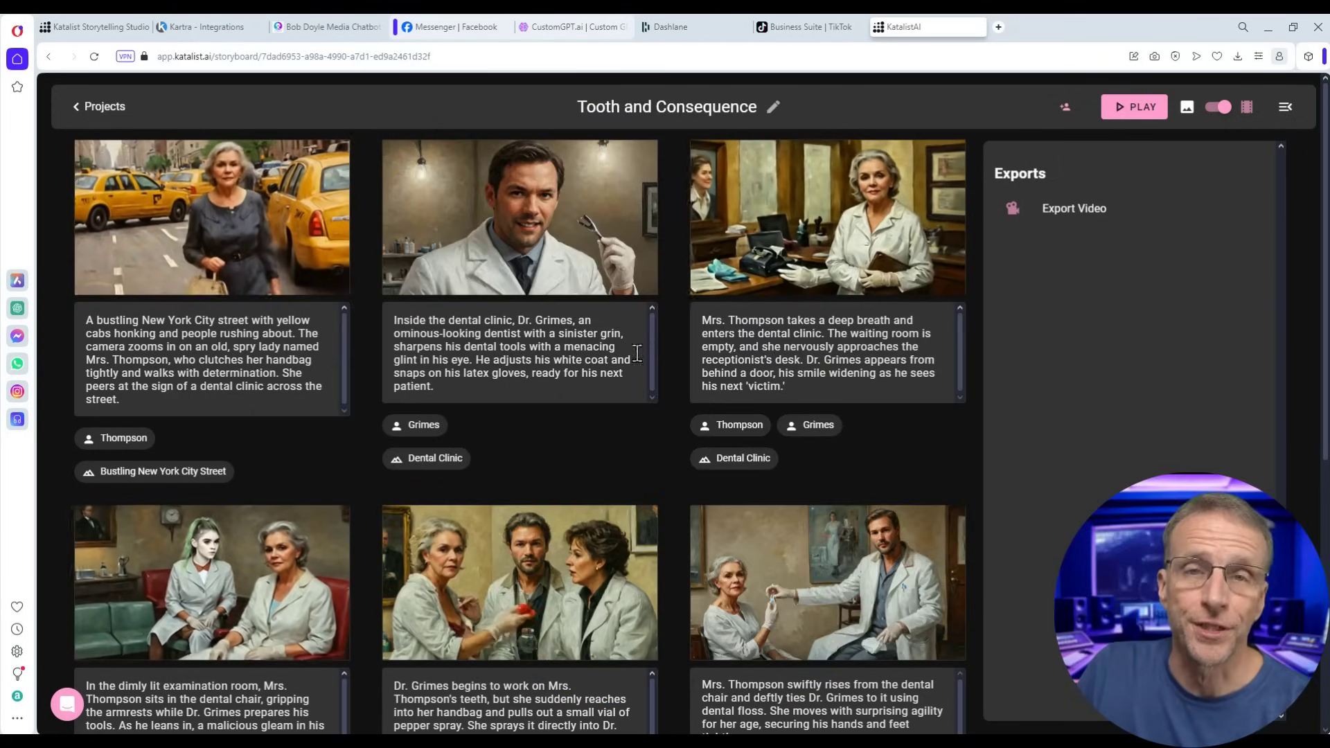
- Export the storyboard as Tooth and Consequence.mp4, play it in VLC, then start the shooting board export
left_click(1074, 219)
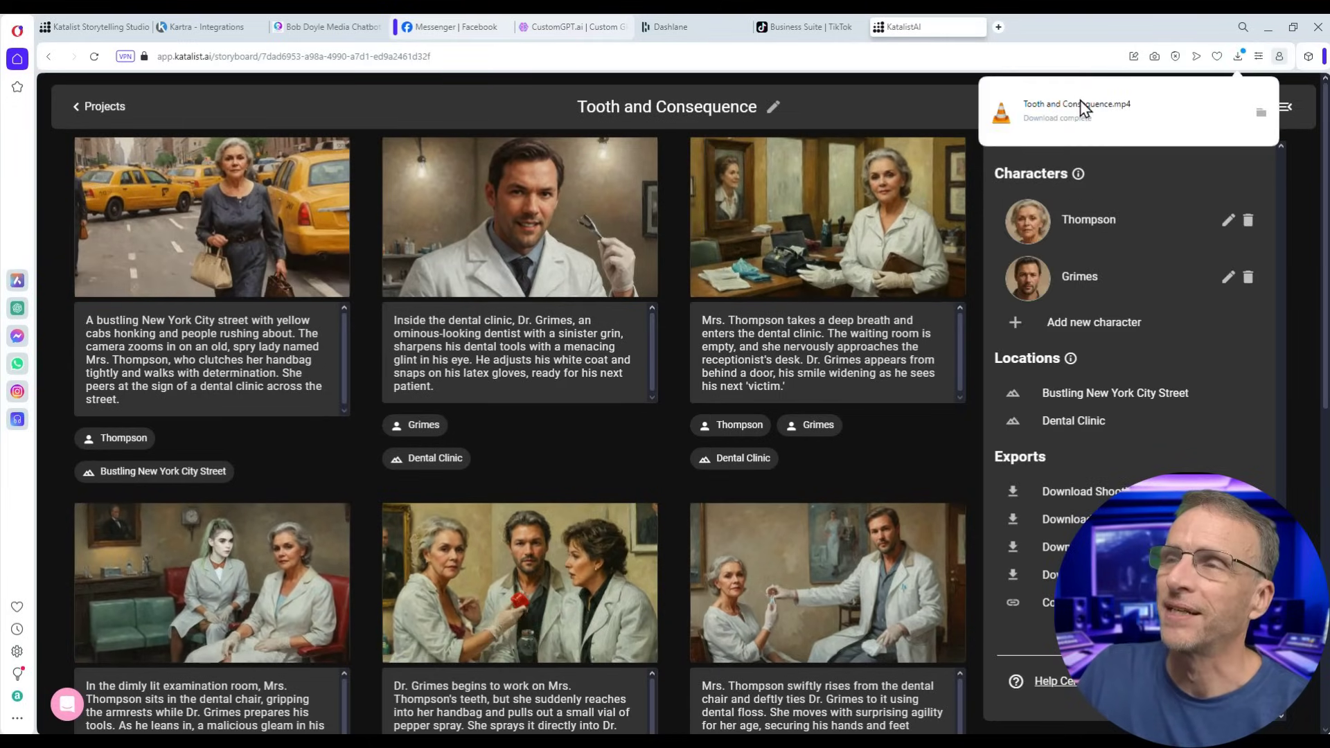
left_click(1079, 102)
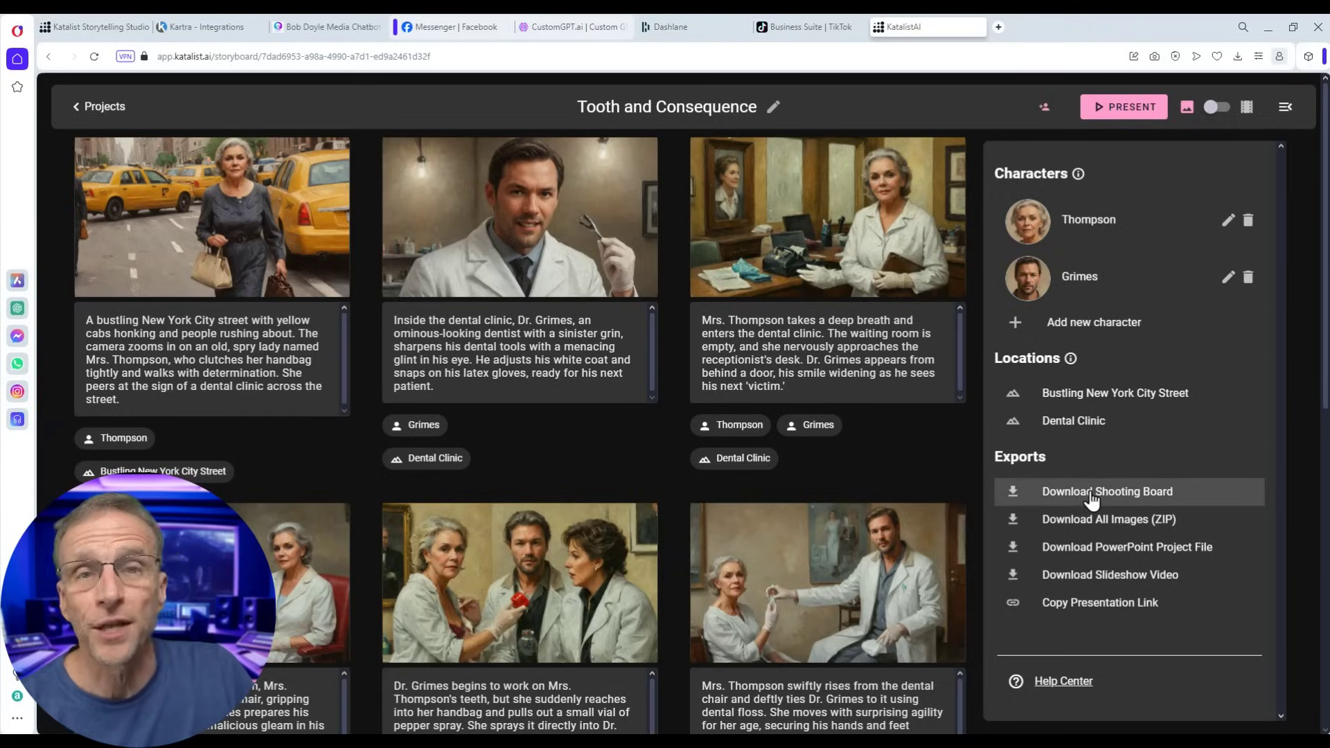
left_click(1091, 495)
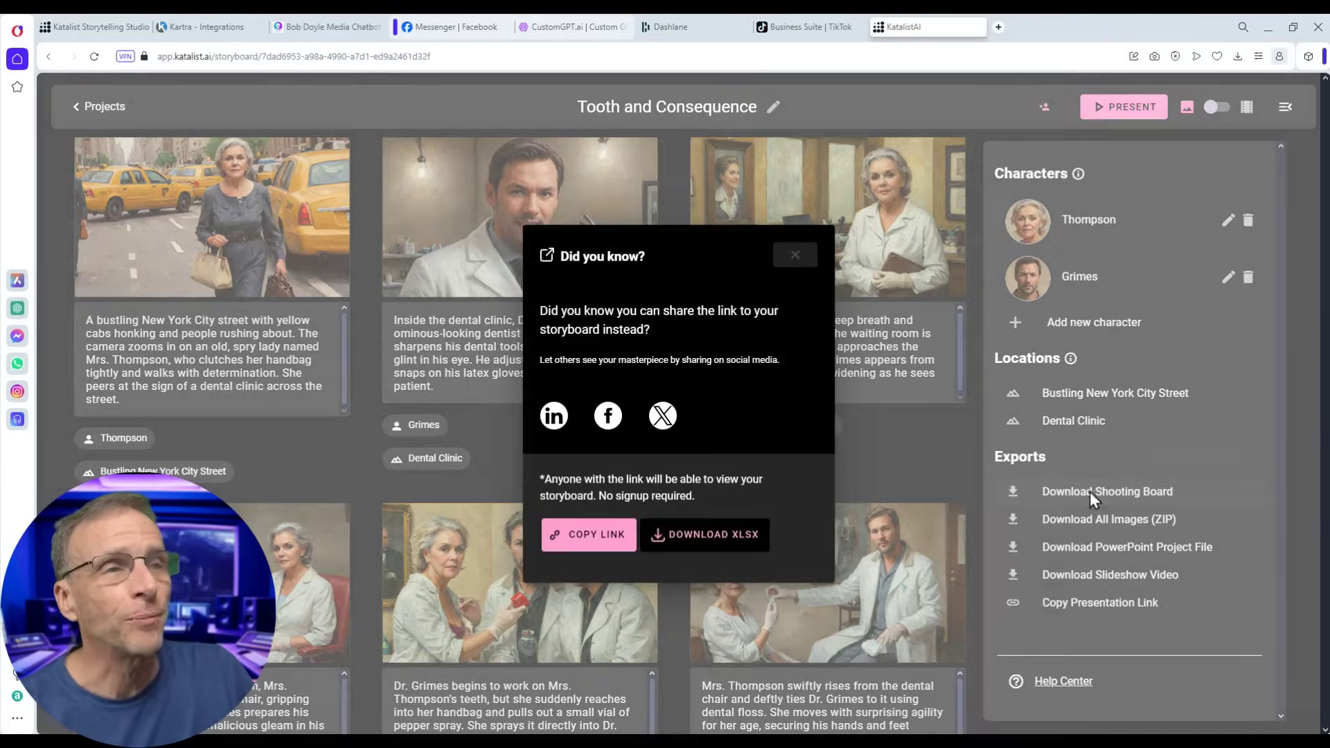
- Download Tooth and Consequence.xlsx and scroll through its ten shot rows with thumbnails in Excel
left_click(716, 539)
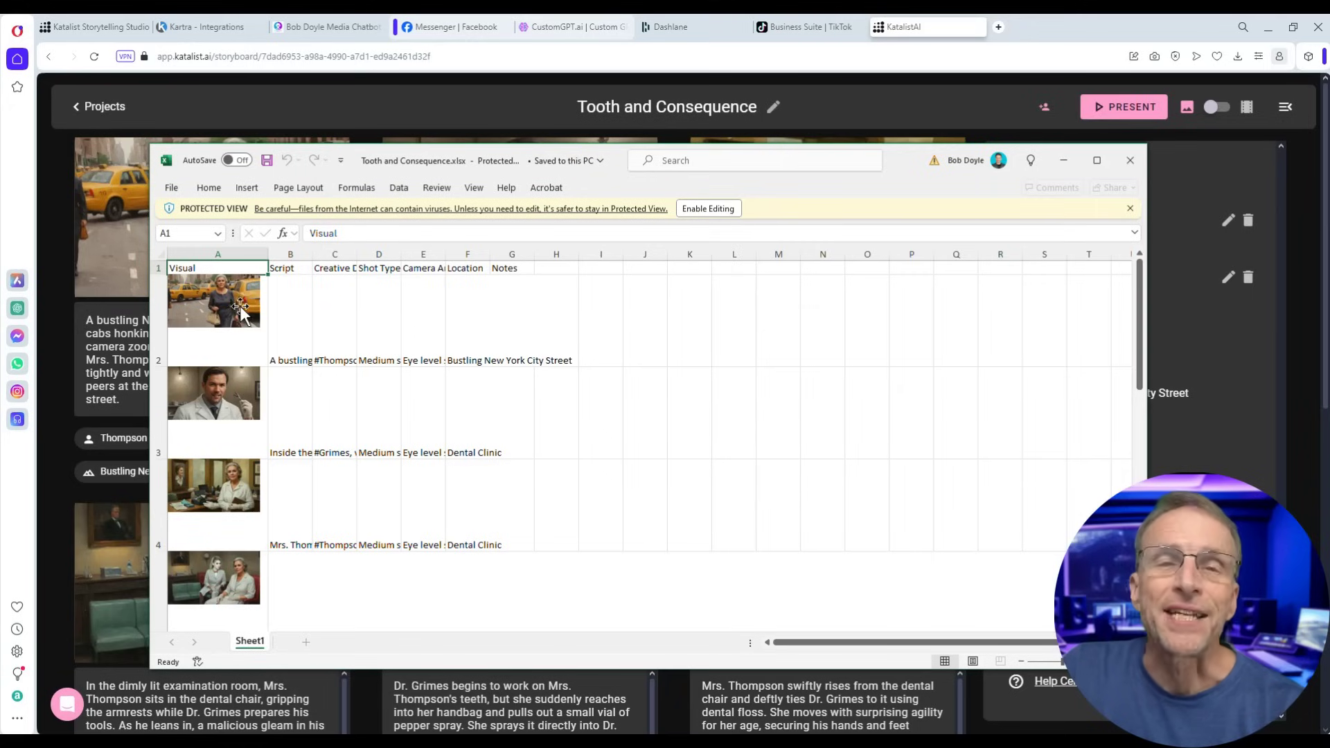
scroll(266, 305, "down", 1)
scroll(354, 353, "up", 1)
scroll(401, 362, "down", 1)
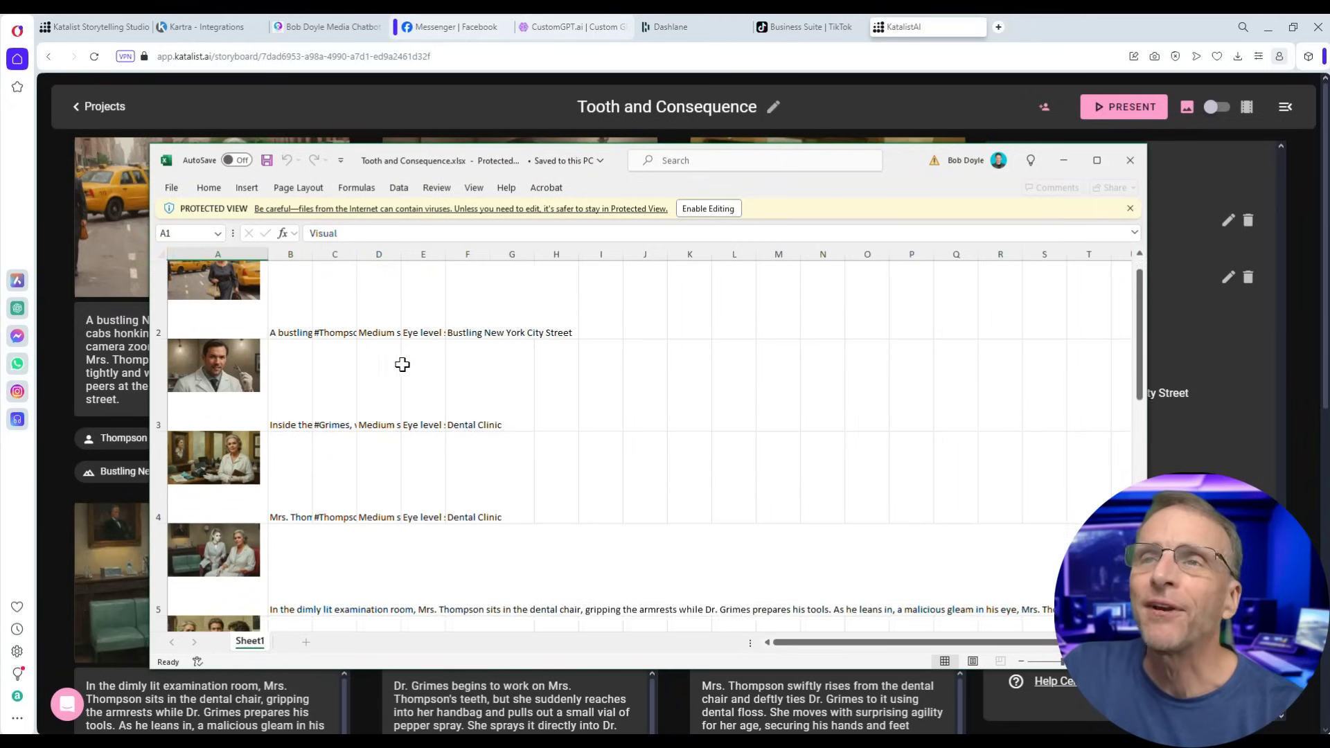
scroll(394, 414, "up", 1)
scroll(394, 413, "down", 5)
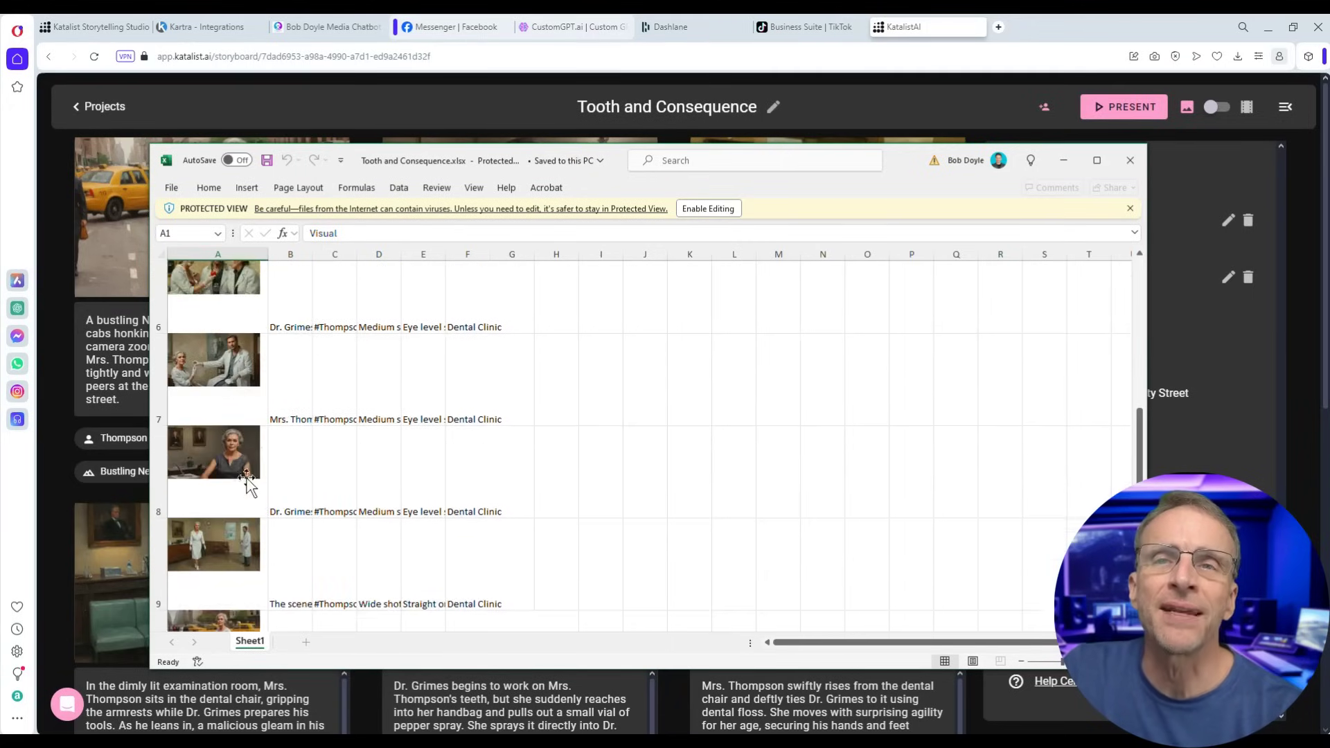
scroll(239, 414, "down", 3)
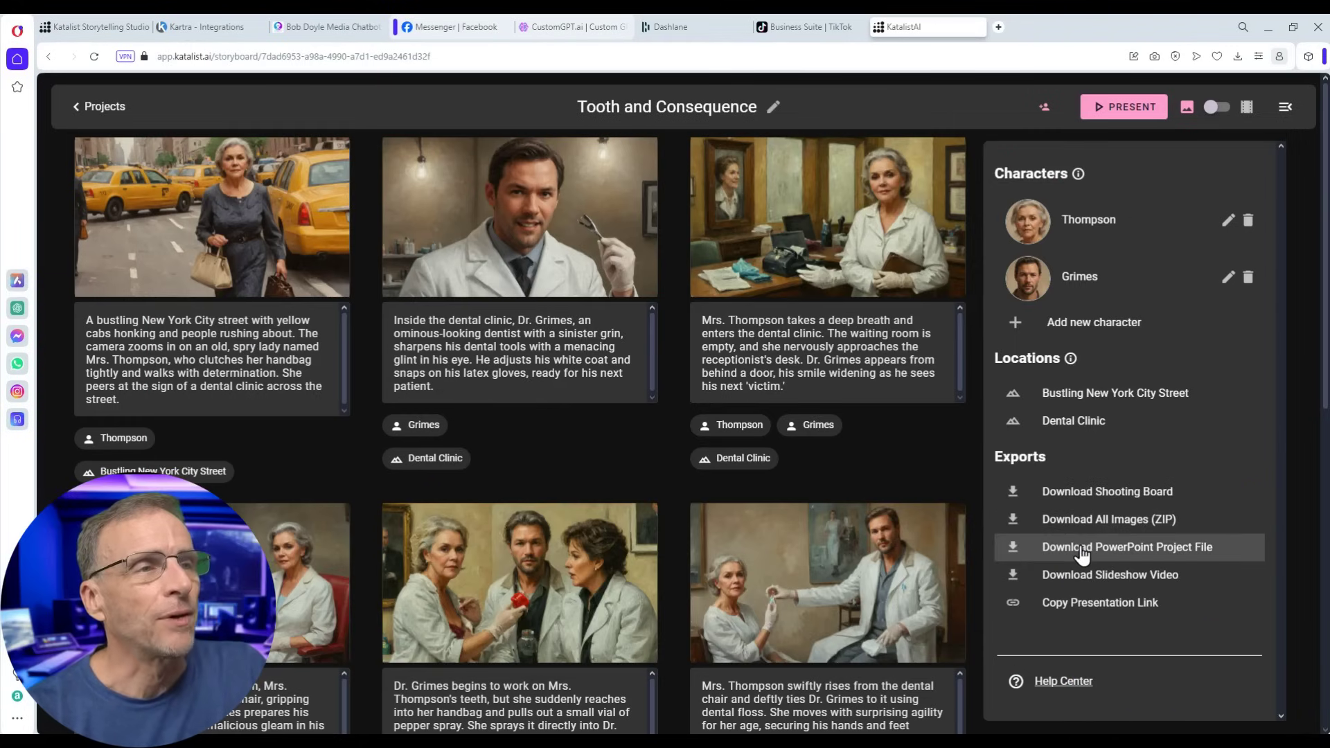
- Download Tooth and Consequence.pptx and page through its nine storyboard slides in PowerPoint
left_click(1080, 548)
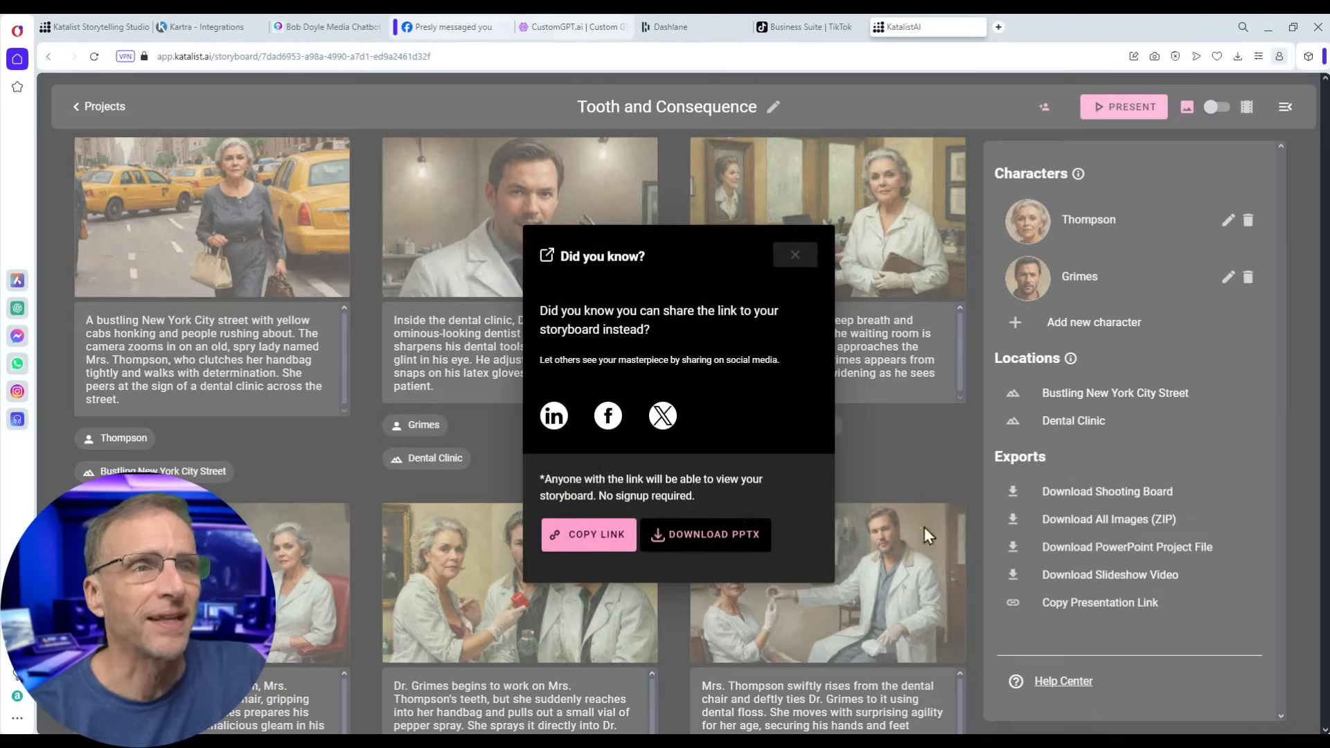
left_click(661, 535)
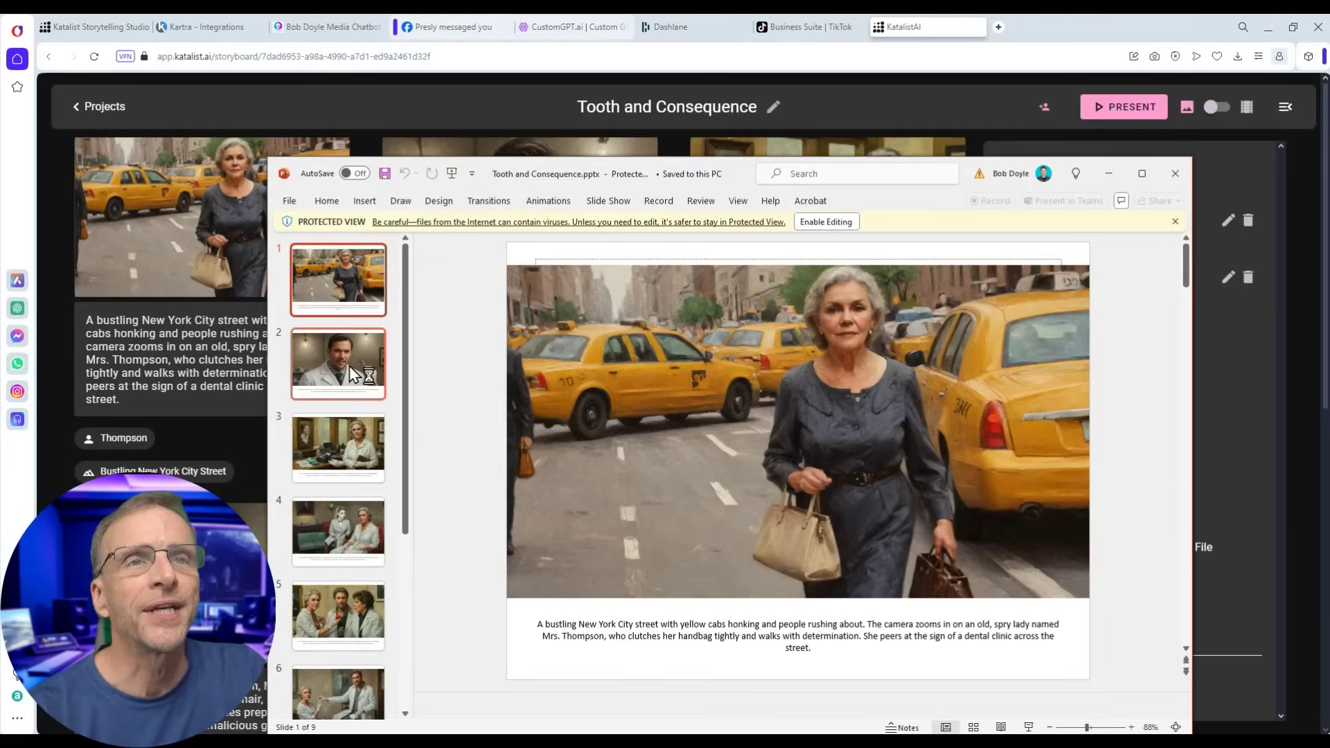
left_click(335, 446)
left_click(343, 529)
left_click(335, 608)
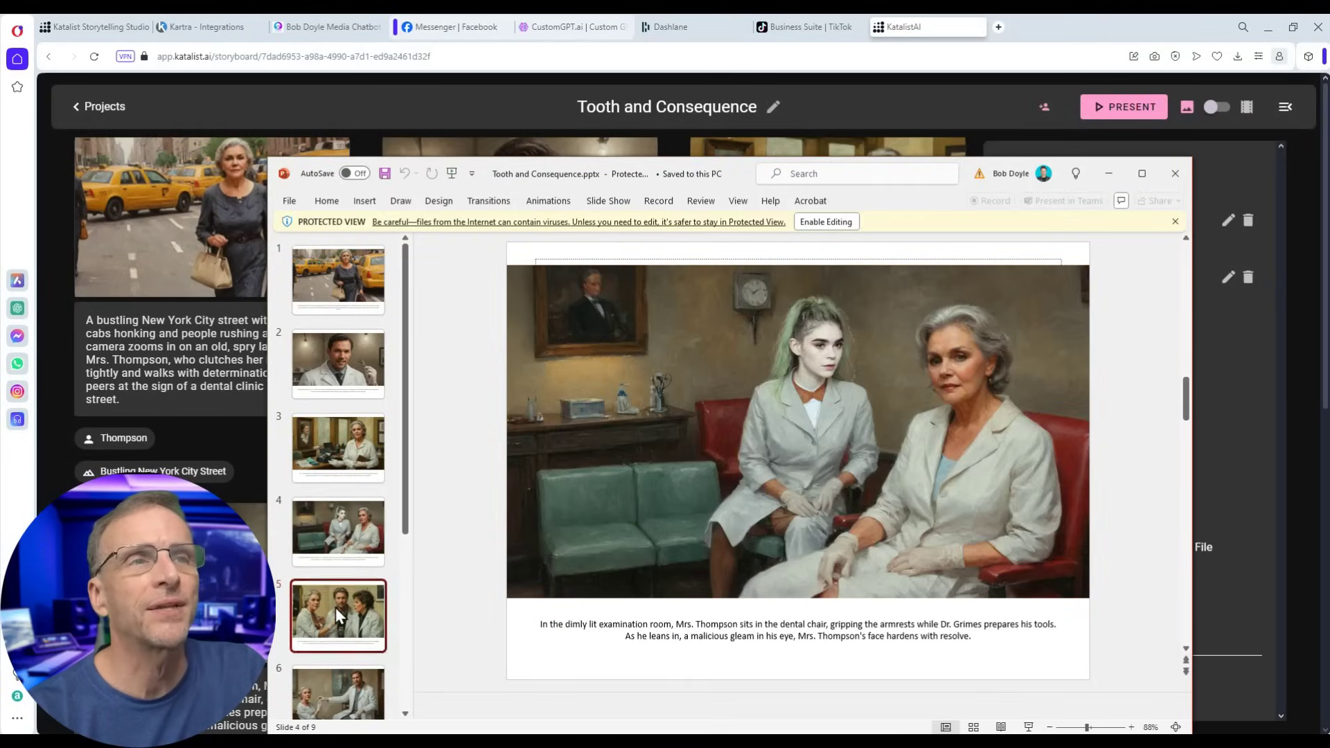
scroll(672, 641, "down", 4)
left_click(367, 502)
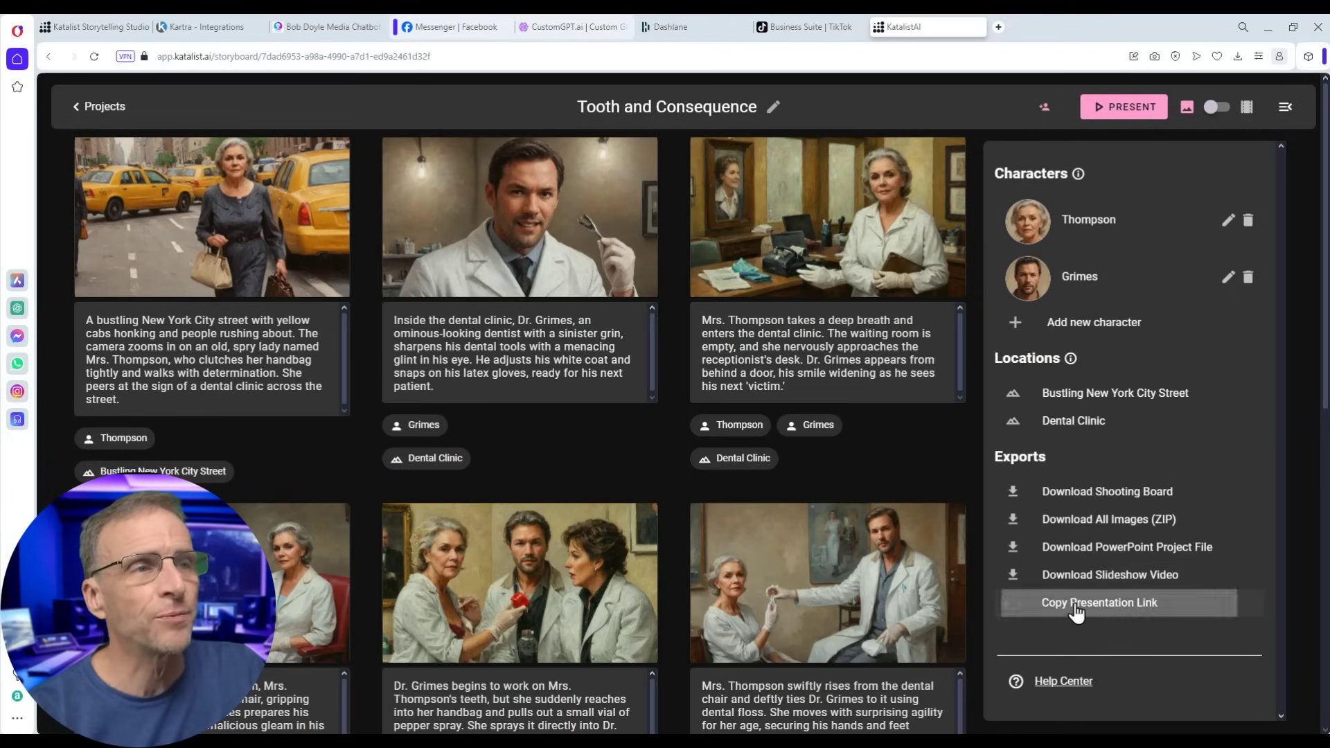
- Open the copied presentation link in a new tab and show all frames as a grid
left_click(998, 26)
key("Return")
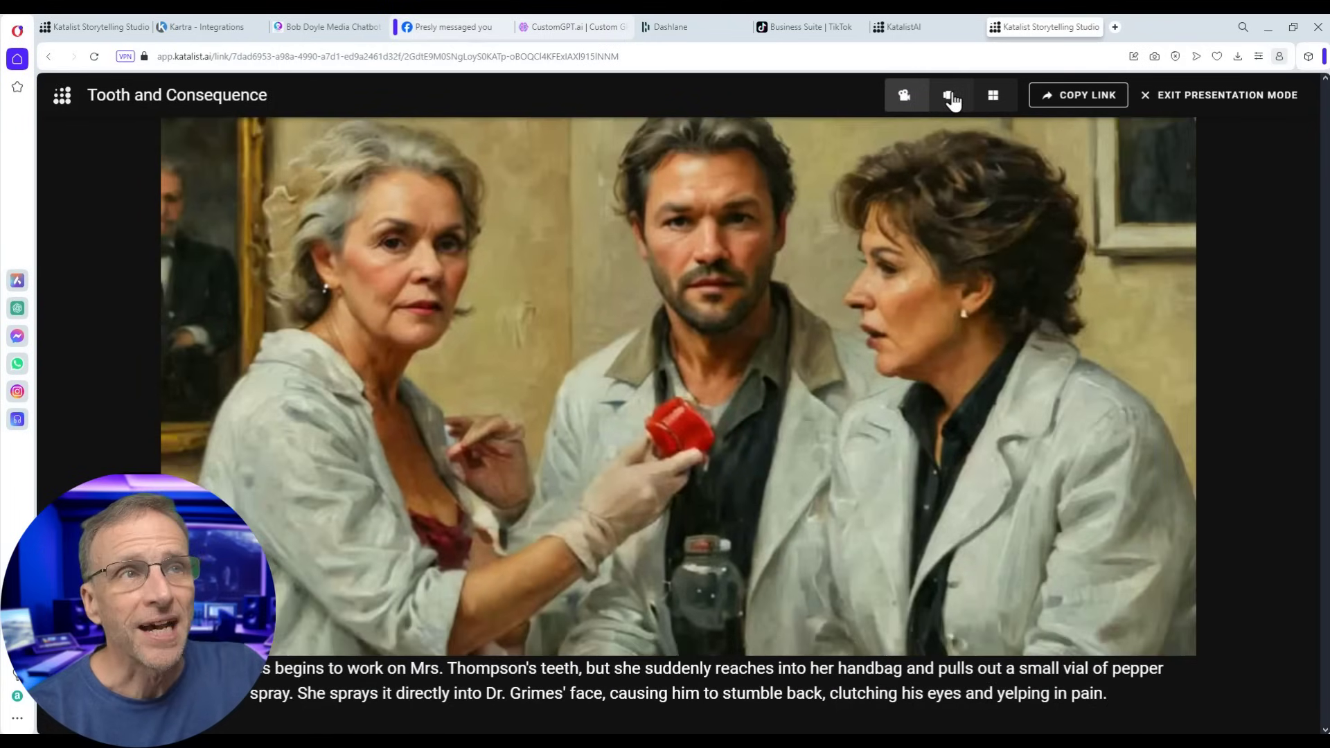
left_click(951, 97)
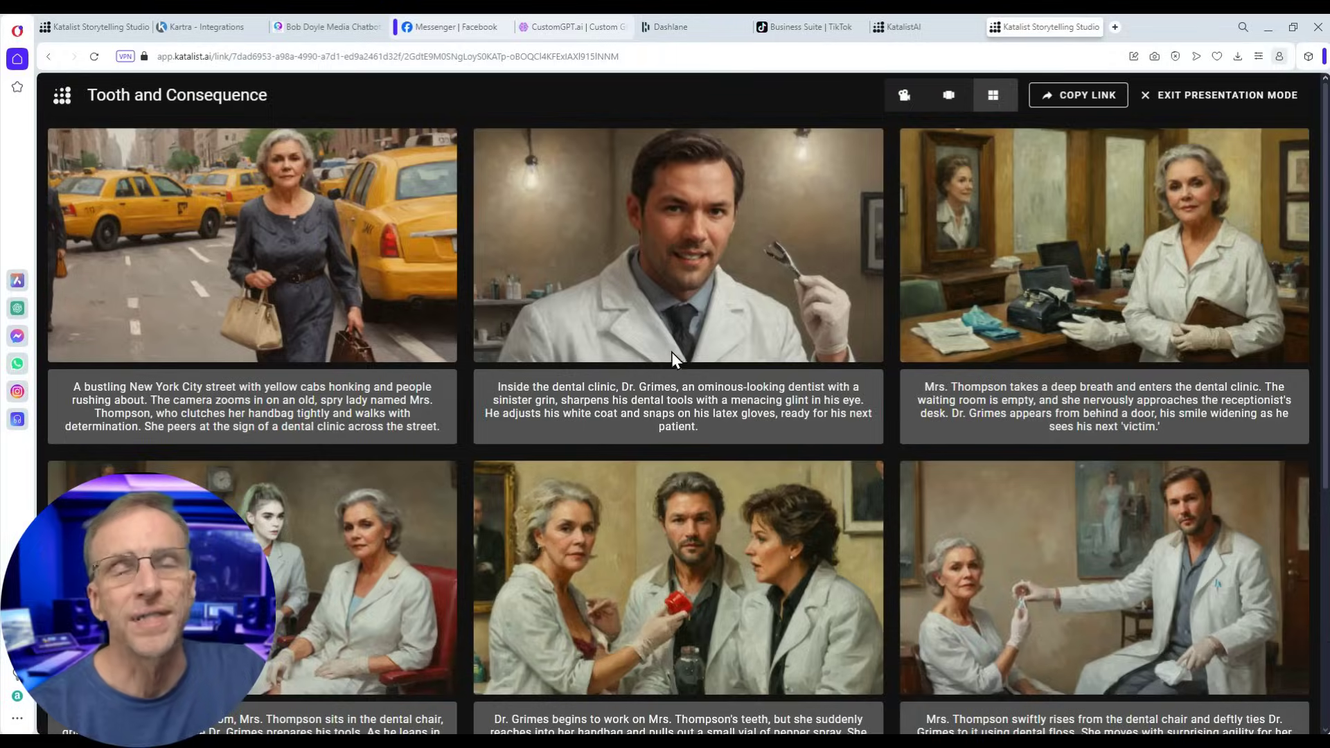
scroll(788, 419, "down", 5)
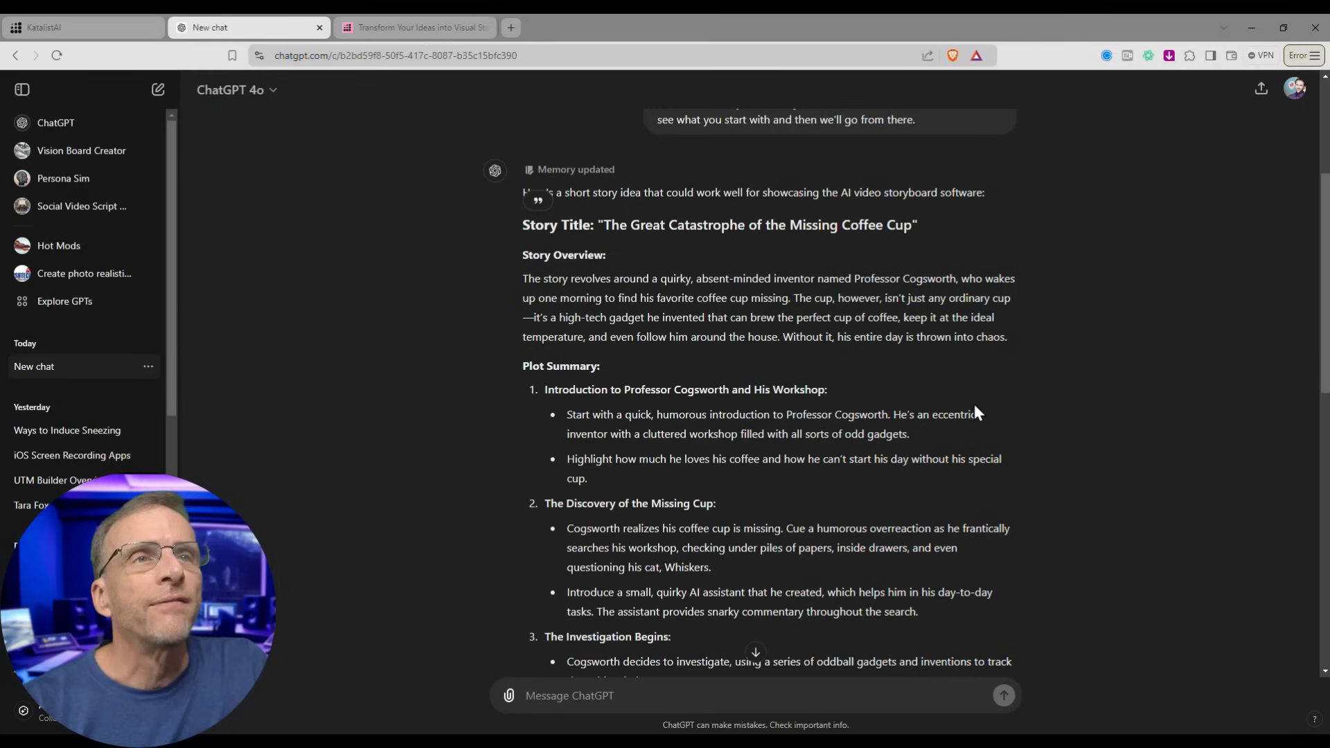
- Scroll the ChatGPT reply and select the Cogsworth story outline from Plot Summary downward
scroll(904, 471, "up", 4)
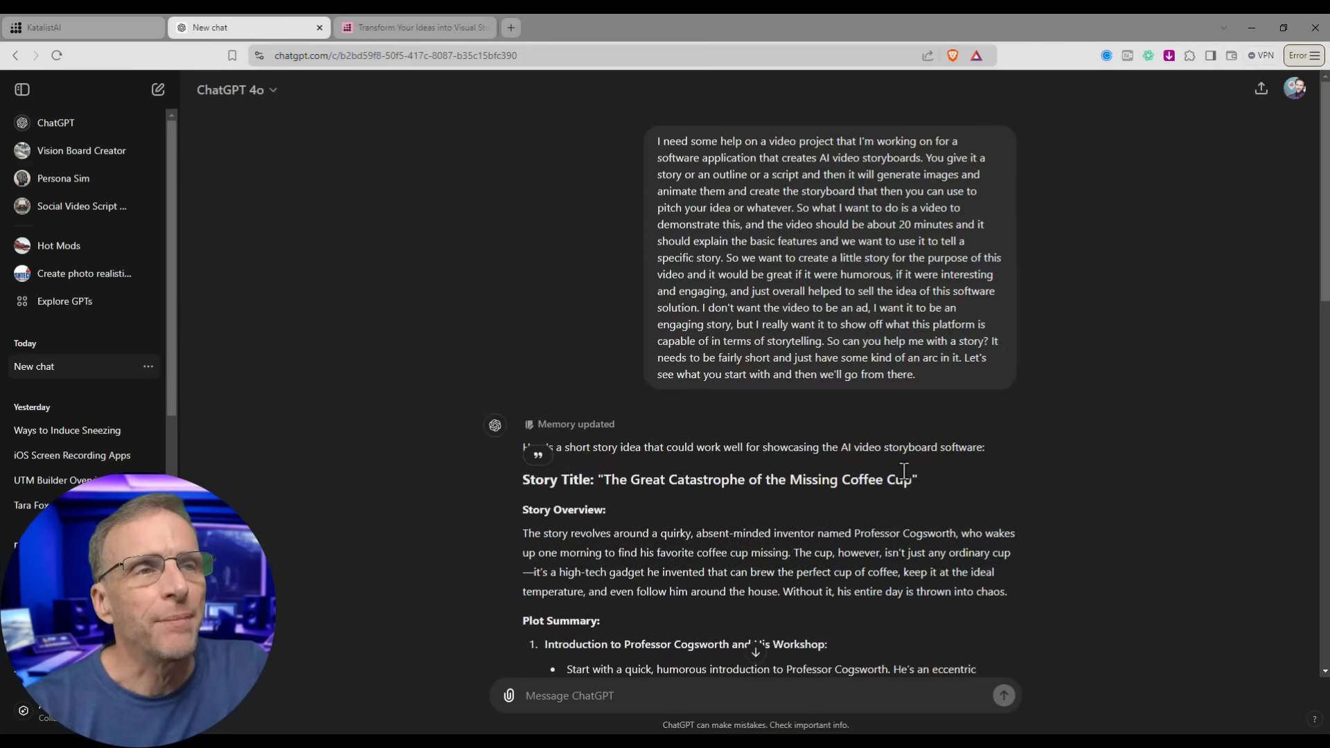
scroll(904, 472, "down", 5)
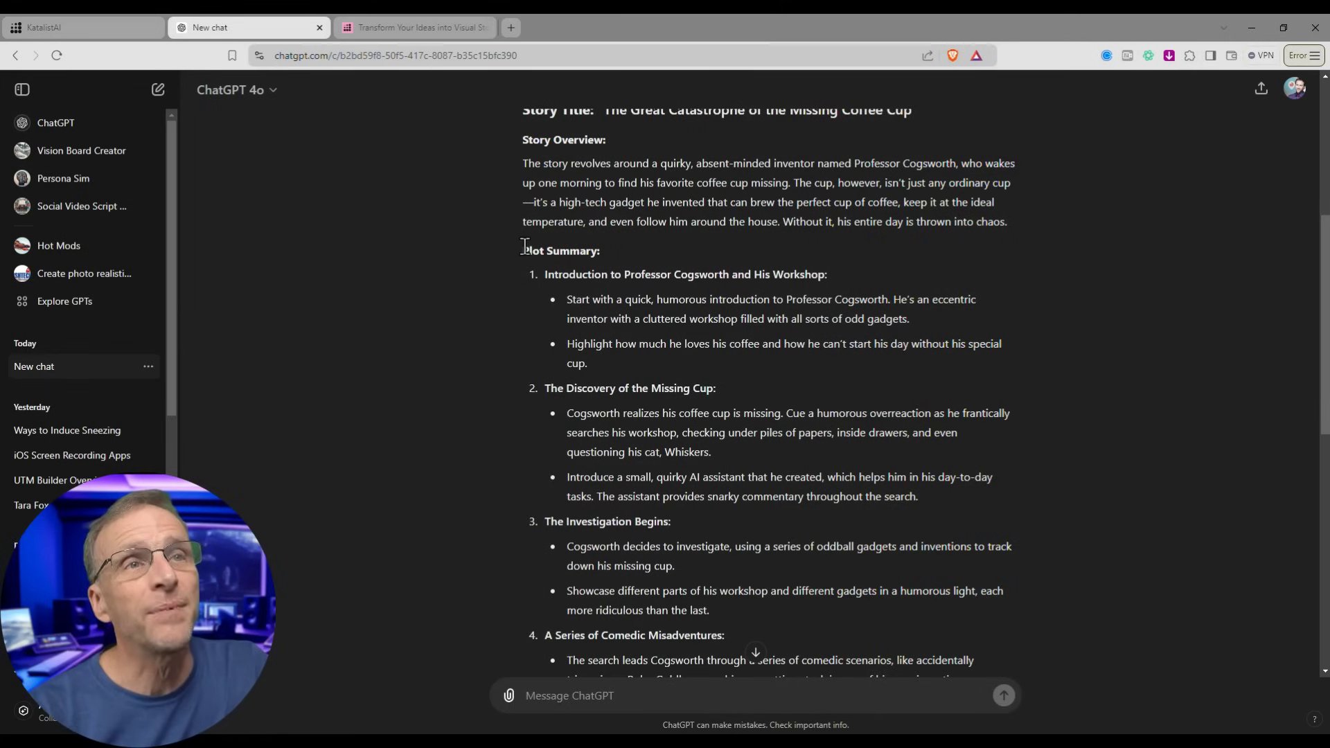
left_click_drag(525, 246, 865, 531)
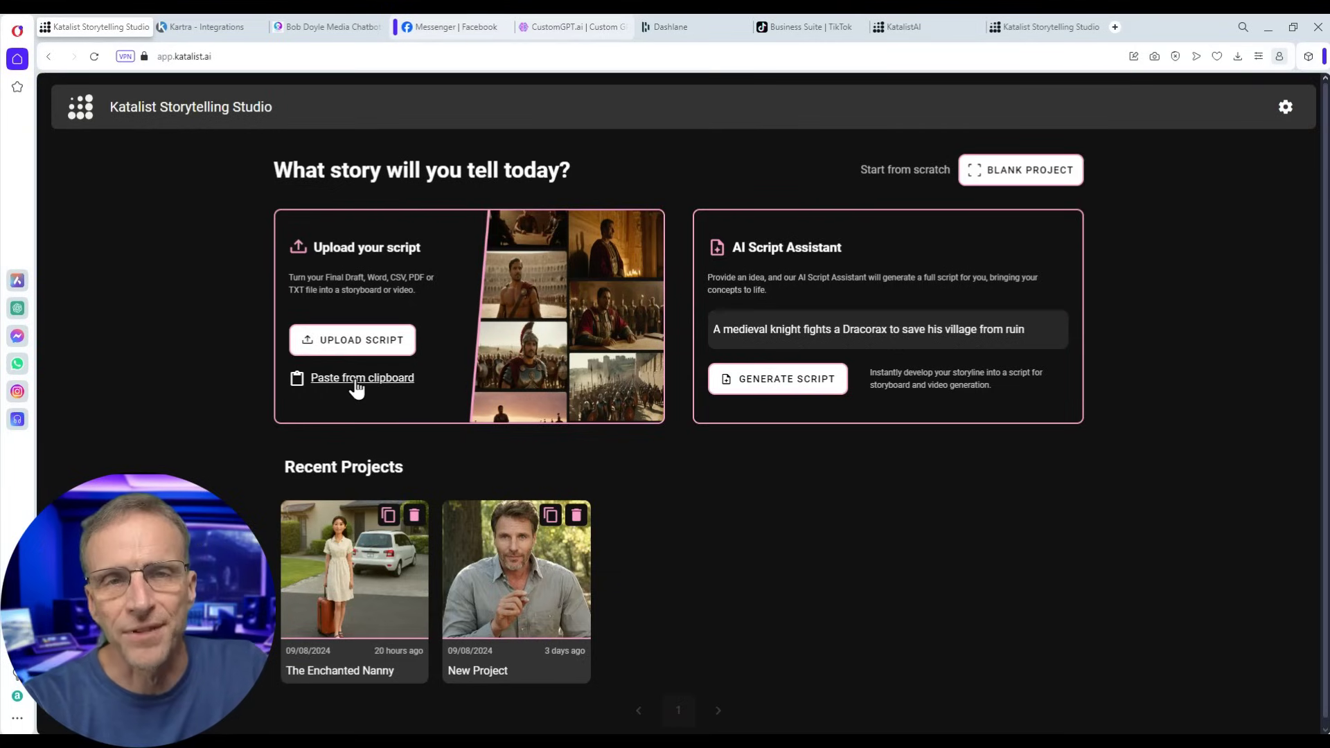
- Paste the Cogsworth story as a script, choose the Pixel Art style, and create the project
left_click(356, 380)
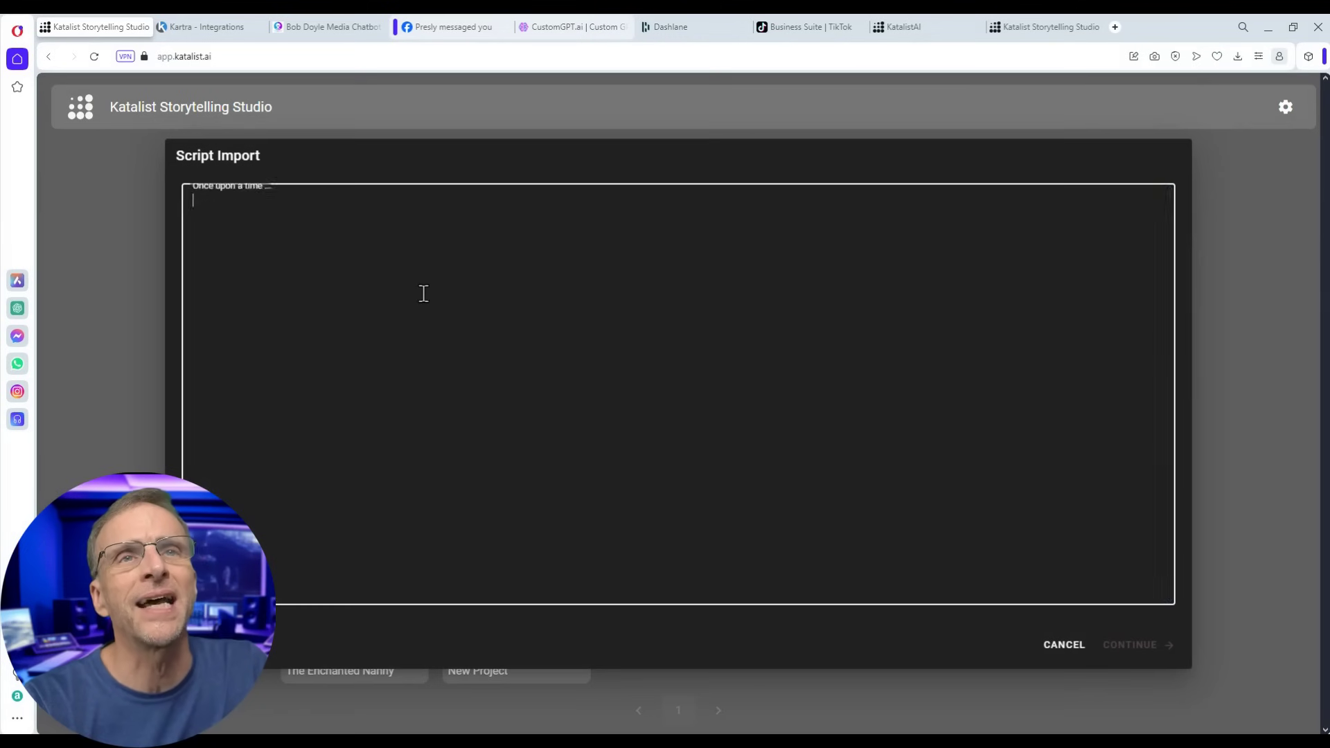
key("ctrl+v")
left_click(1126, 651)
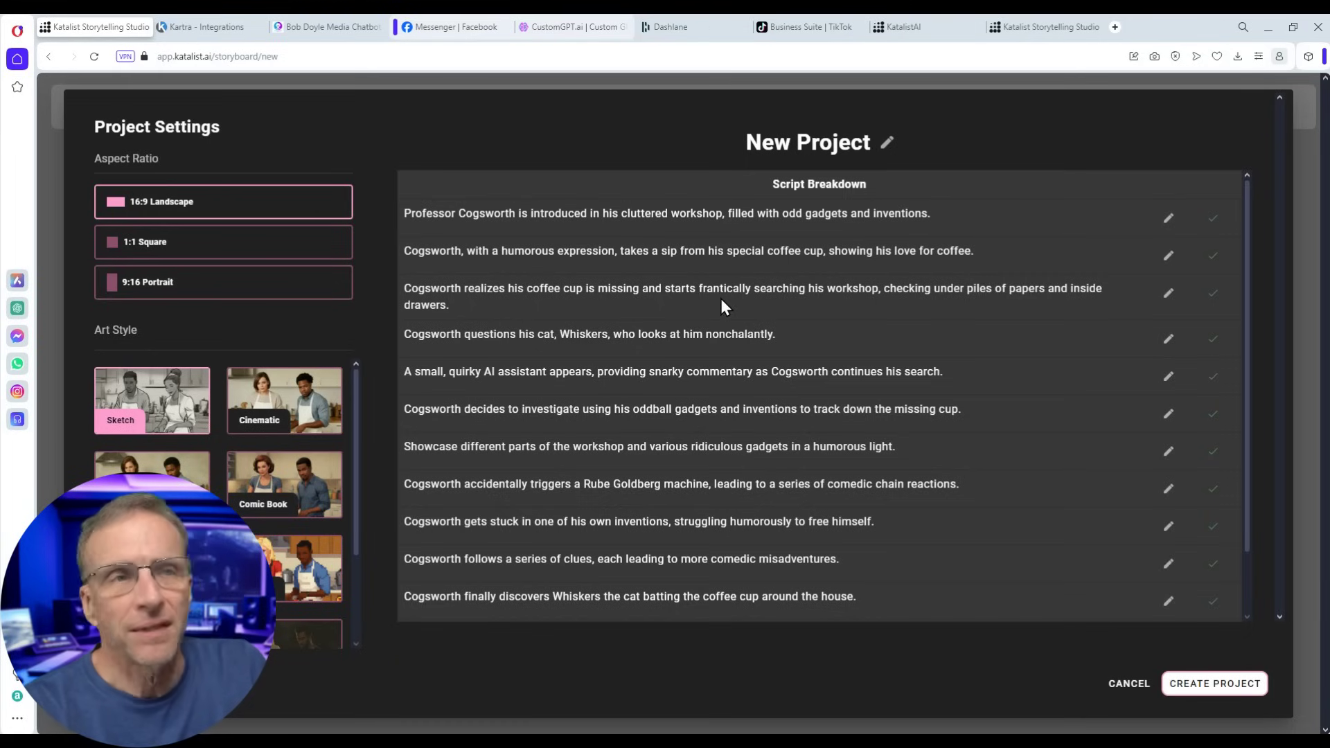
scroll(760, 399, "down", 1)
scroll(467, 221, "up", 1)
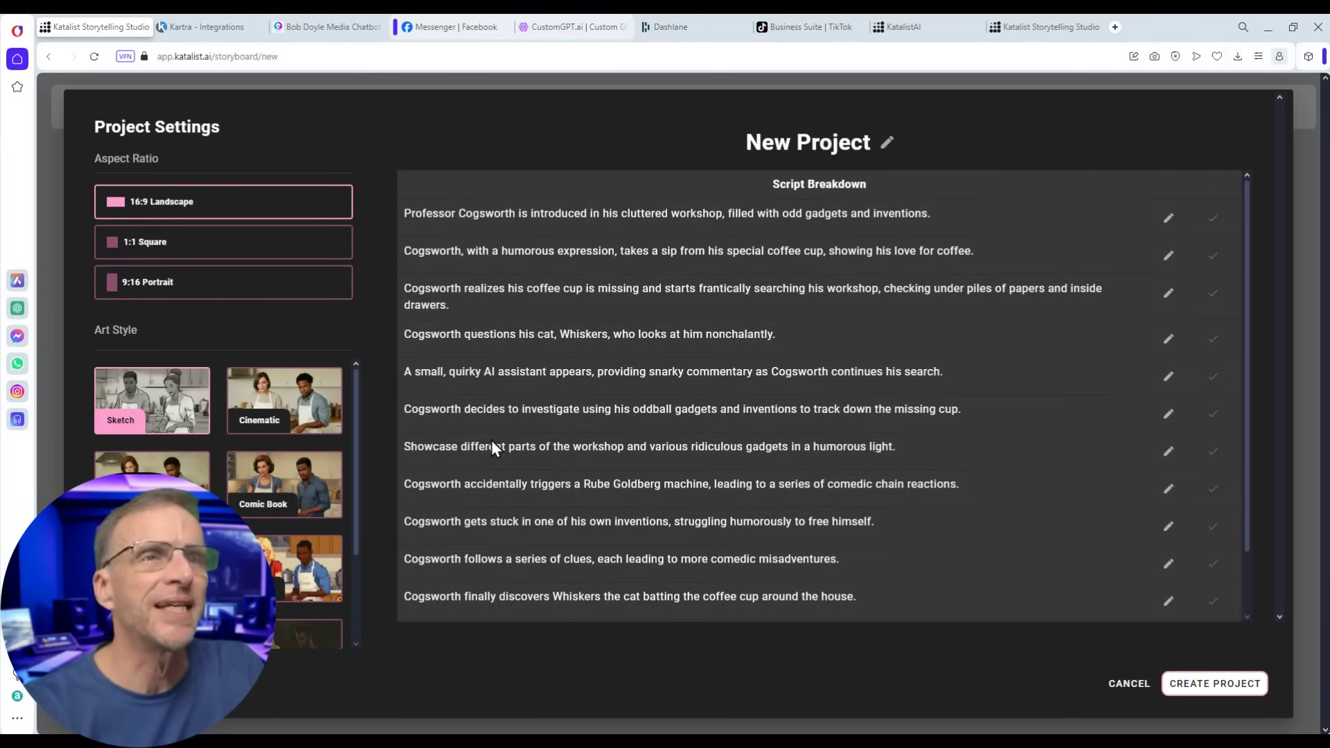
scroll(485, 453, "down", 1)
left_click(281, 561)
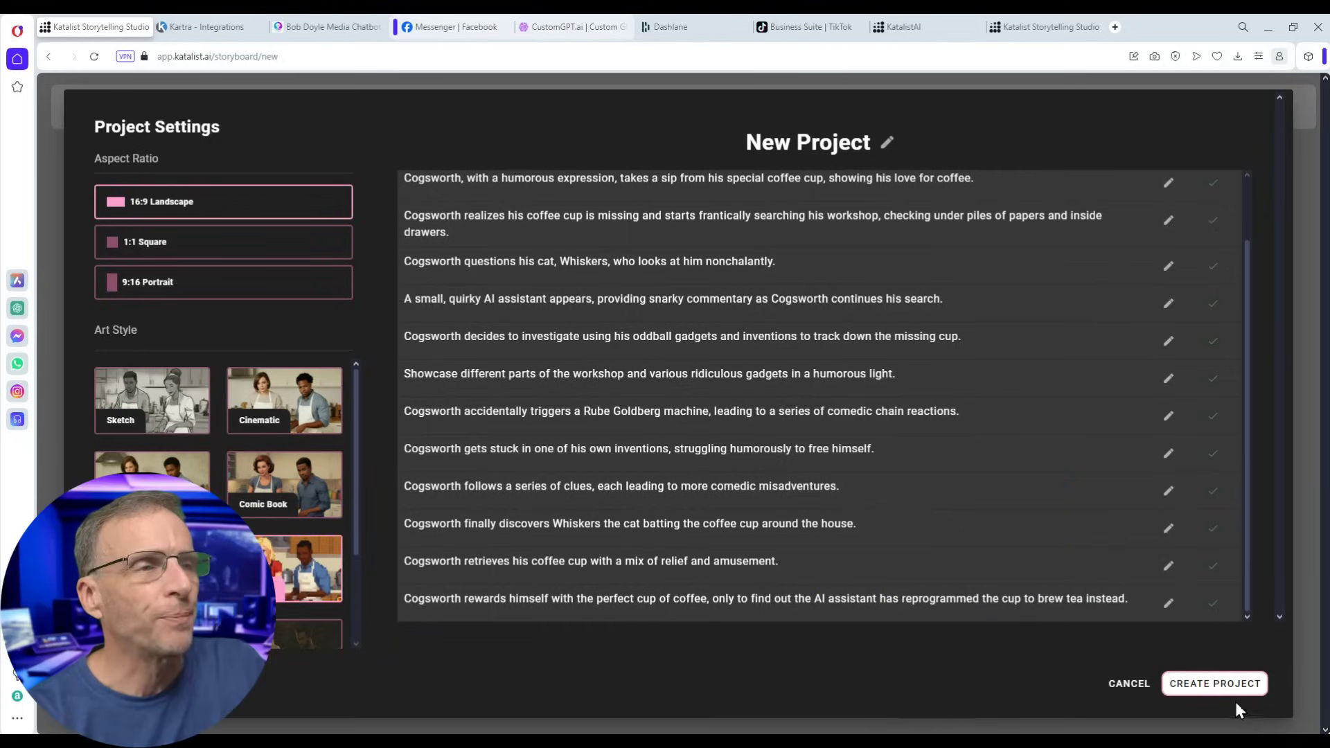
left_click(1214, 689)
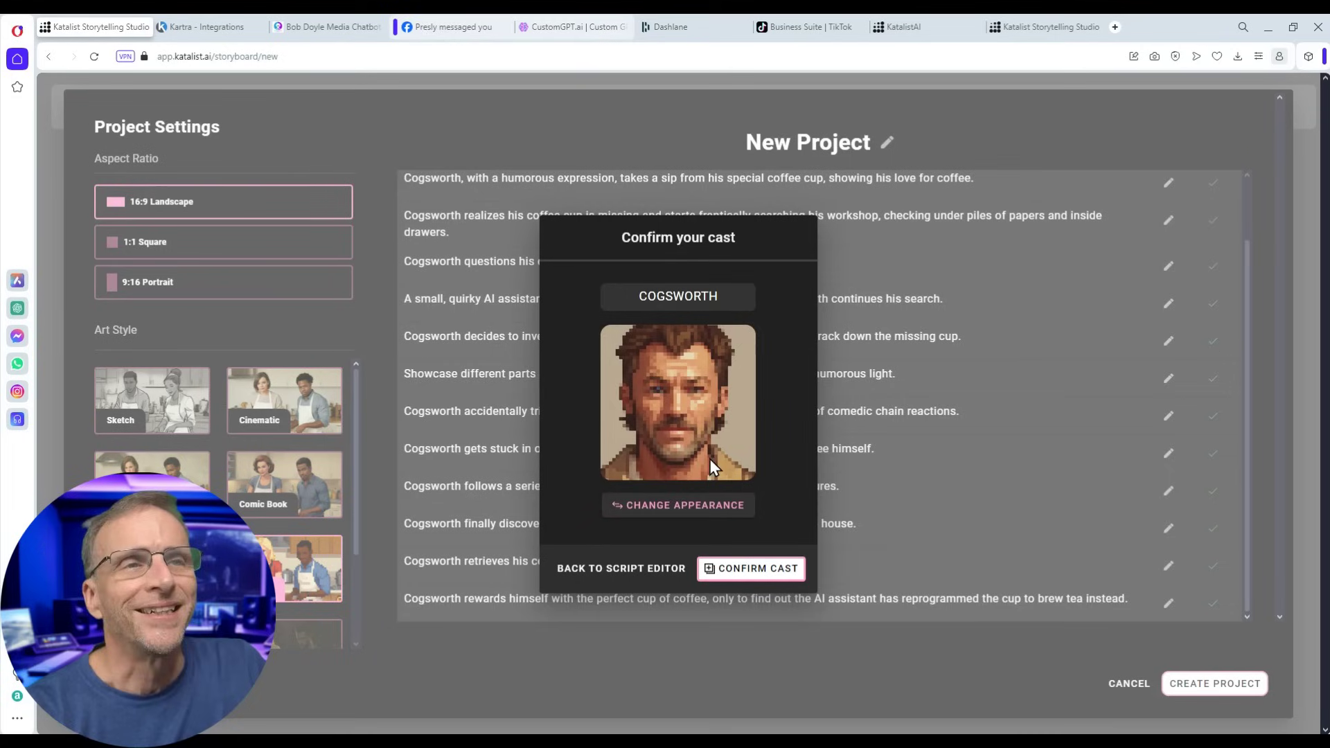
- Keep Cogsworth's default look and confirm him as the storyboard's cast
left_click(685, 507)
key("Escape")
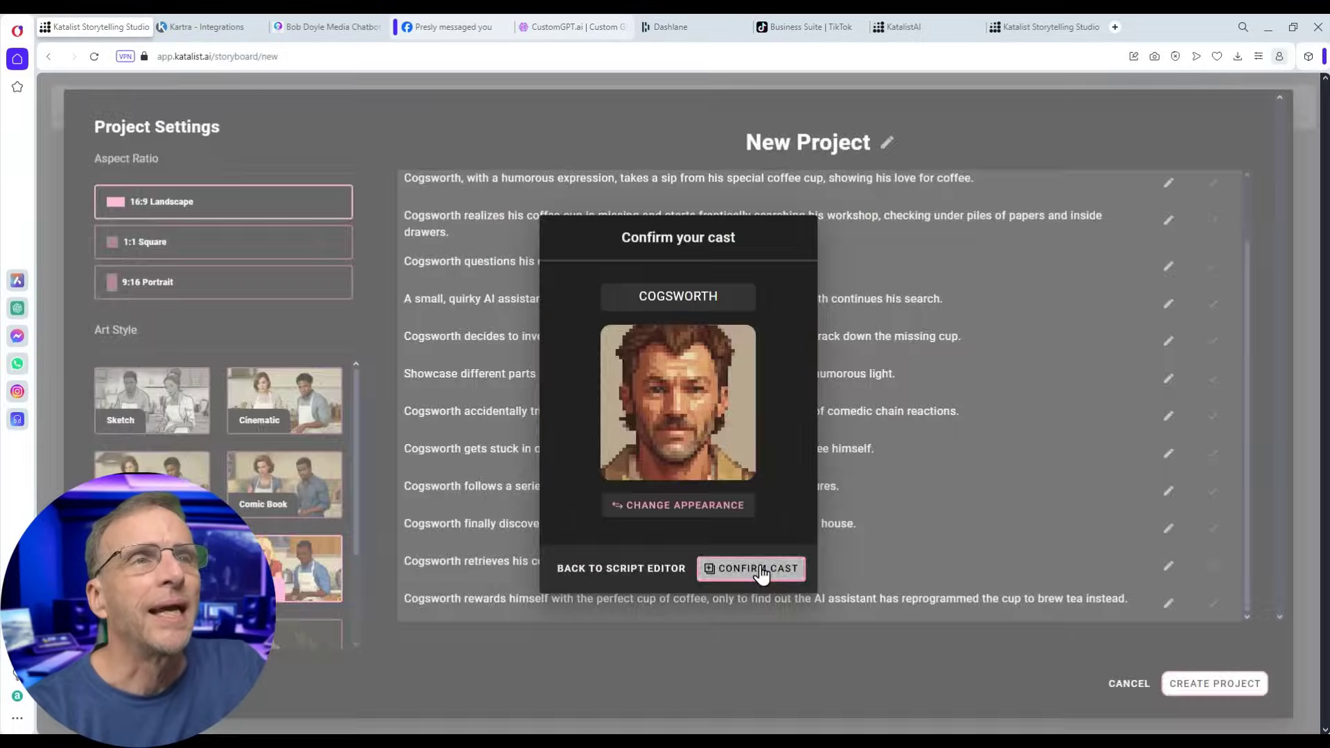
left_click(758, 568)
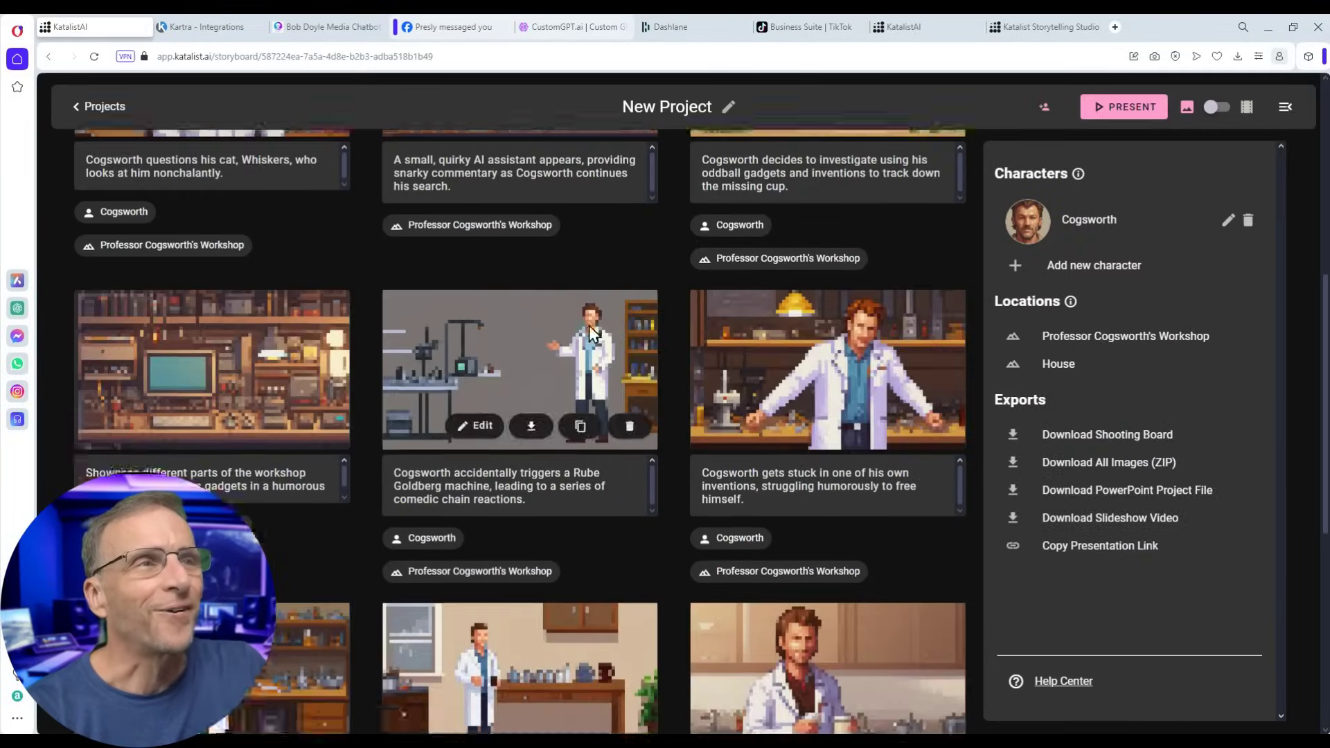
scroll(566, 381, "down", 8)
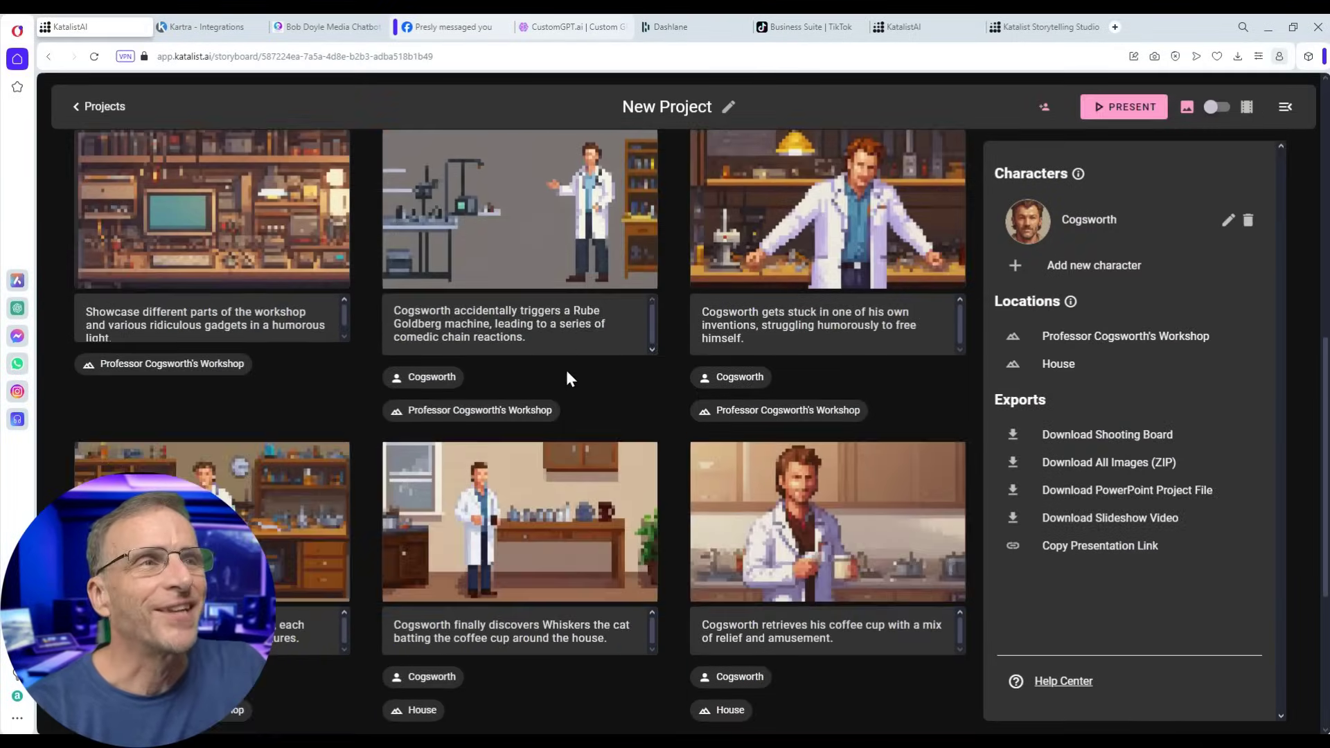
scroll(564, 406, "up", 2)
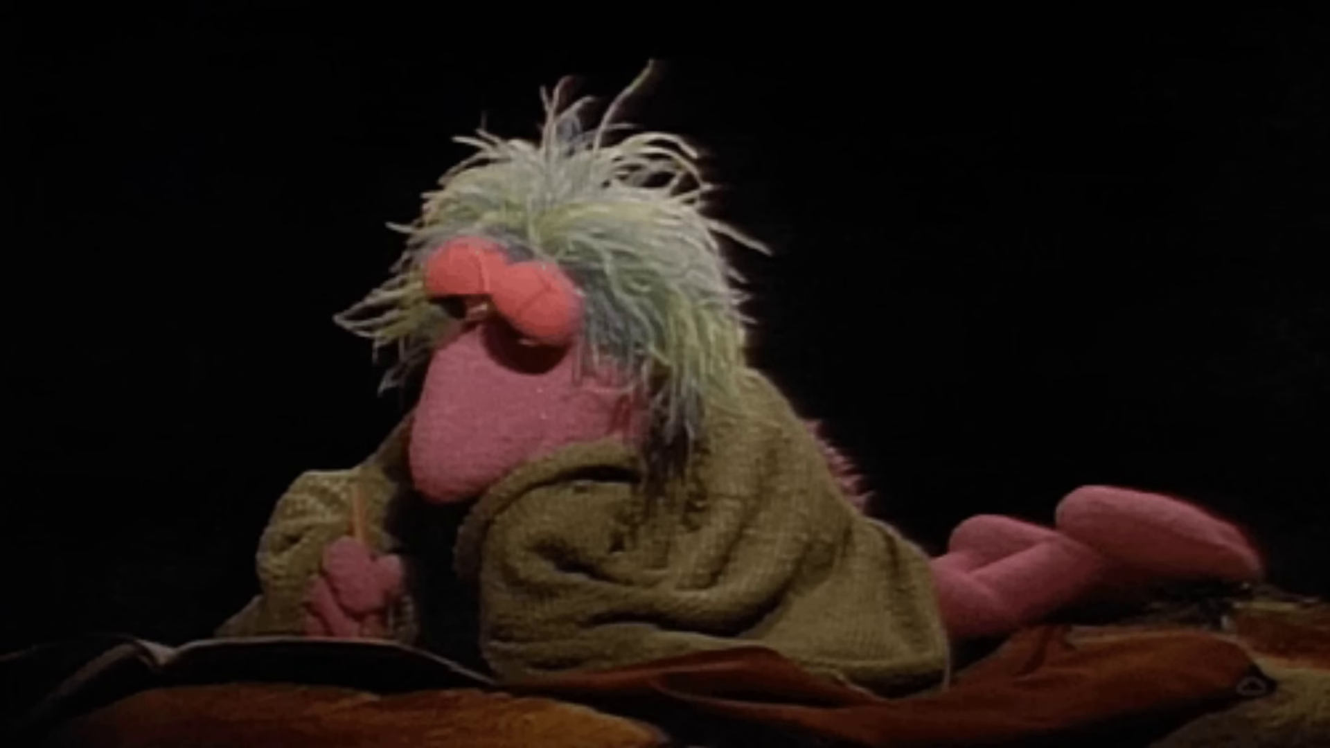